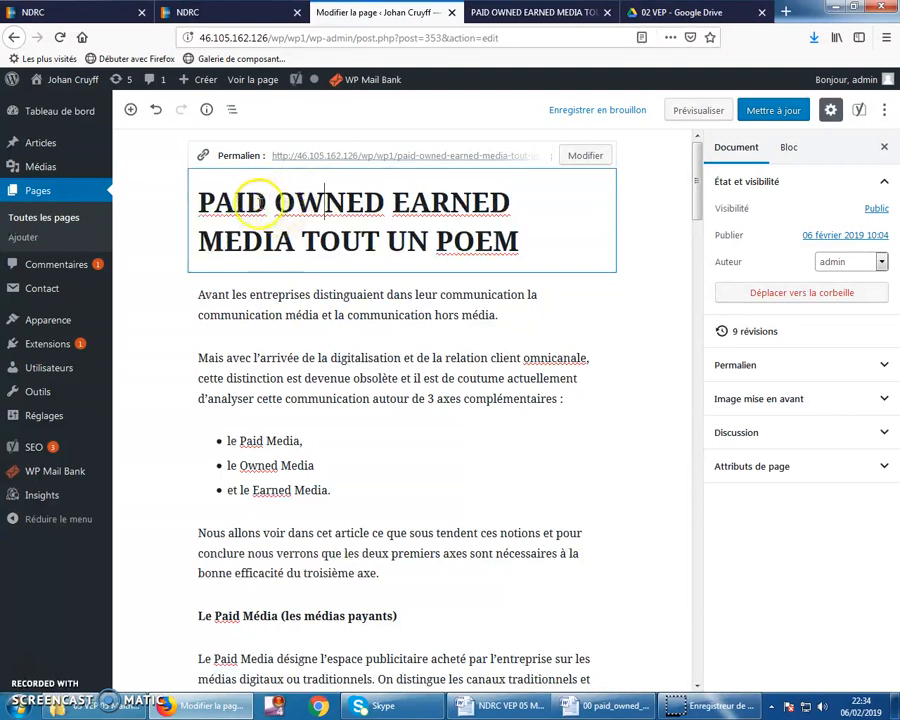
Reload the published PAID OWNED EARNED MEDIA page, examine its layout, and return to the page editor
click(503, 14)
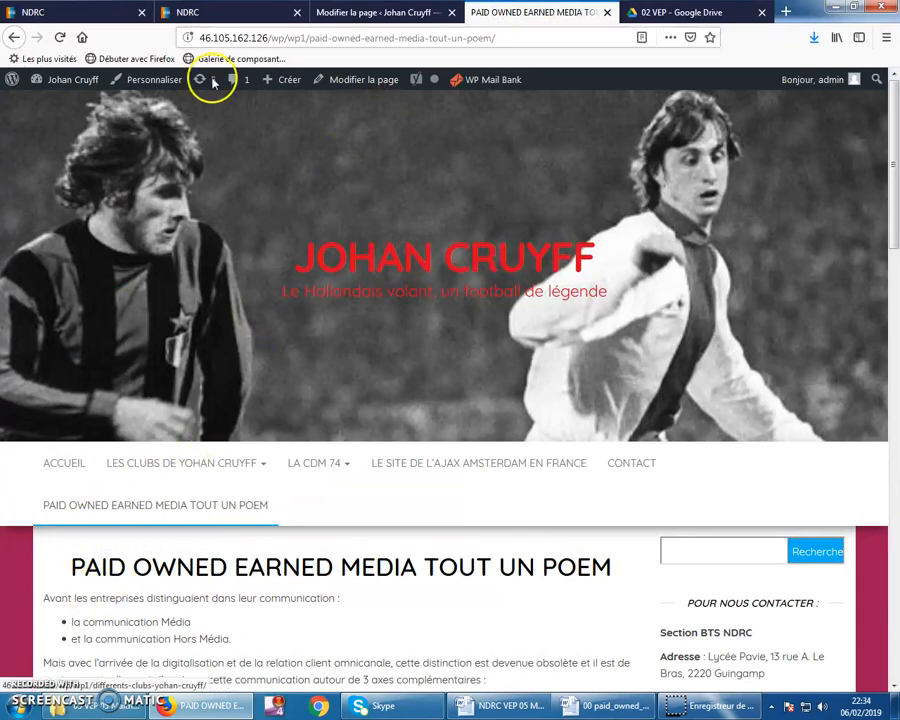
click(60, 37)
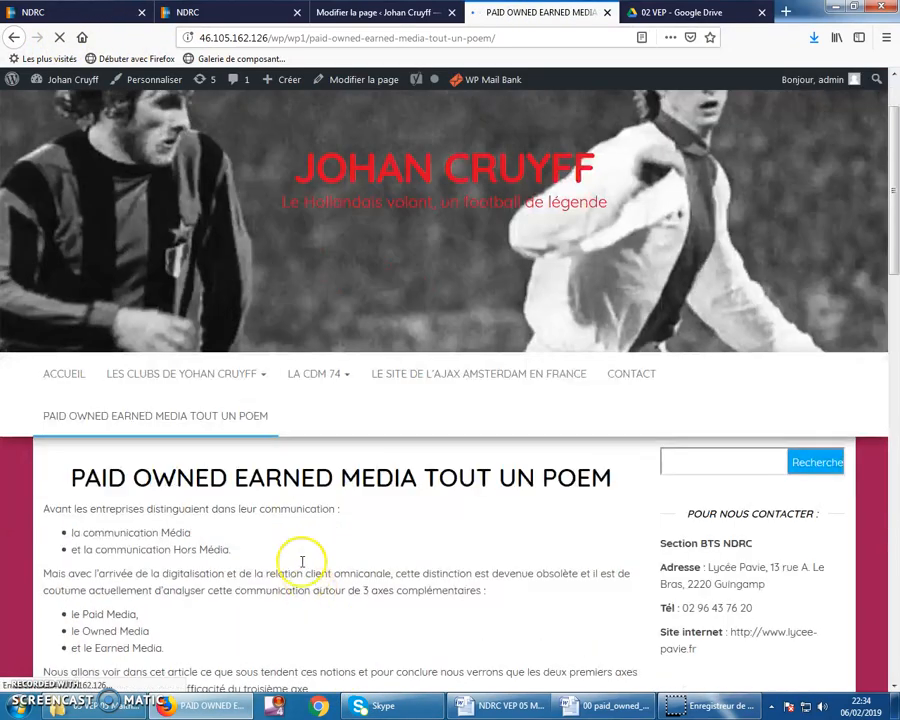
scroll(285, 510, down, 3)
scroll(250, 494, down, 3)
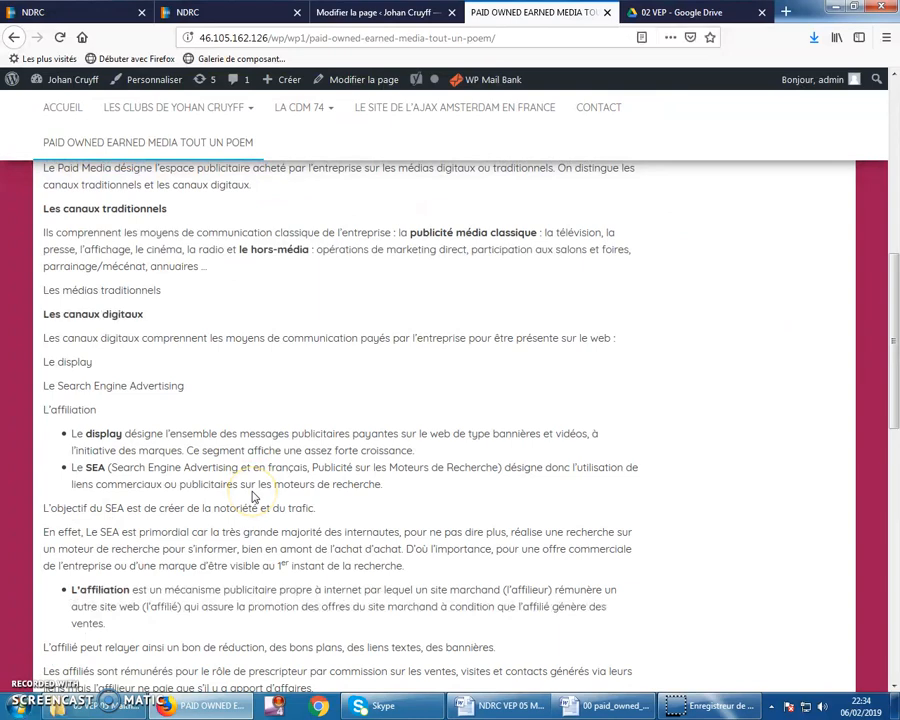
scroll(253, 495, up, 7)
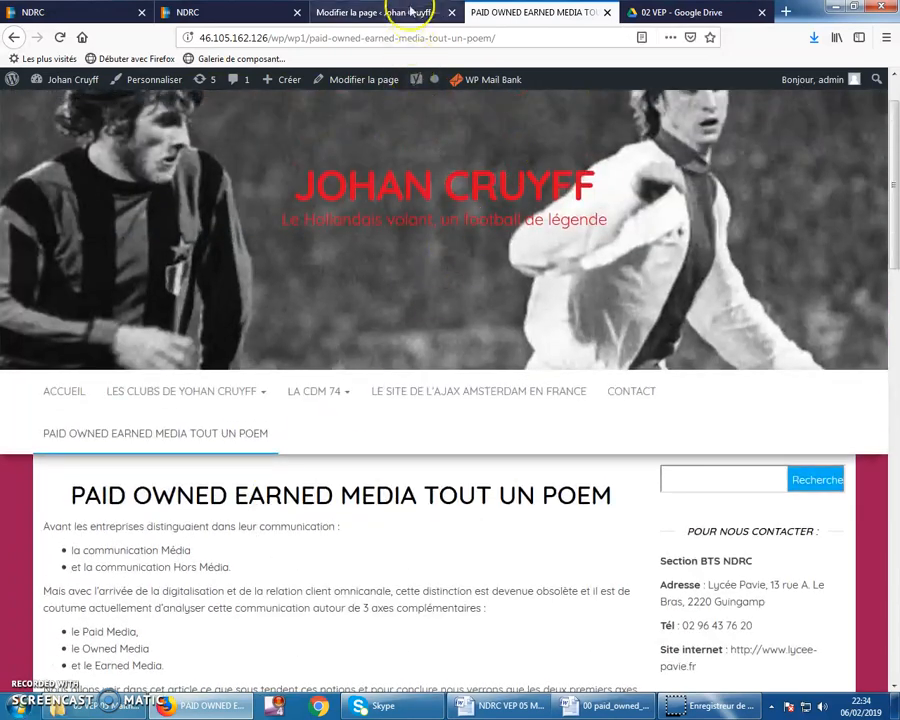
click(410, 12)
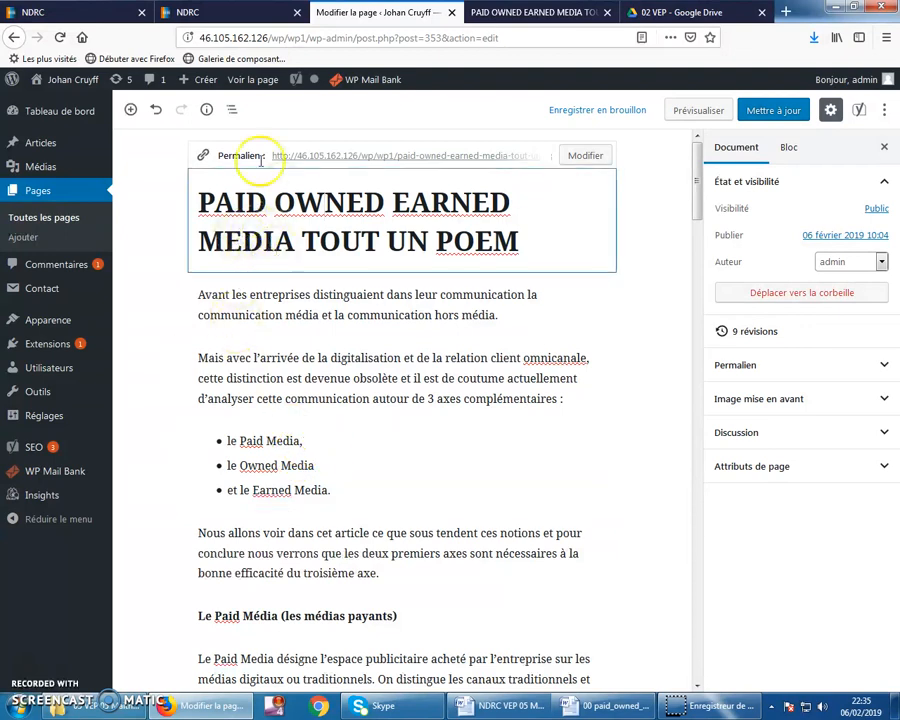
Examine the page's block navigation outline and its content structure statistics
click(231, 110)
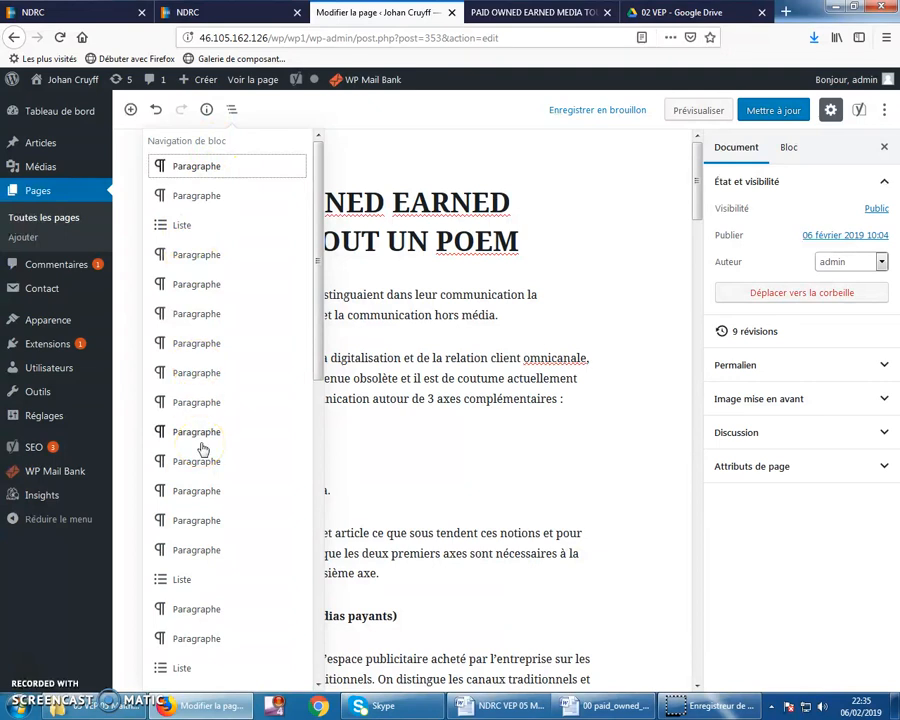
click(260, 188)
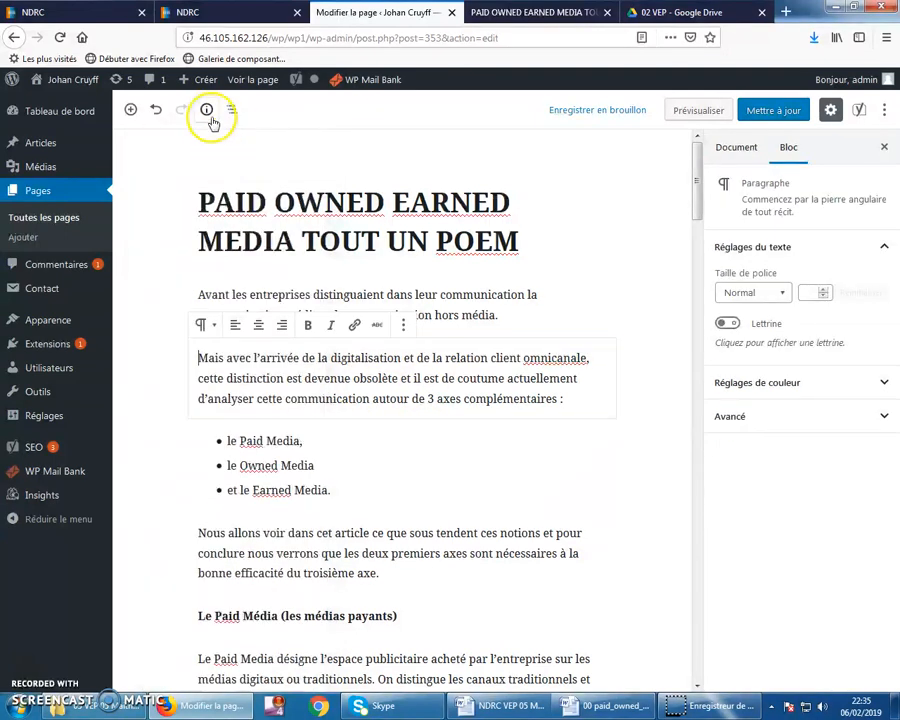
click(207, 111)
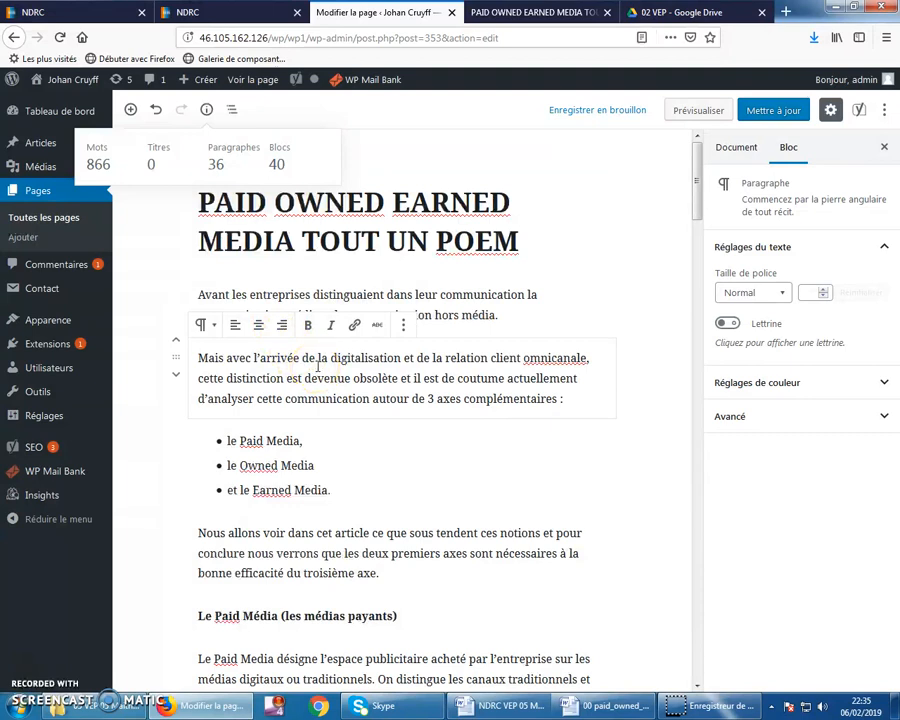
Inspect the block types of the "Le Paid Média (les médias payants)" line and the paragraph below it
scroll(350, 520, down, 3)
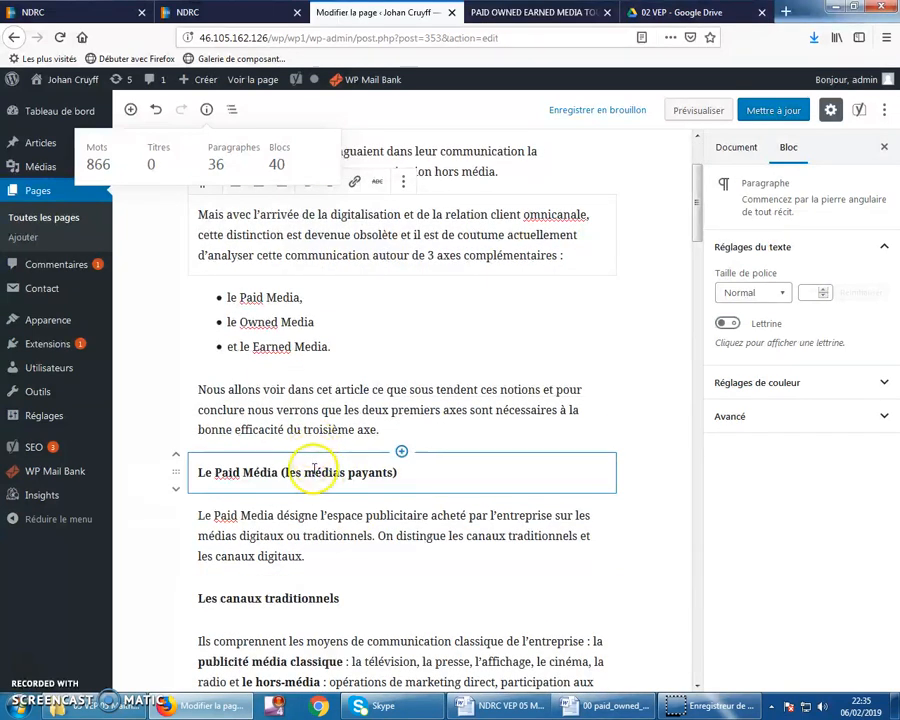
click(315, 470)
triple_click(236, 474)
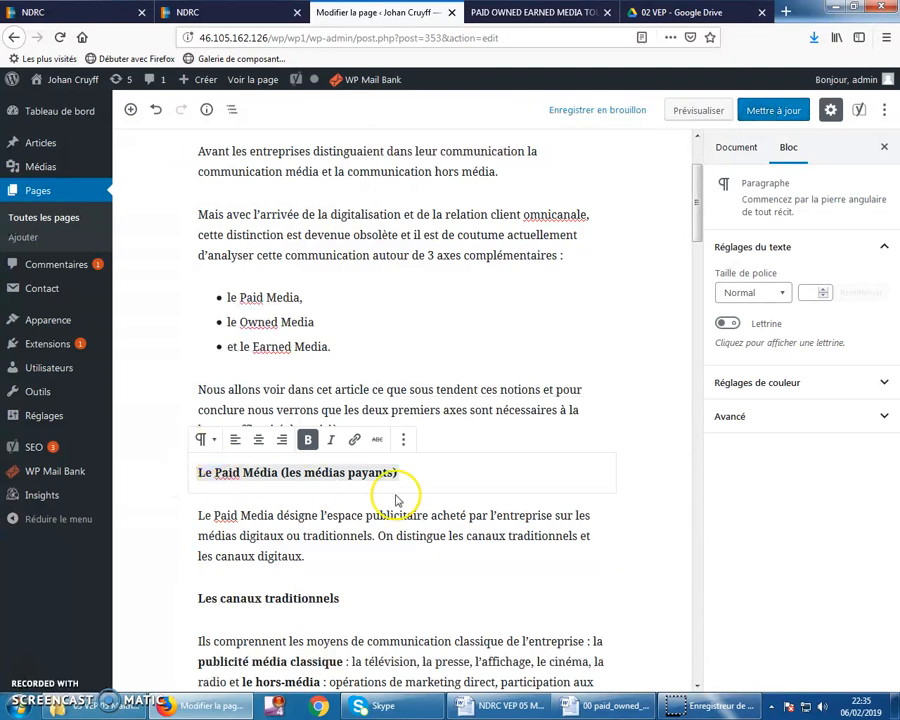
click(400, 534)
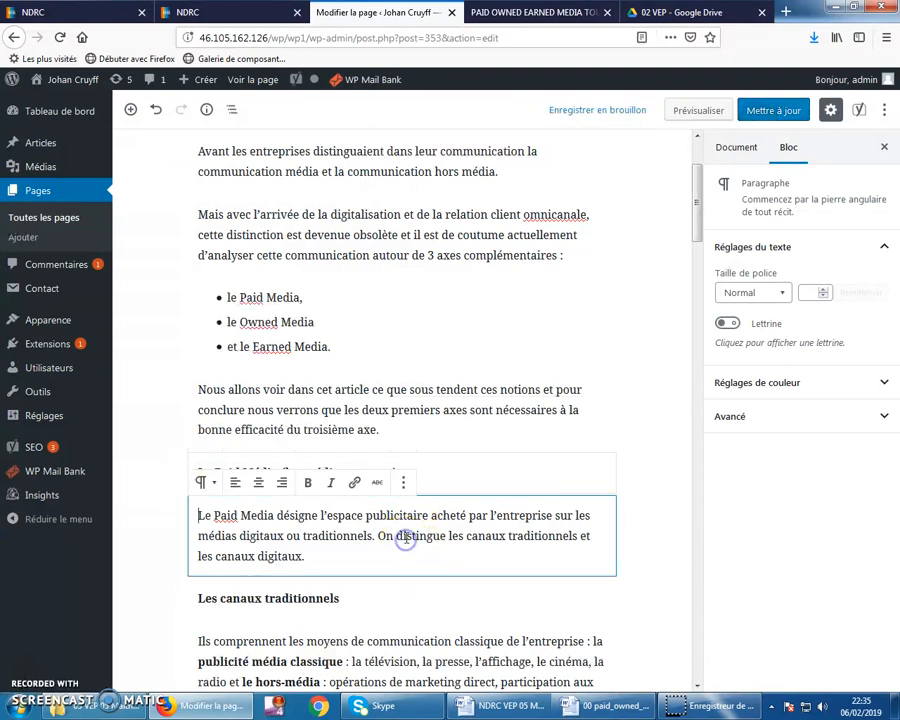
triple_click(456, 471)
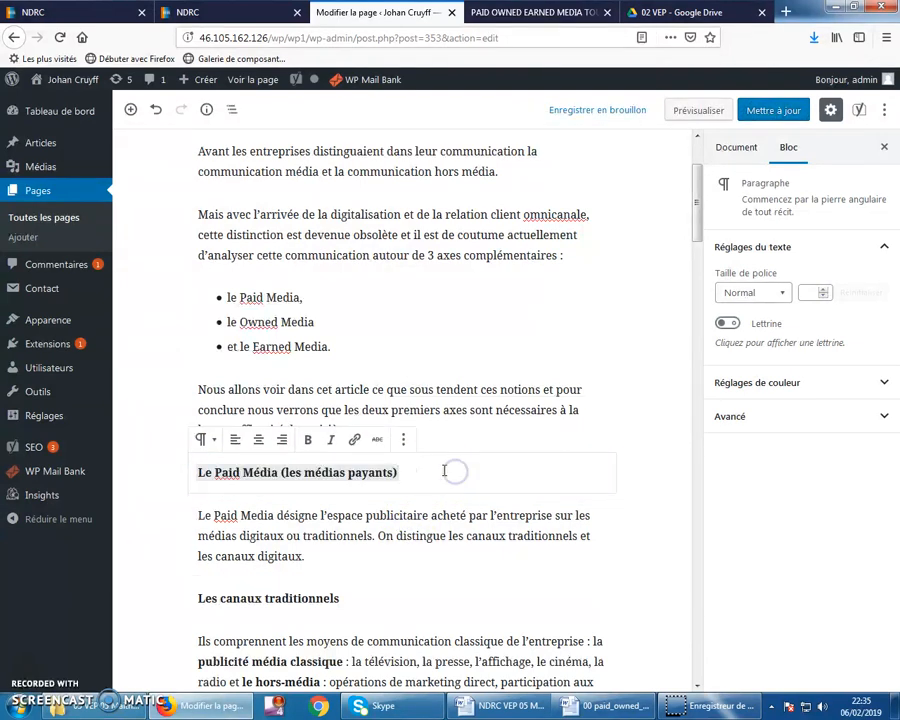
click(401, 526)
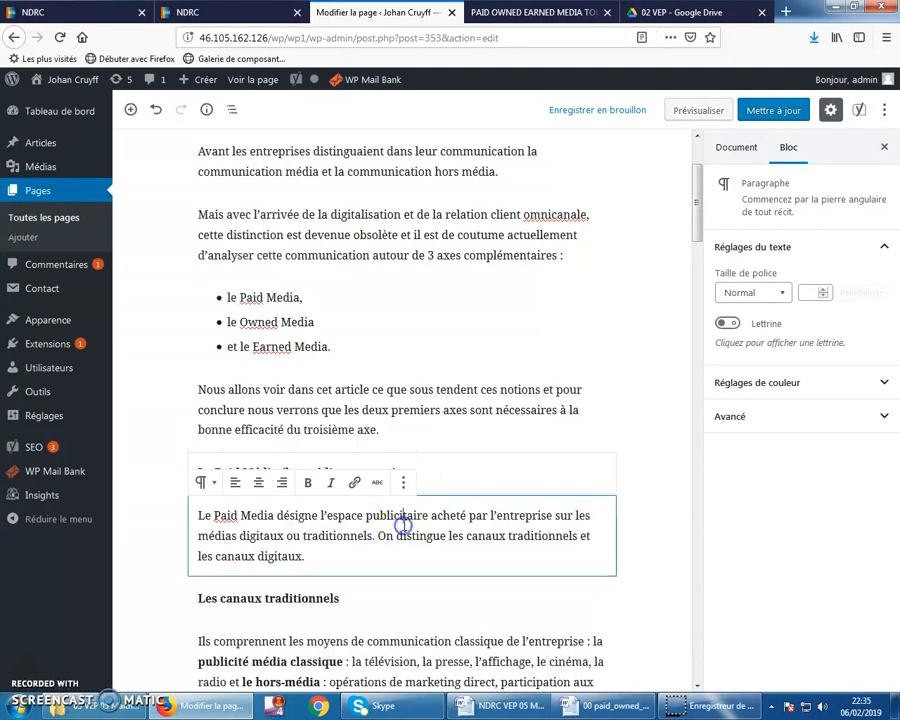
click(463, 534)
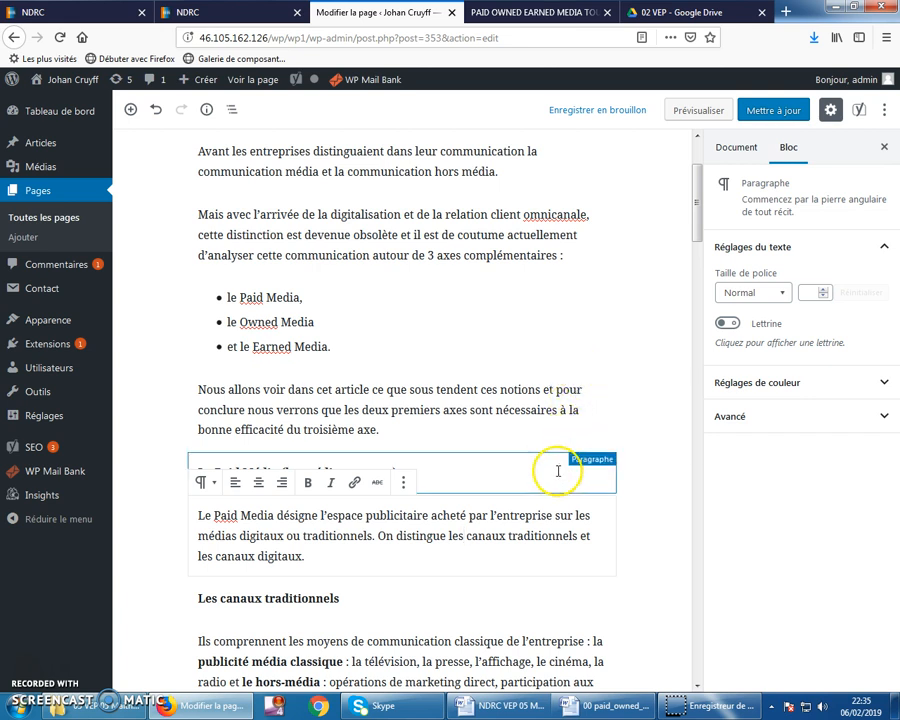
click(541, 516)
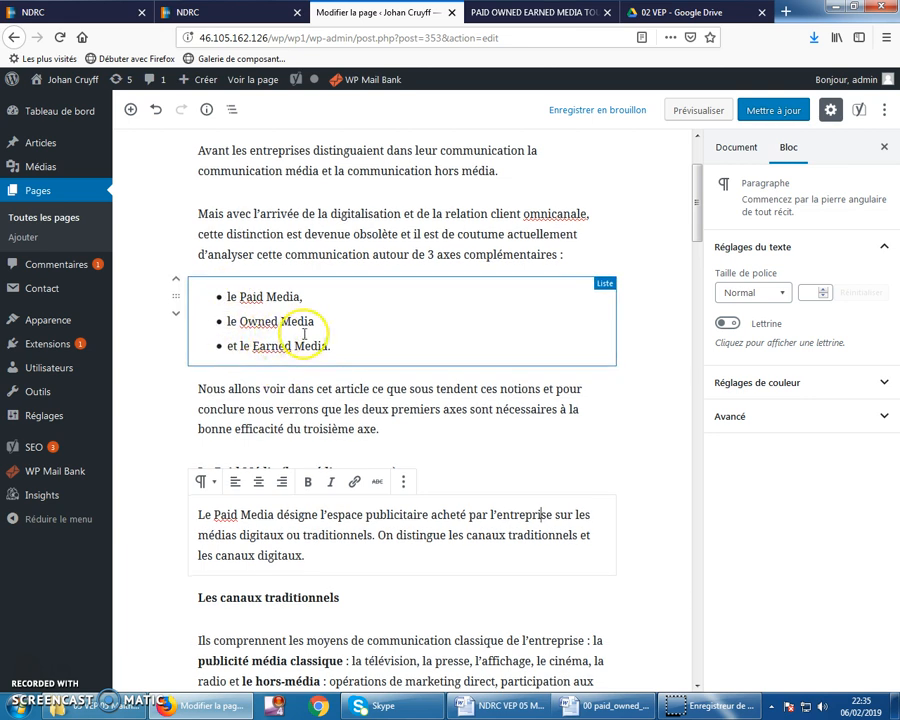
Examine the paragraphs and lists in the rest of the article and check the block navigation outline again
scroll(336, 396, down, 10)
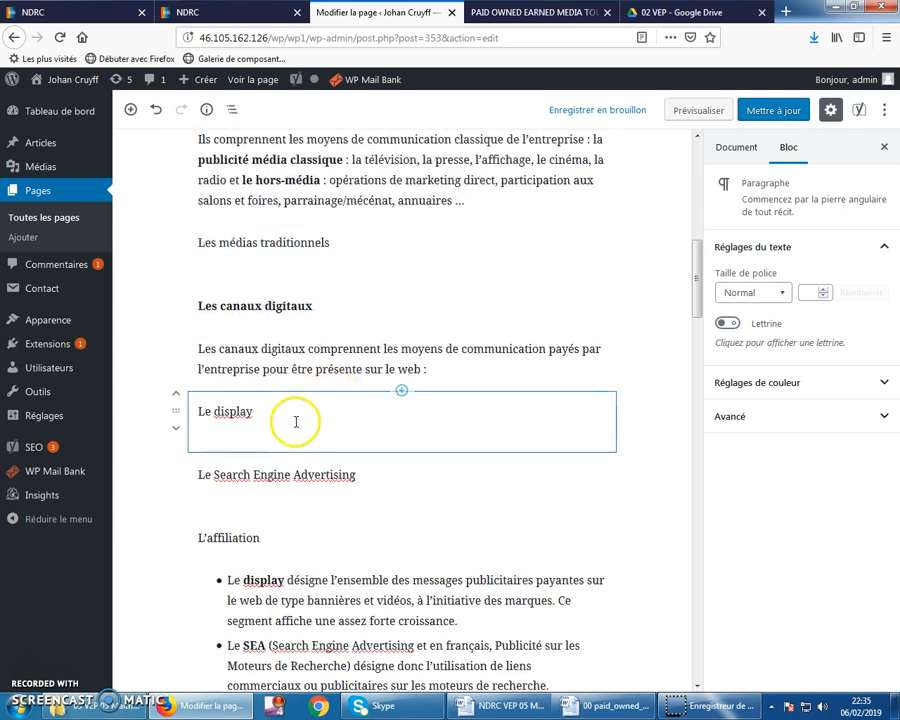
scroll(295, 423, down, 3)
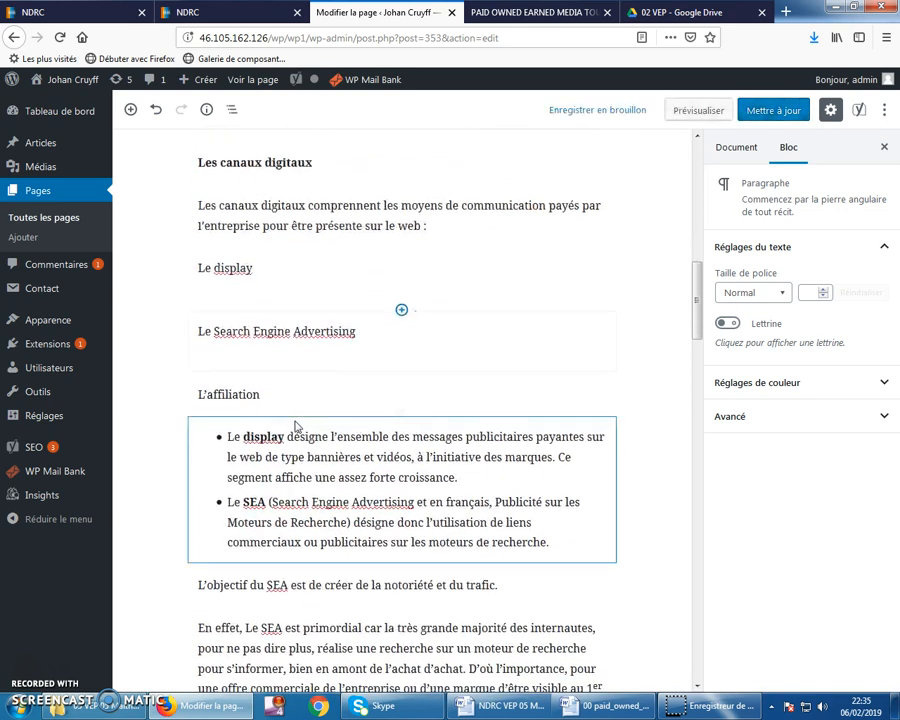
scroll(292, 420, down, 10)
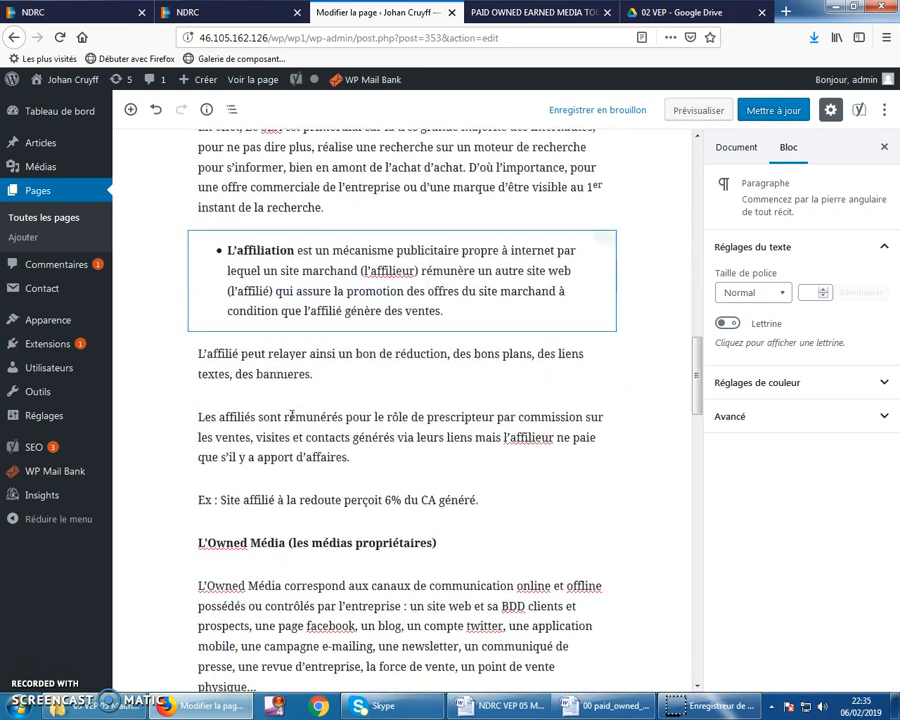
scroll(235, 400, up, 9)
click(231, 111)
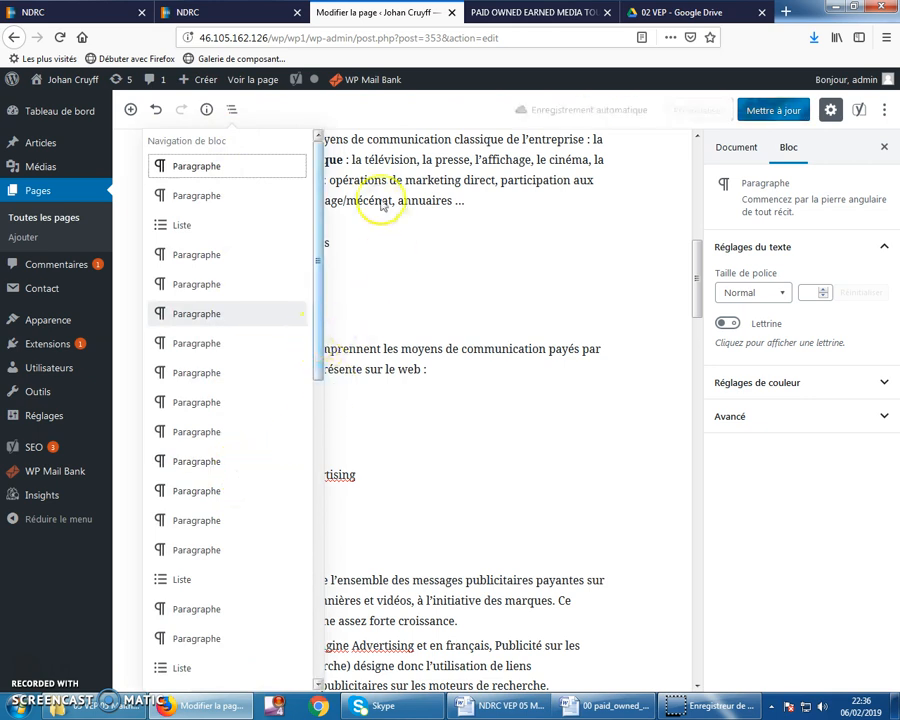
scroll(400, 398, up, 8)
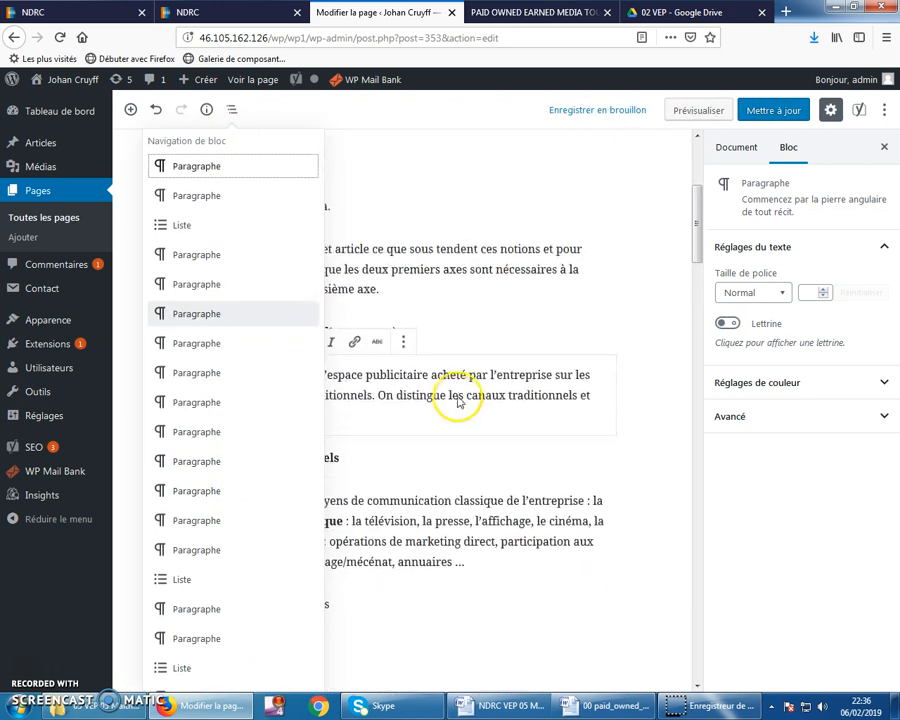
click(426, 302)
scroll(384, 345, up, 2)
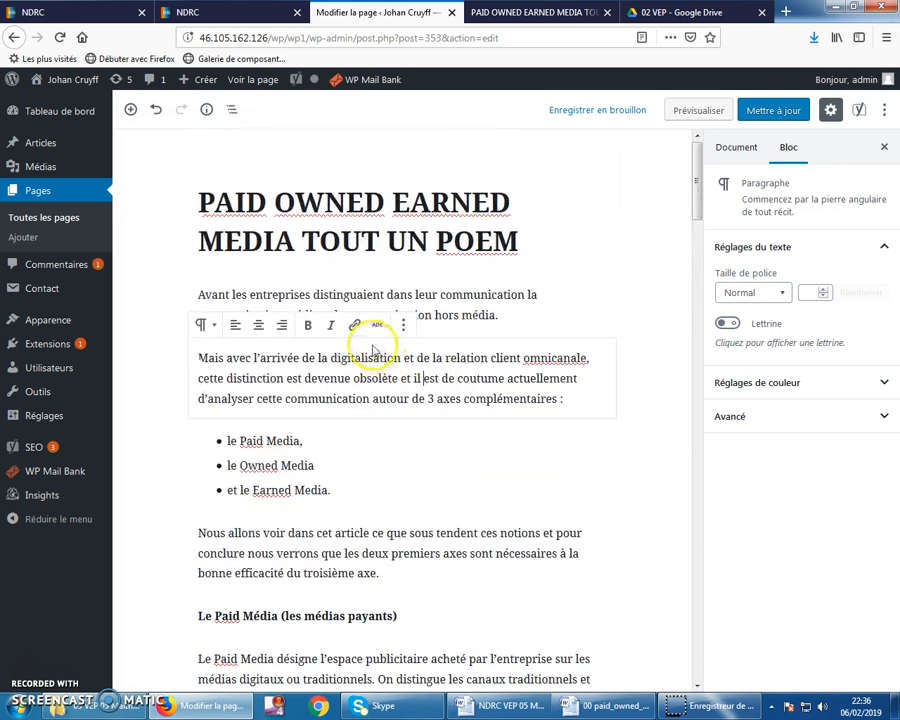
Transform the "Le Paid Média (les médias payants)" paragraph into a level H2 heading
scroll(345, 345, down, 1)
scroll(345, 345, down, 1)
click(262, 464)
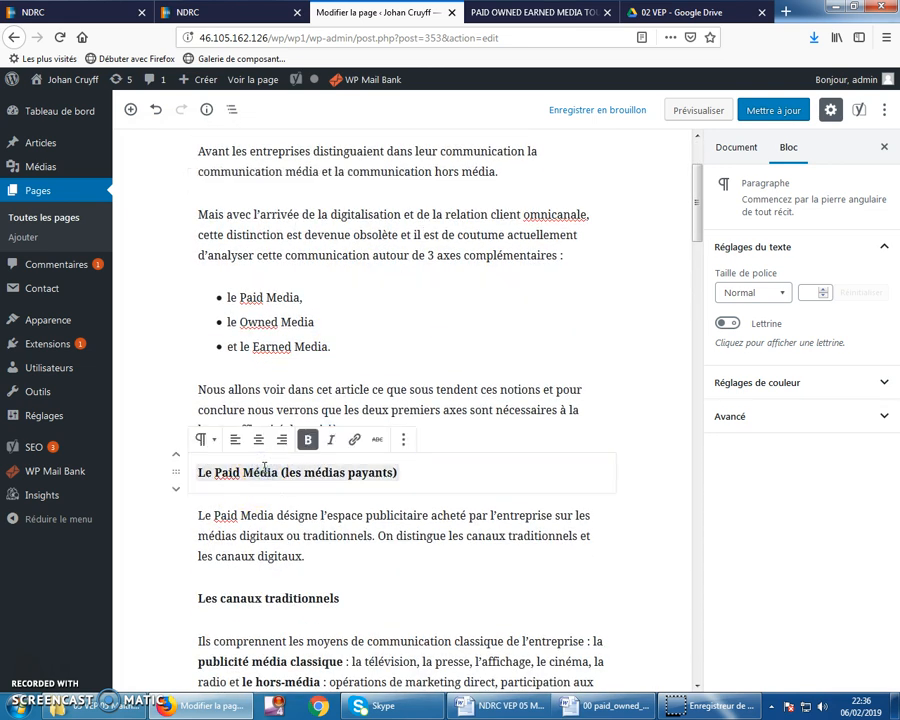
click(210, 446)
click(229, 538)
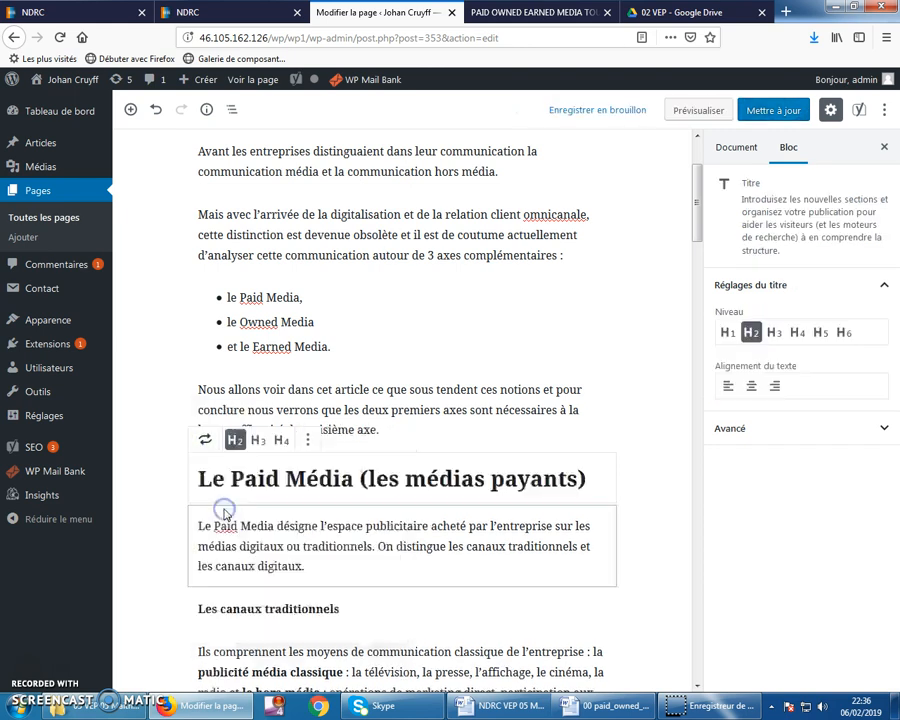
click(236, 442)
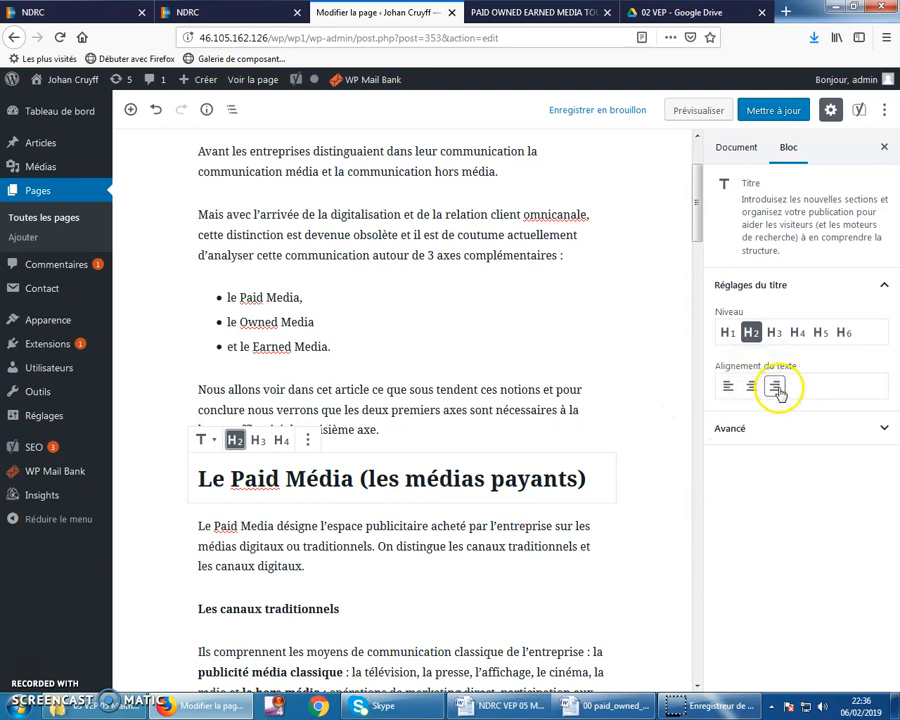
click(240, 532)
Transform the "Les canaux digitaux" paragraph into a heading and set its level to H3
scroll(287, 558, down, 1)
scroll(287, 555, down, 5)
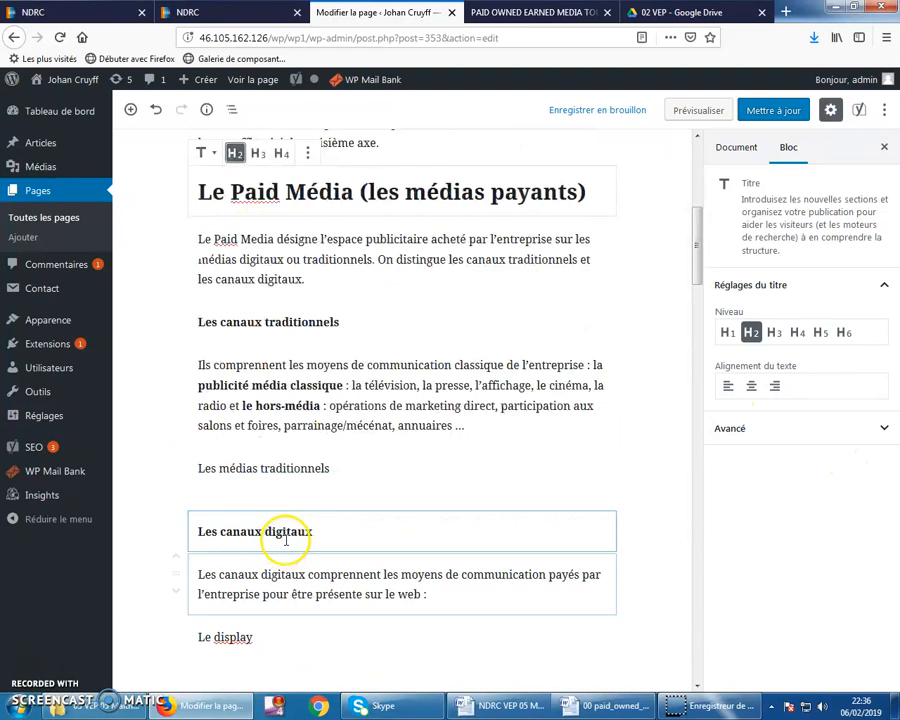
scroll(311, 440, down, 3)
click(296, 389)
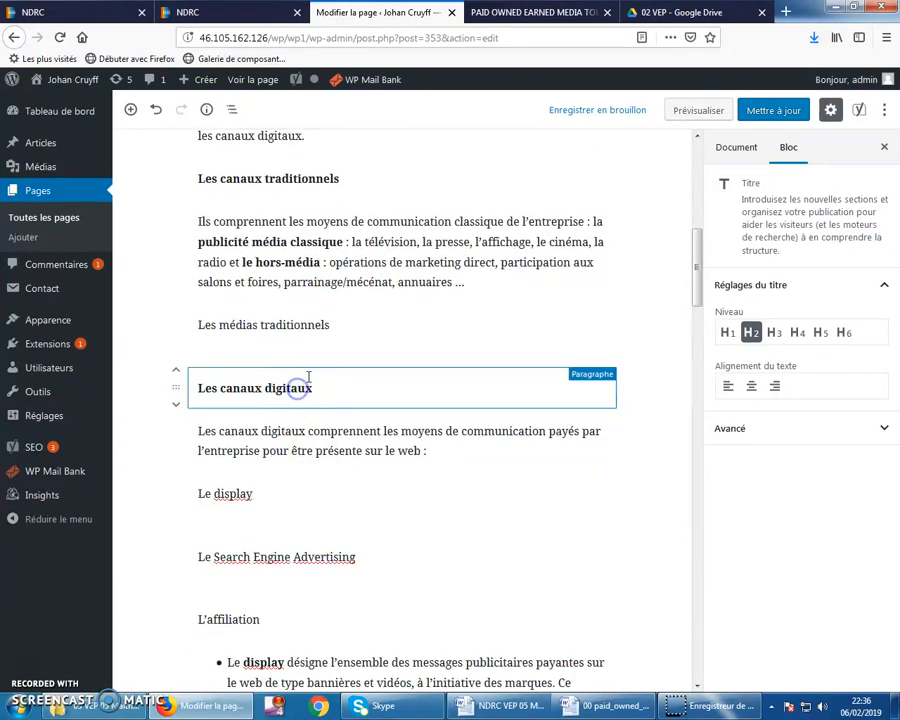
click(204, 354)
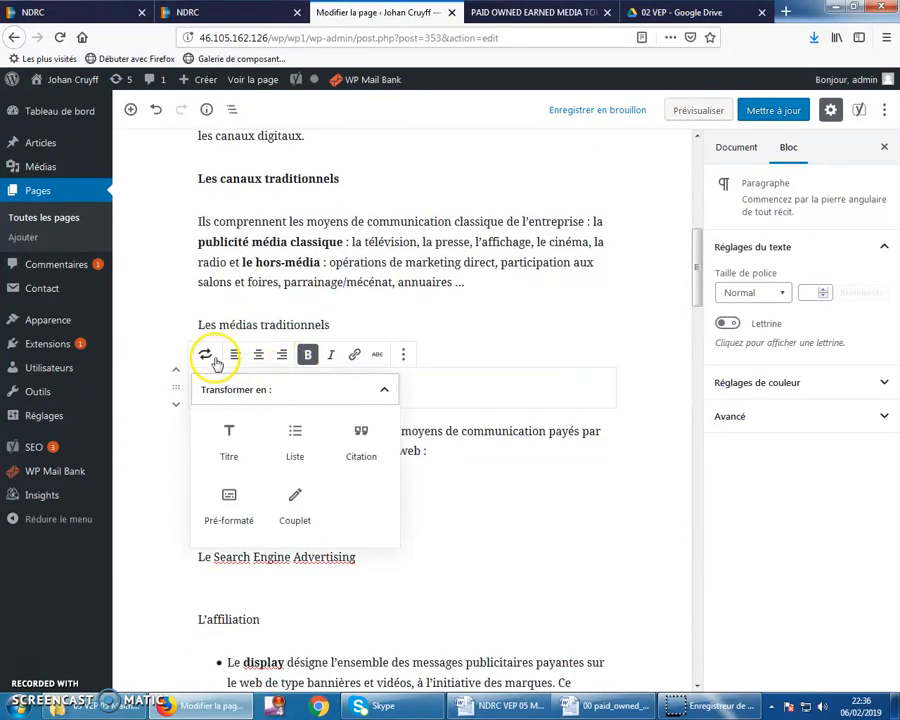
click(226, 440)
click(257, 355)
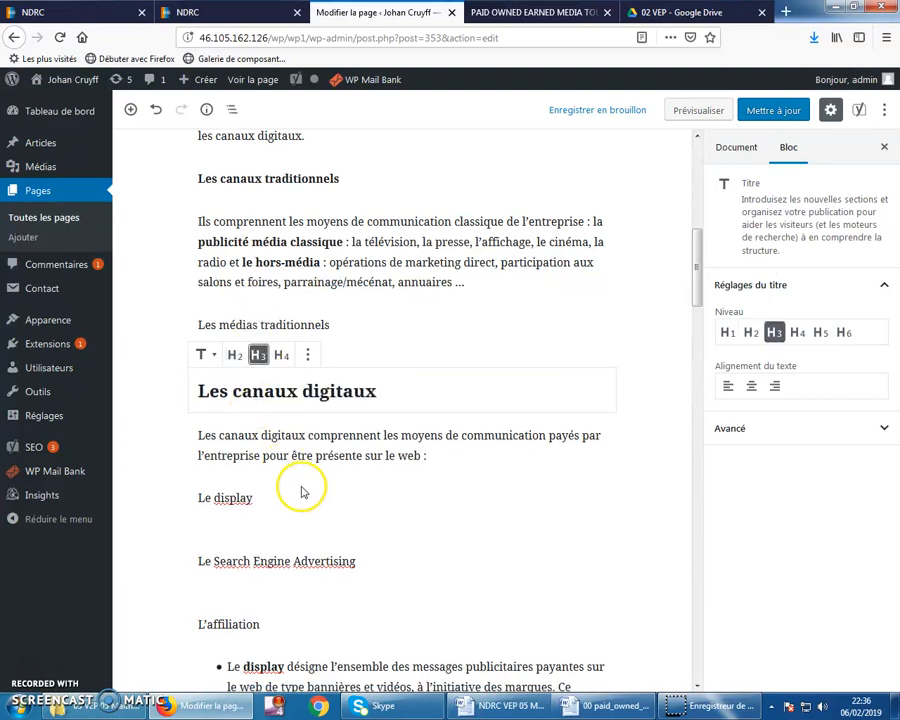
Delete the standalone "Le display" paragraph under the "Les canaux digitaux" heading
scroll(300, 482, down, 4)
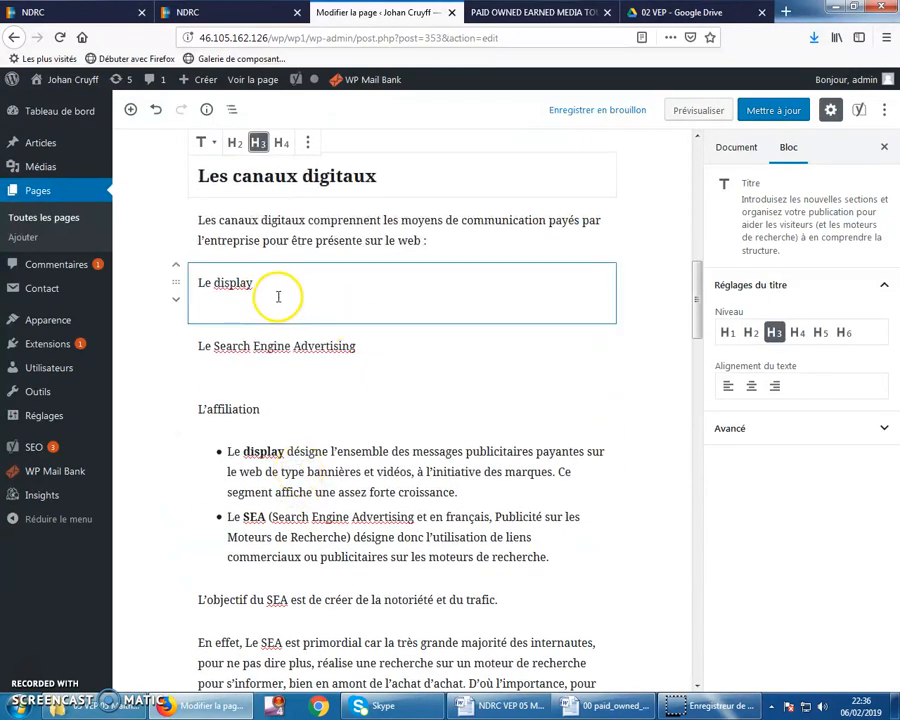
click(281, 290)
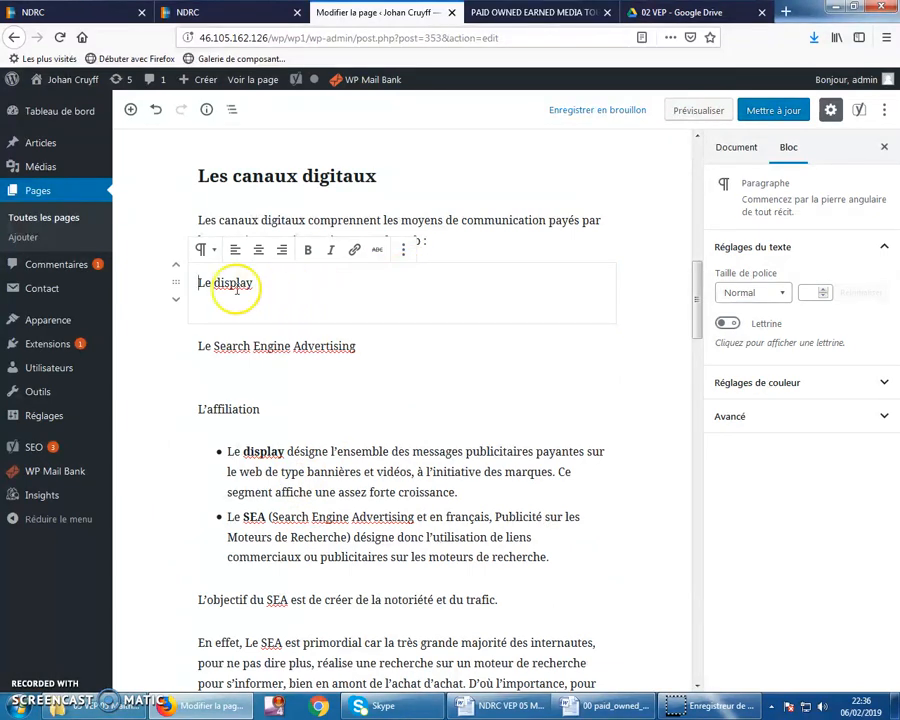
click(405, 251)
click(426, 460)
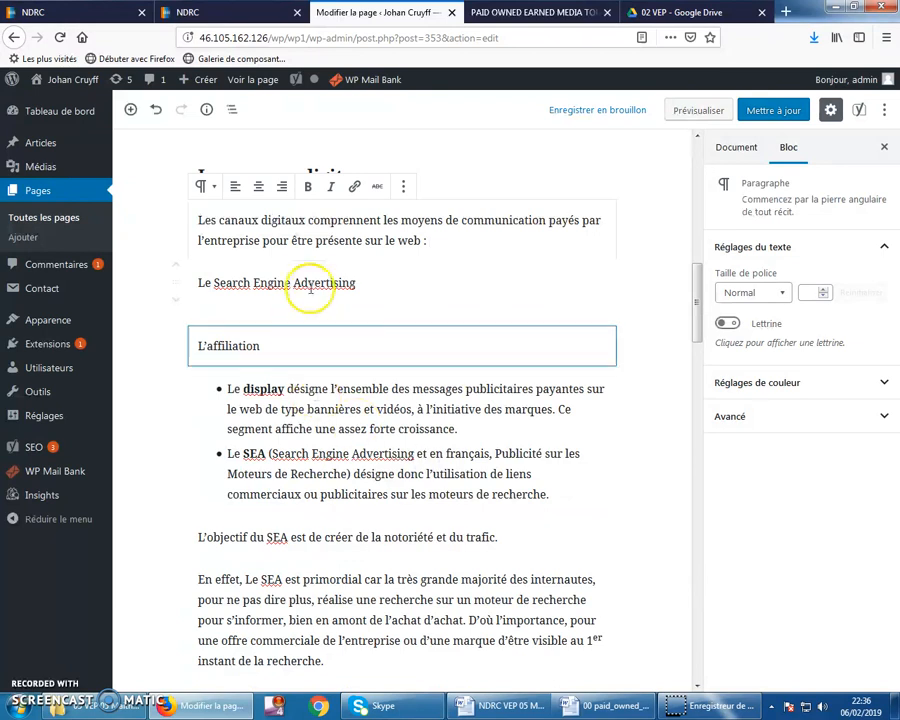
Delete the standalone "Le Search Engine Advertising" and "L'affiliation" paragraphs above the bulleted list on digital channels
click(310, 283)
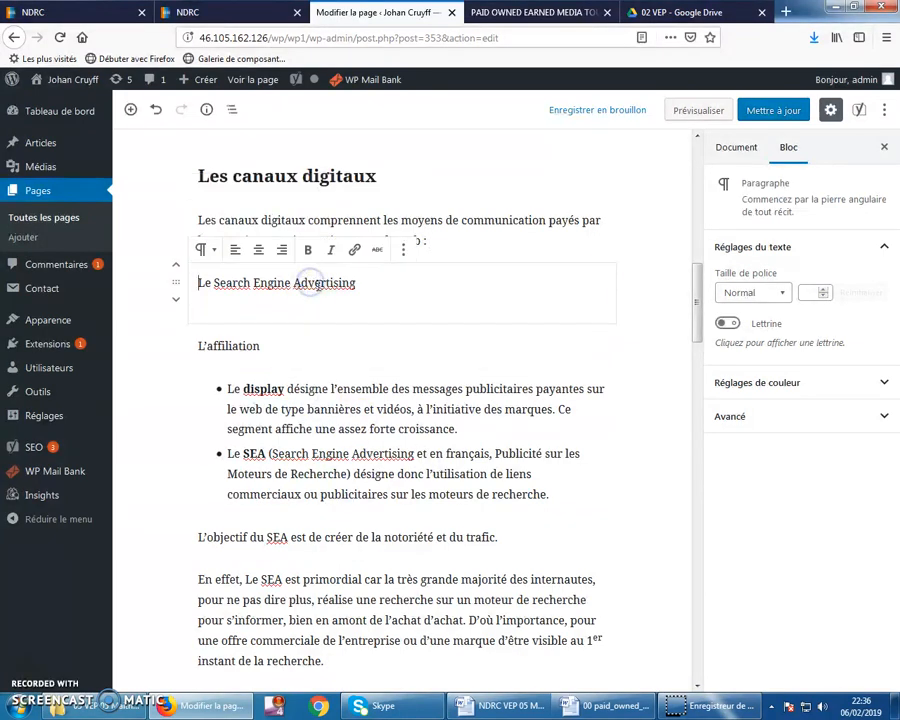
click(402, 252)
click(426, 514)
click(348, 347)
click(291, 281)
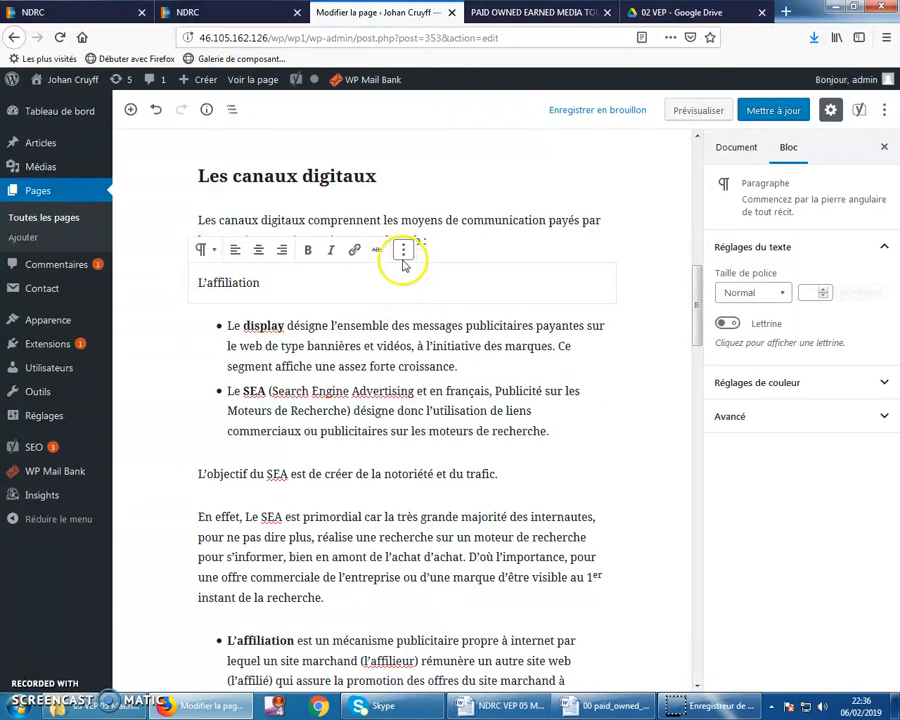
click(403, 250)
click(412, 461)
click(331, 393)
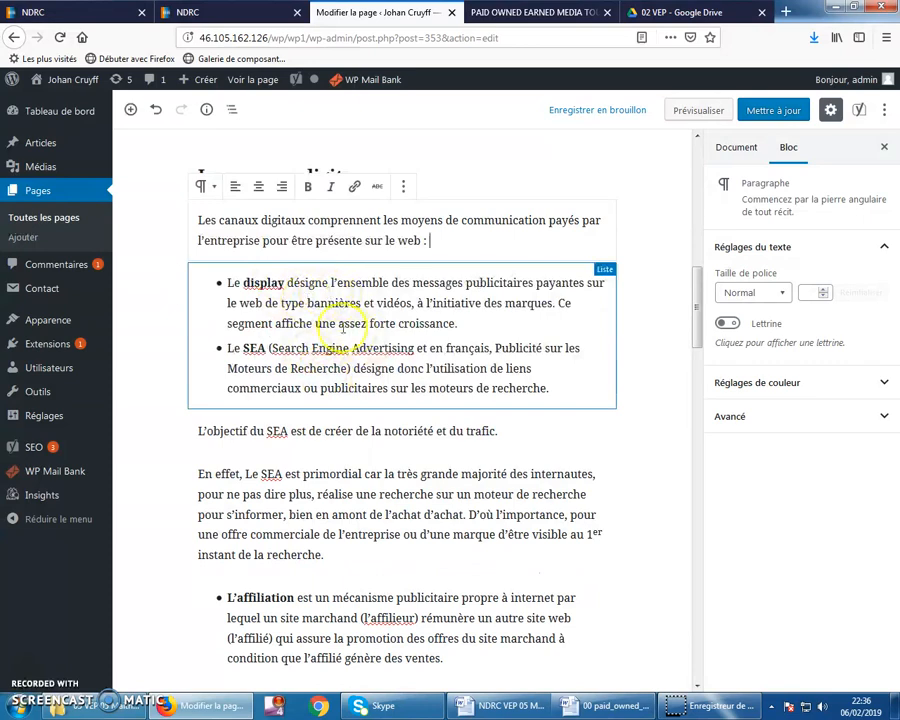
scroll(301, 480, down, 8)
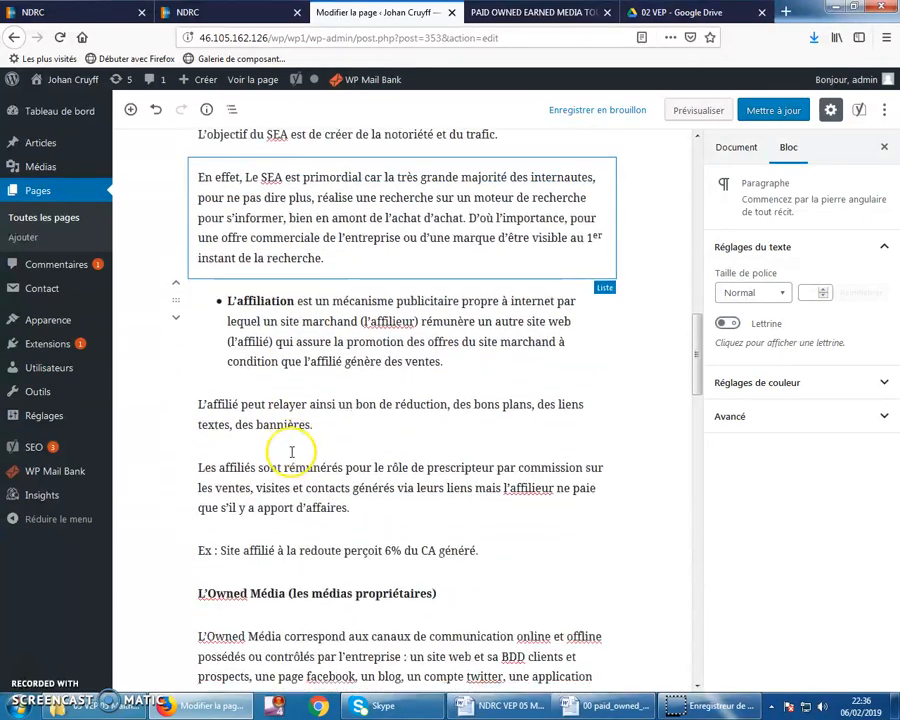
Transform the "L'Owned Média (les médias propriétaires)" paragraph into a level H2 heading
click(293, 463)
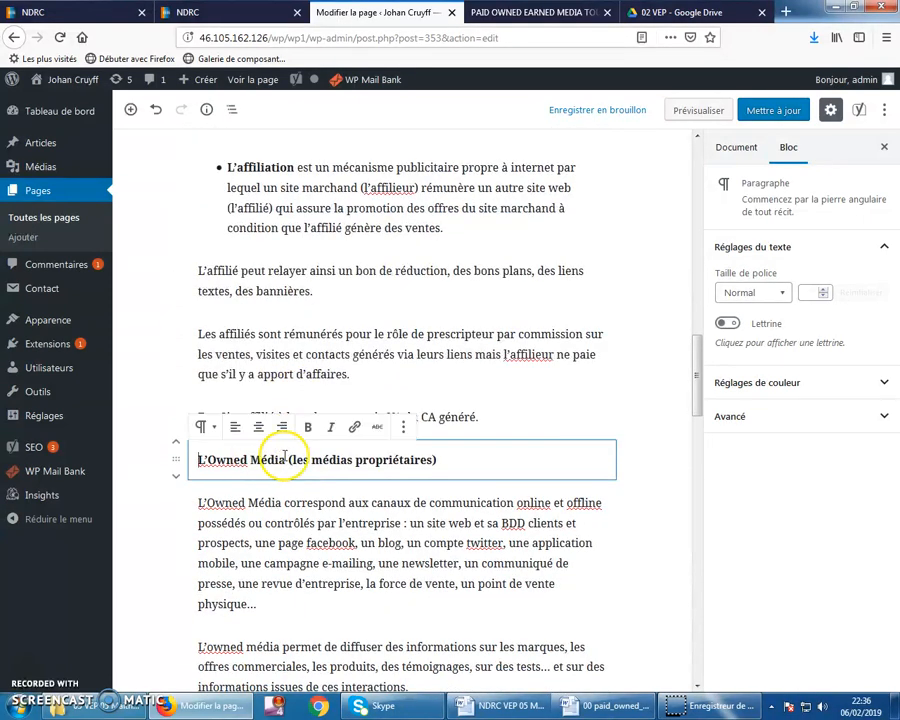
drag(257, 457, 286, 459)
click(210, 428)
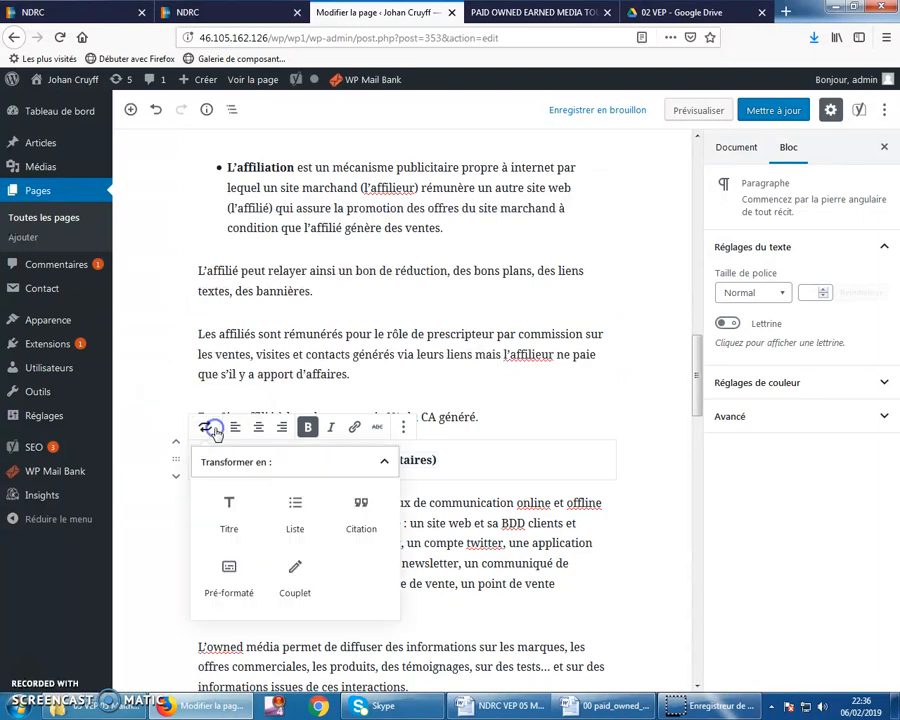
click(228, 505)
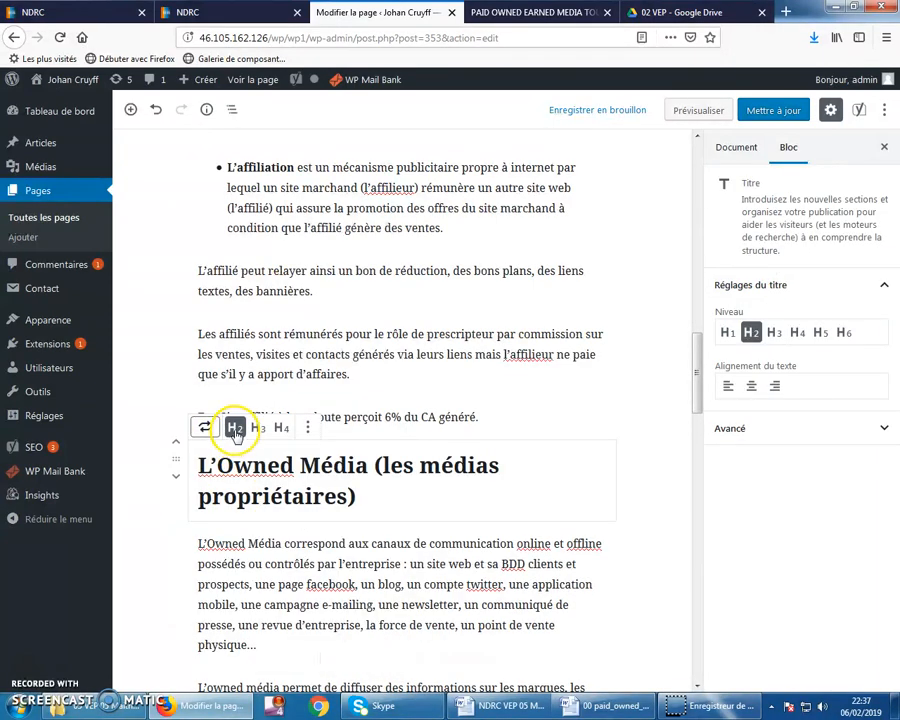
Transform the "L'Earned Média (les médias gagnés)" paragraph into a level H2 heading
scroll(258, 520, down, 10)
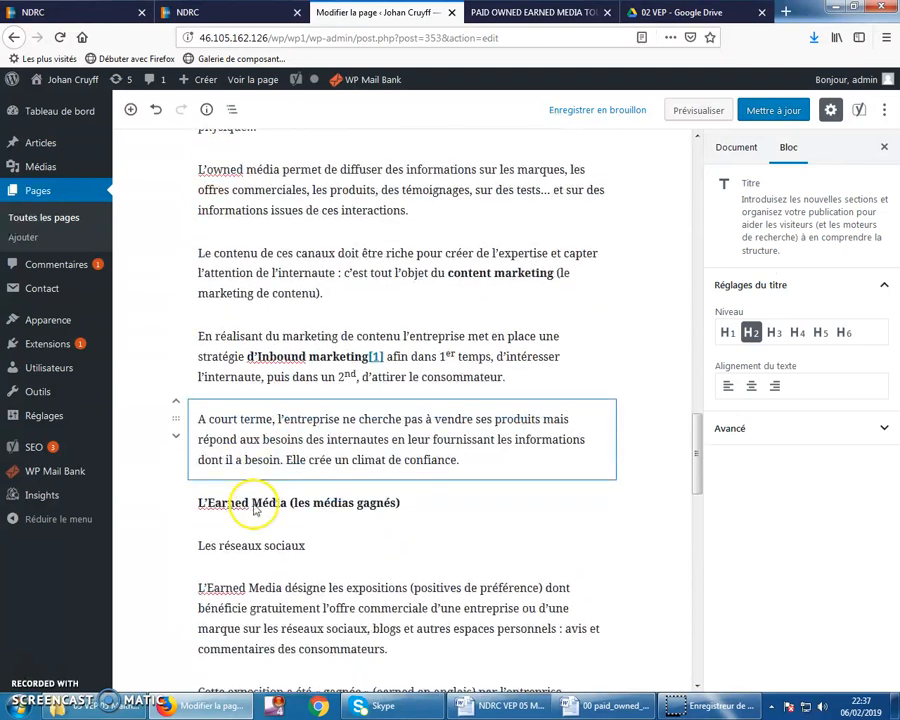
triple_click(253, 447)
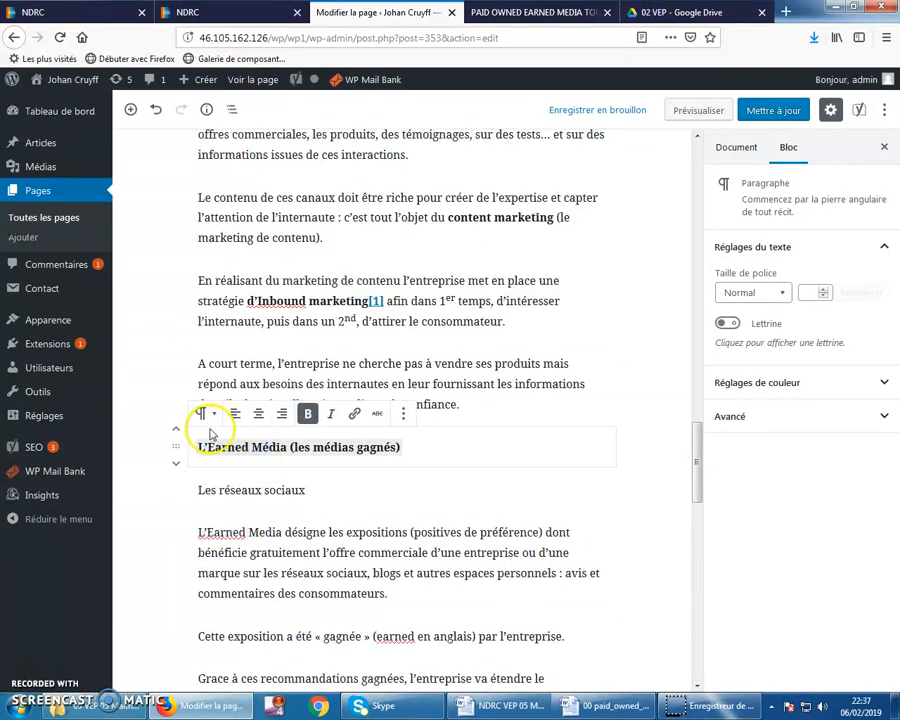
click(206, 414)
click(227, 492)
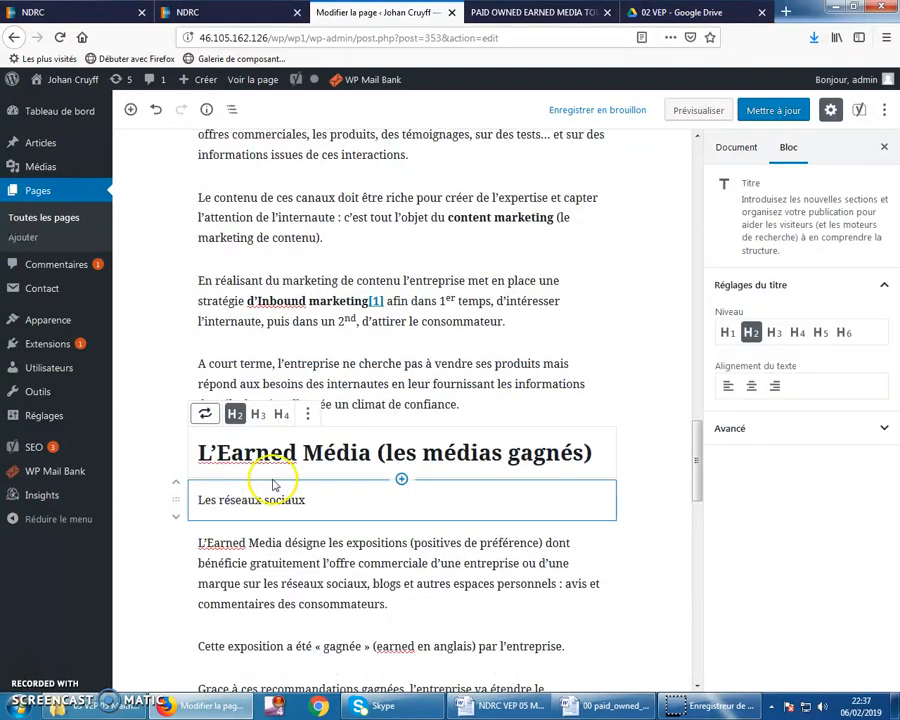
Transform the "Comment Paid et Owned collaborent pour un meilleur Earned Media ?" paragraph into a level H2 heading
scroll(265, 497, down, 5)
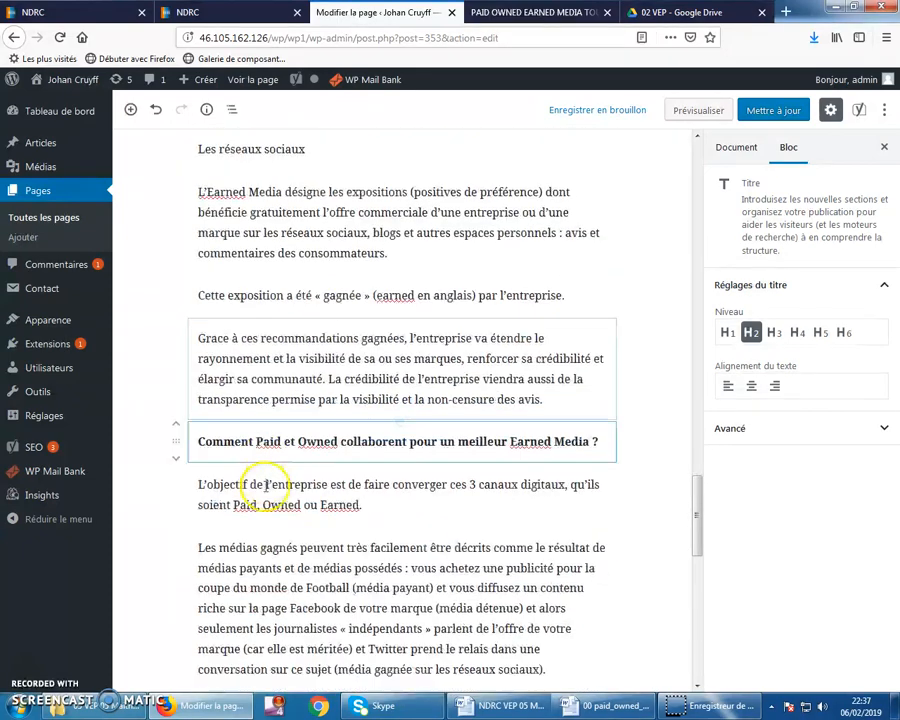
scroll(245, 420, down, 3)
click(243, 290)
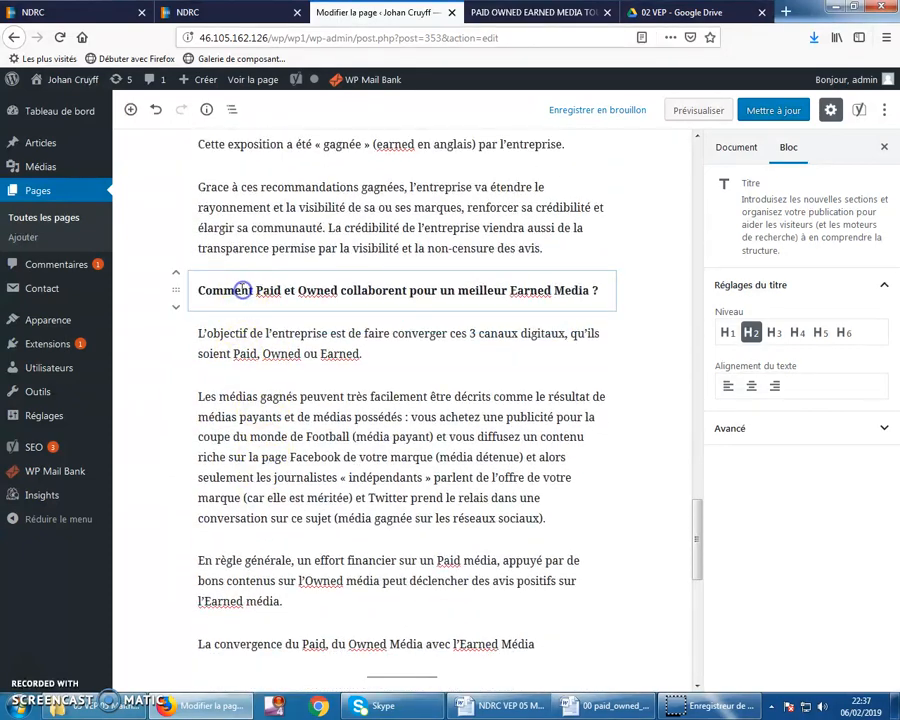
double_click(226, 288)
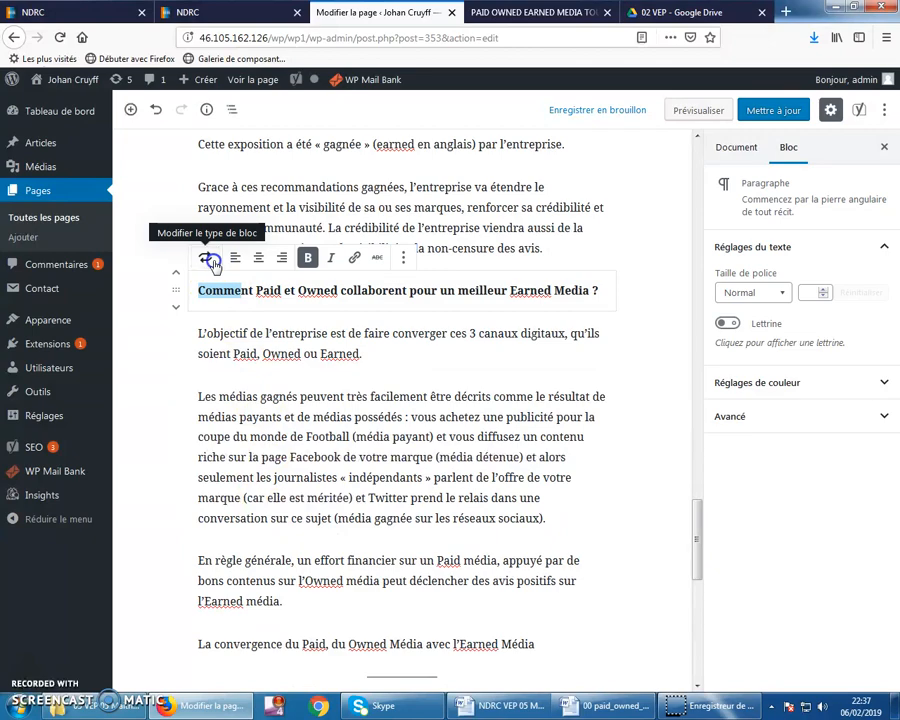
click(207, 262)
click(231, 341)
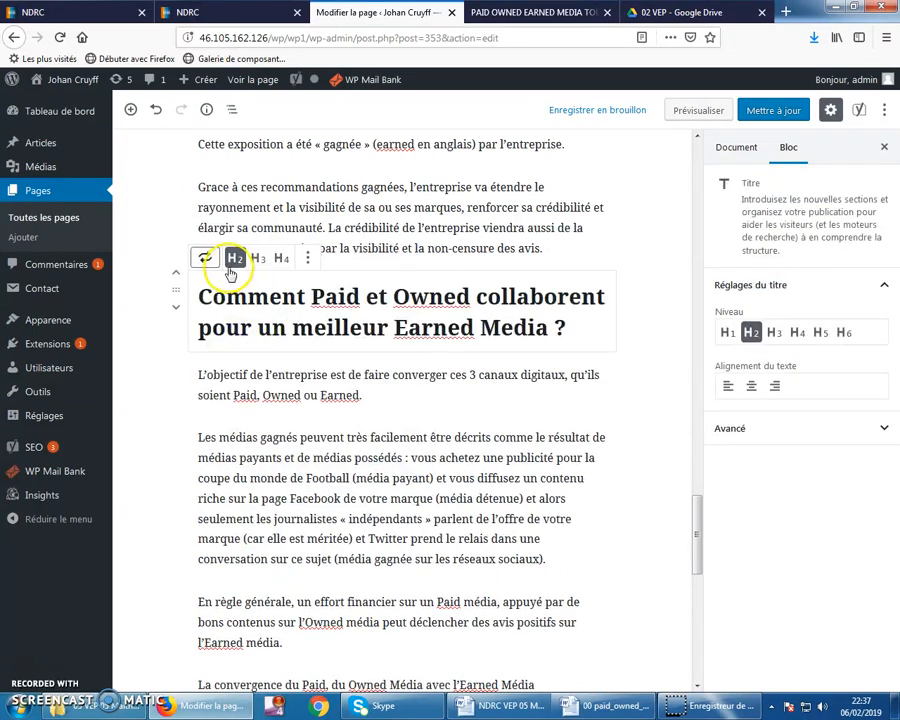
Transform the "Les canaux traditionnels" paragraph under "Le Paid Média" into a heading and set its level to H3
scroll(302, 426, down, 5)
scroll(302, 428, up, 12)
scroll(310, 435, up, 15)
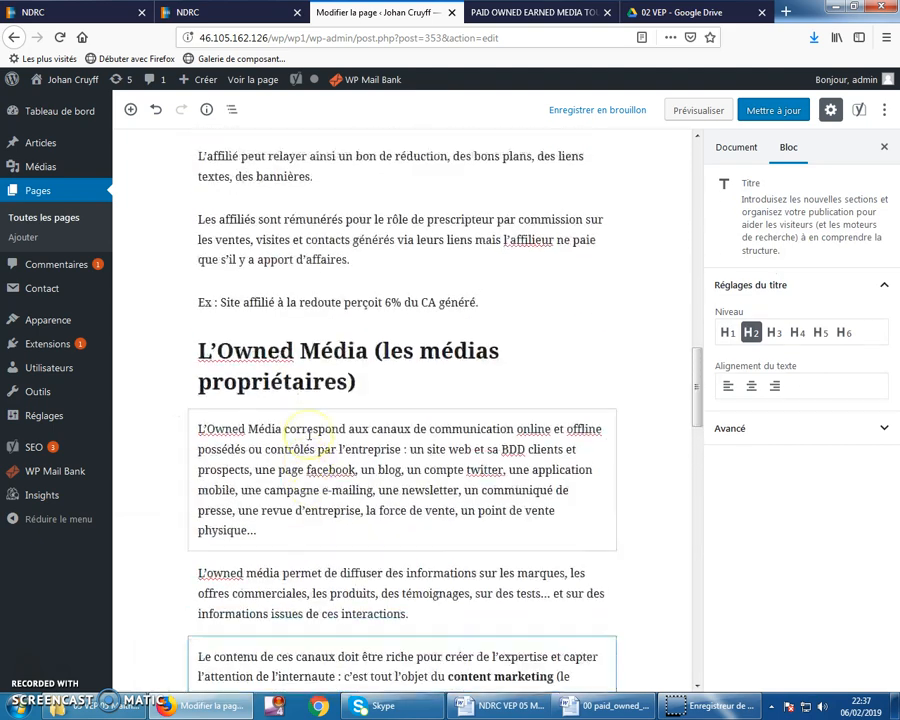
scroll(310, 440, up, 6)
click(311, 418)
click(286, 321)
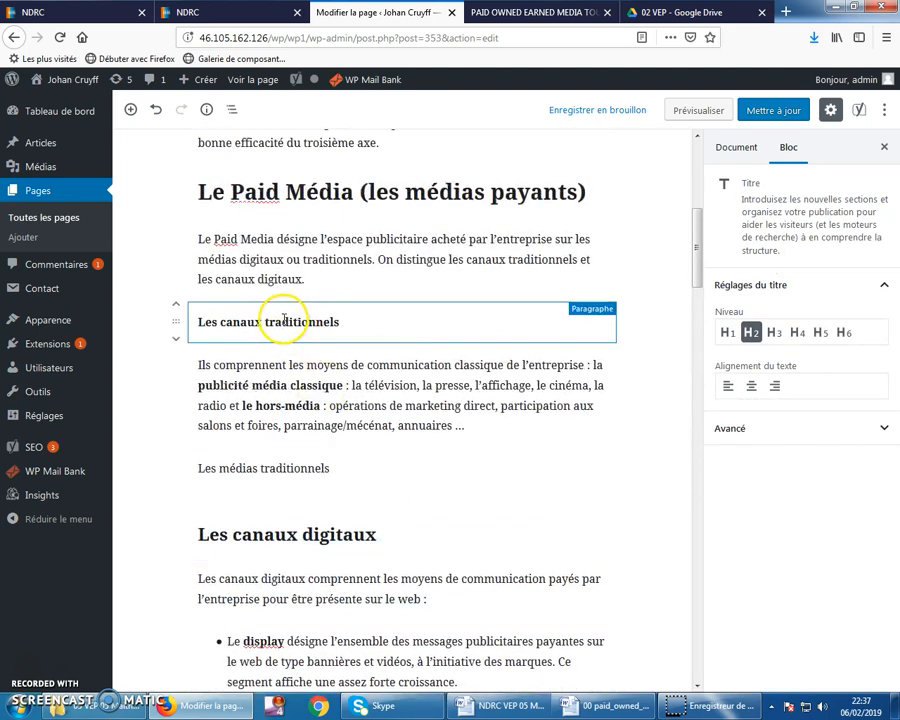
click(205, 289)
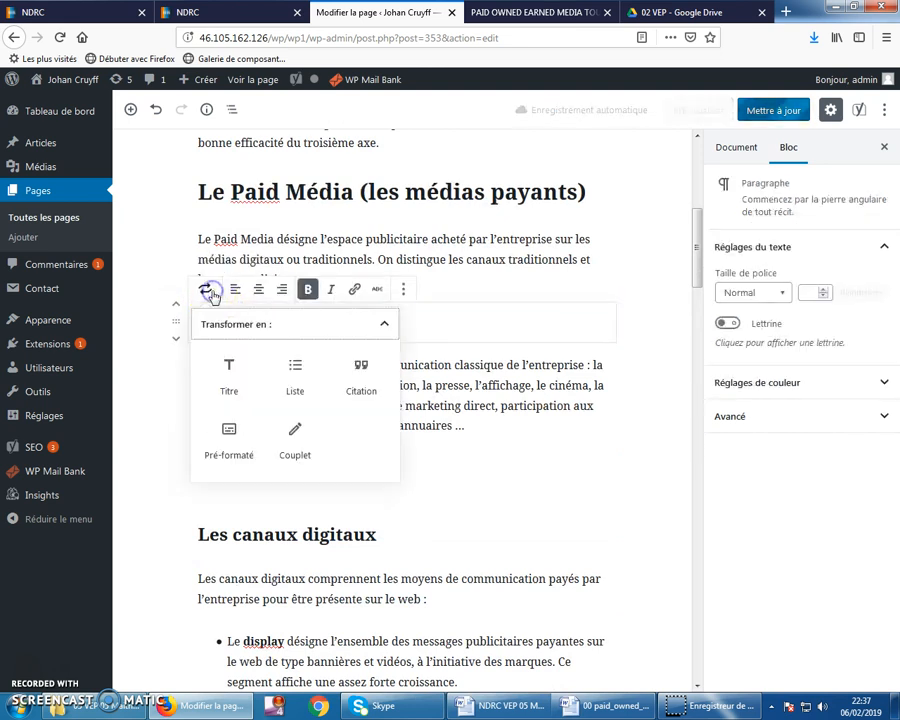
click(233, 372)
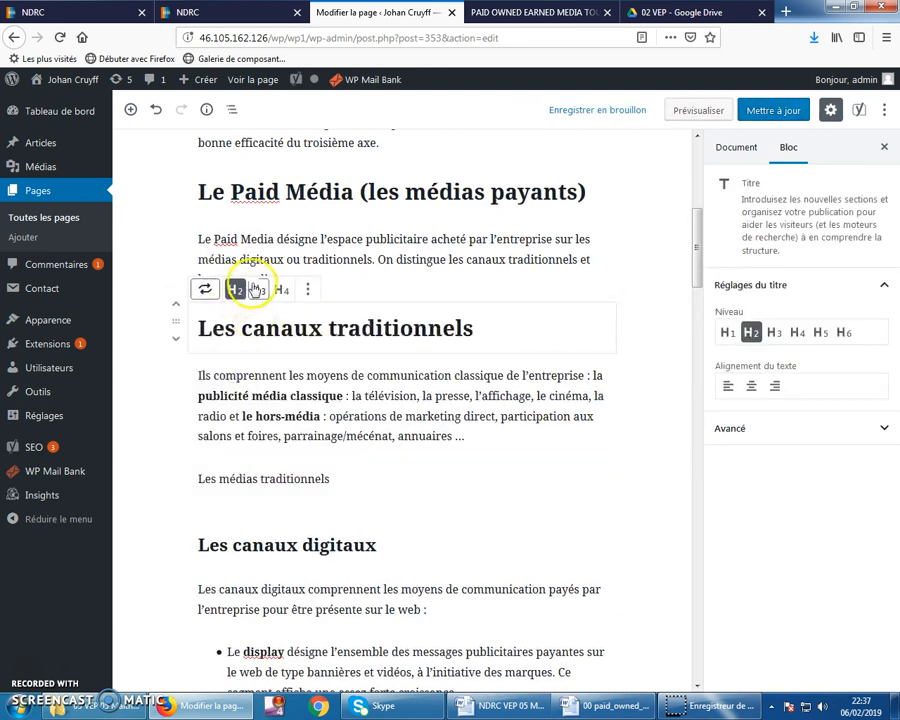
click(259, 290)
Delete the standalone "Les médias traditionnels" paragraph above the "Les canaux digitaux" heading
scroll(280, 381, down, 1)
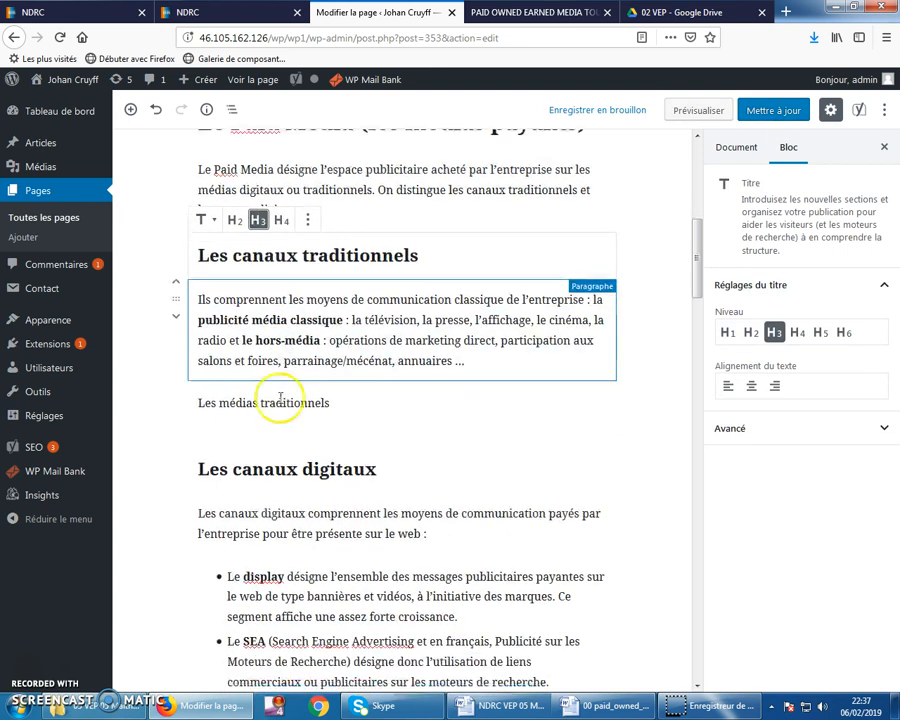
click(251, 398)
click(266, 428)
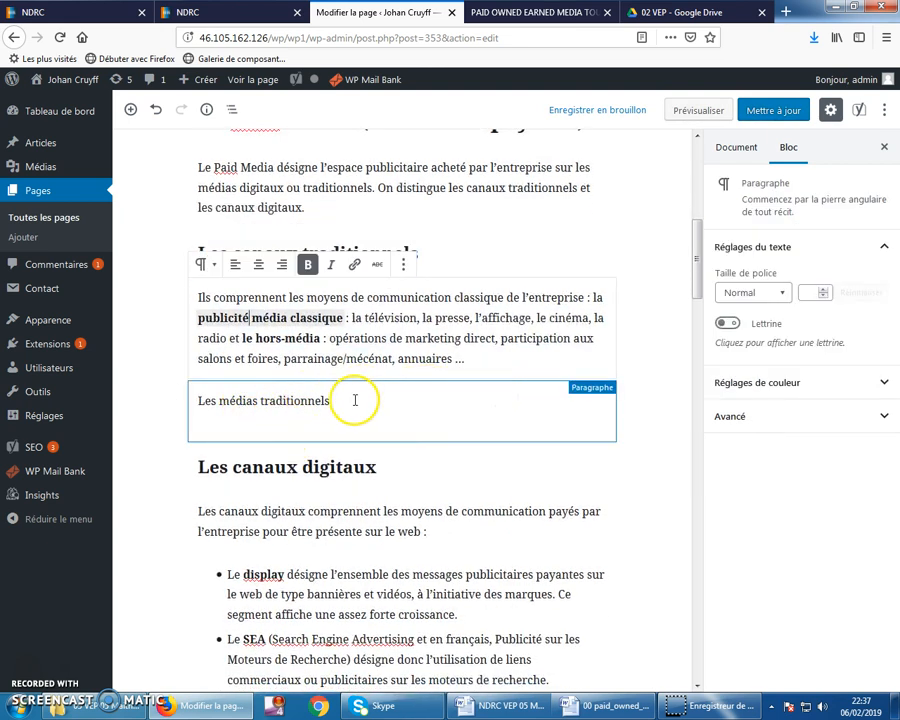
click(403, 367)
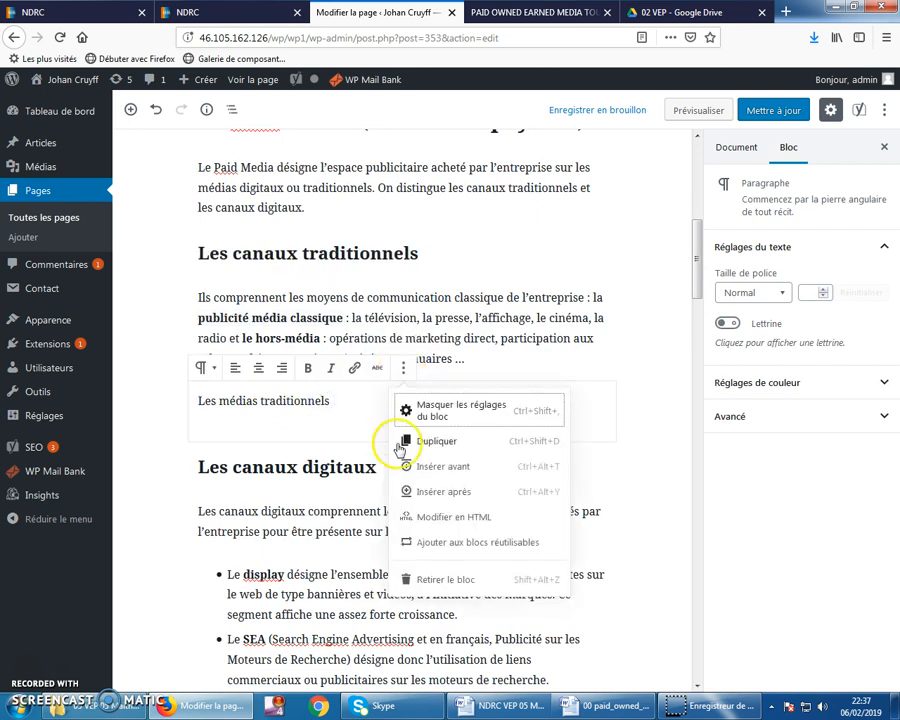
click(426, 580)
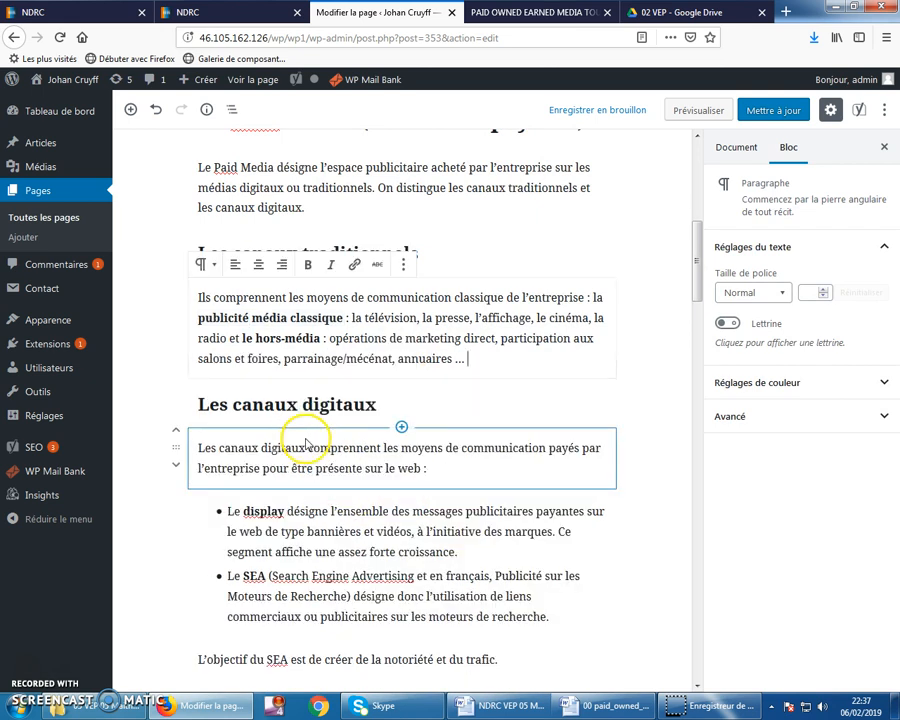
Transform the bulleted list describing "Le display" and "Le SEA" into plain paragraphs
scroll(290, 413, down, 3)
click(265, 430)
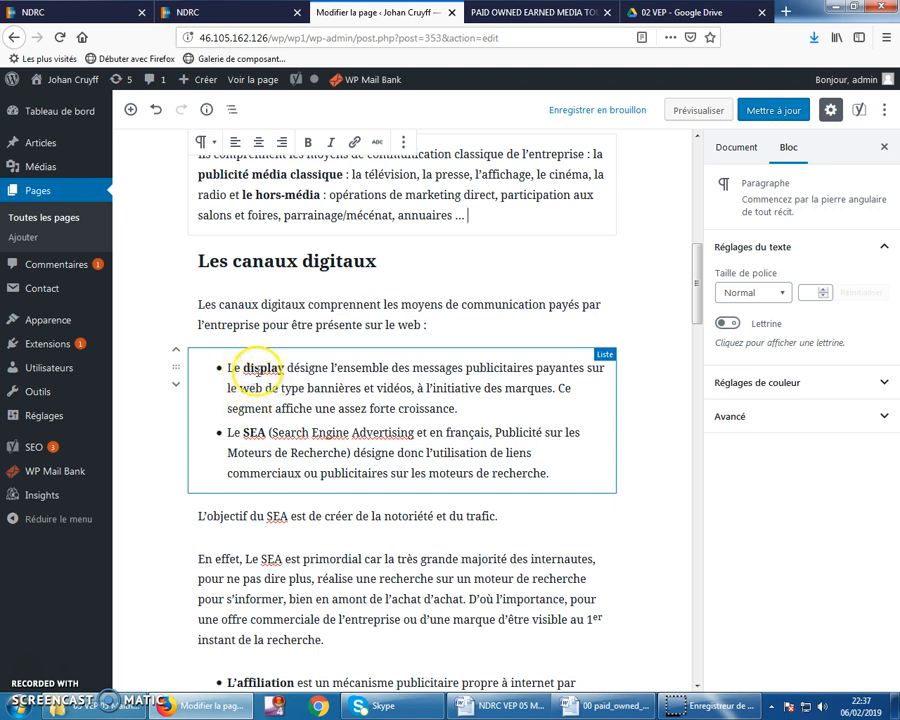
scroll(270, 454, down, 3)
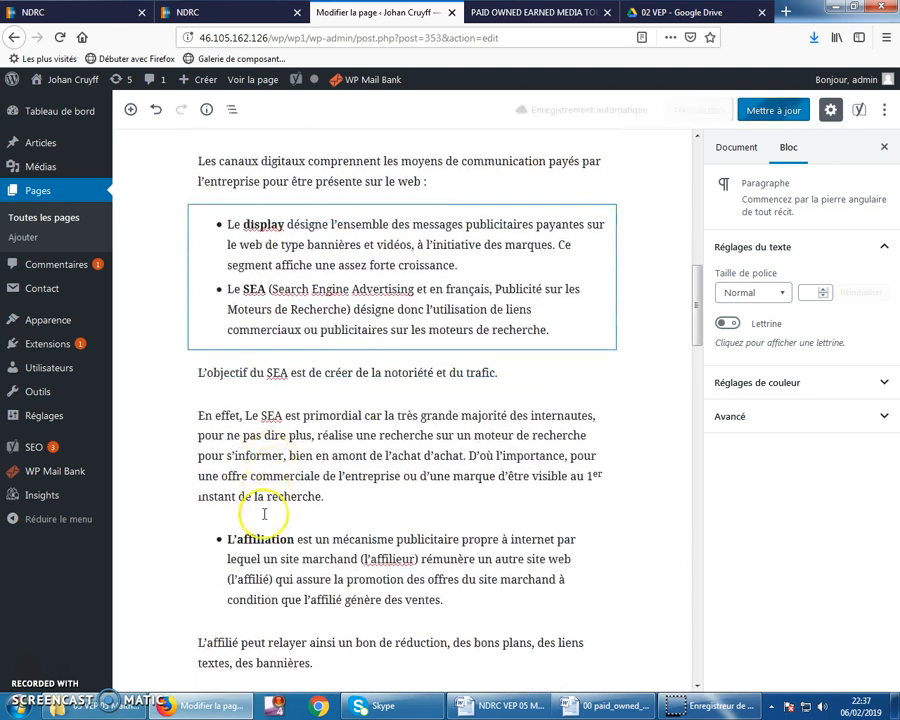
scroll(268, 392, up, 2)
scroll(262, 391, up, 1)
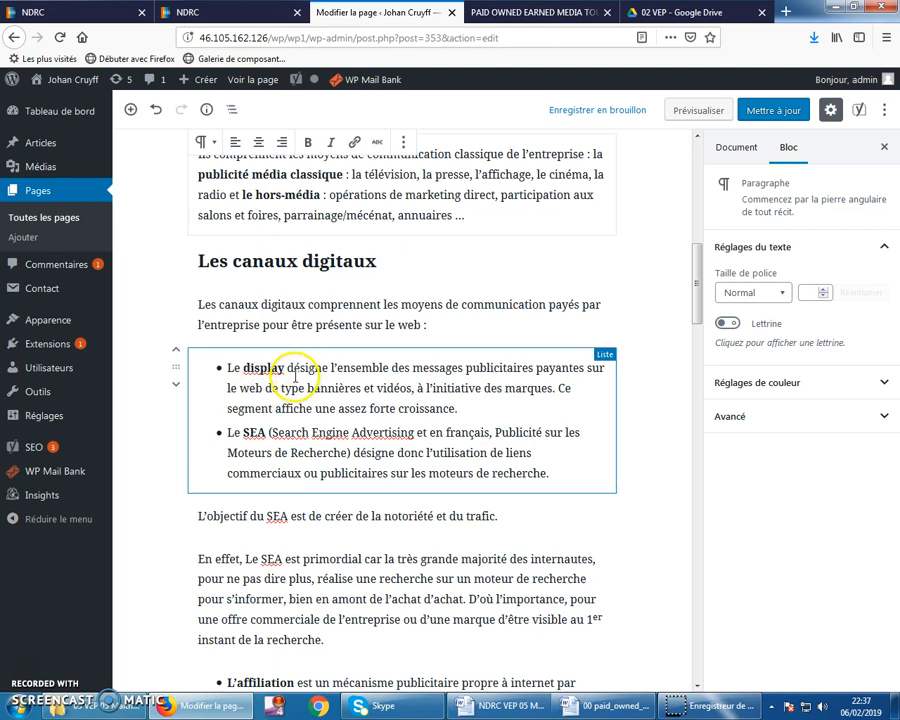
click(200, 352)
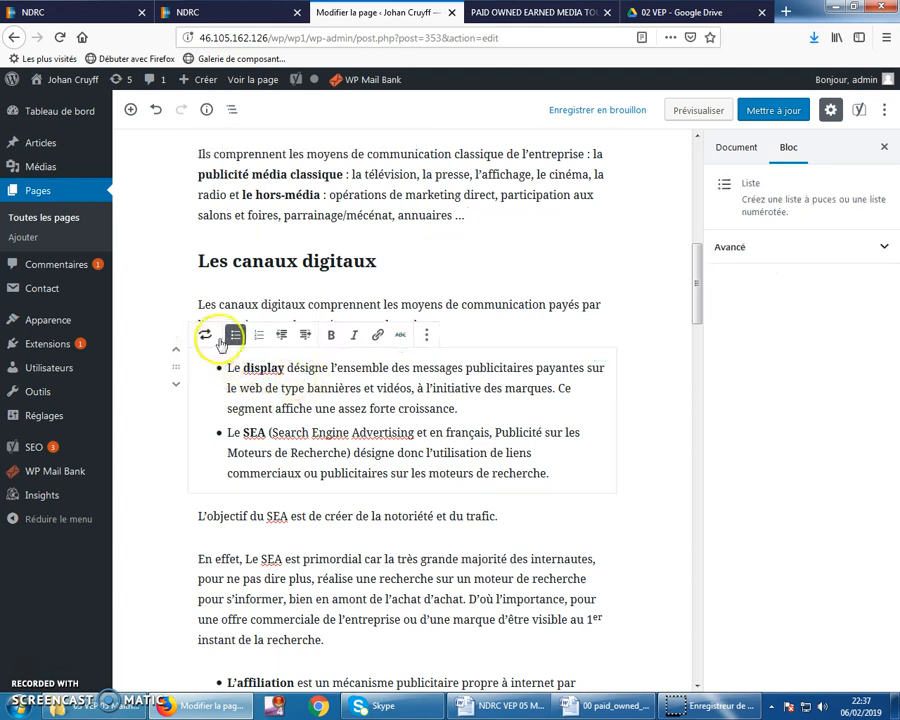
click(210, 338)
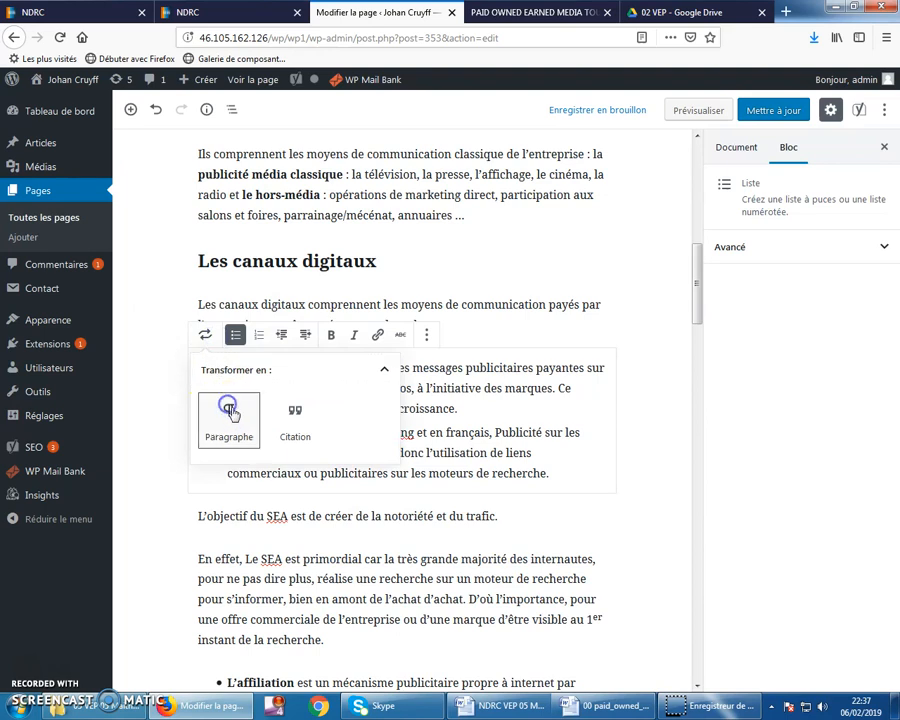
click(229, 411)
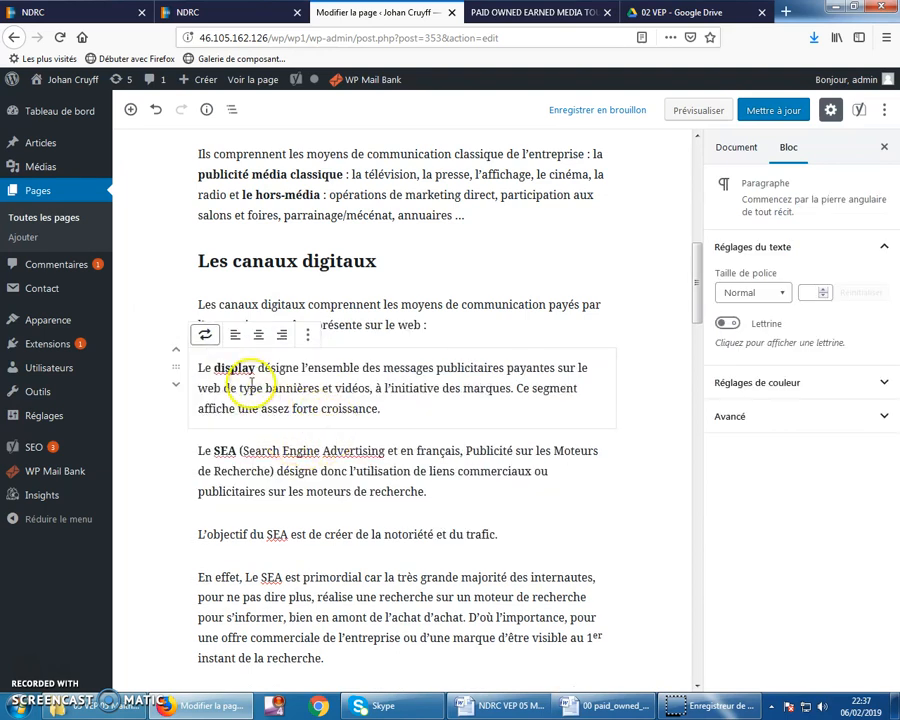
Transform the single-item "L'affiliation" bulleted list into a plain paragraph
click(261, 458)
scroll(258, 462, down, 1)
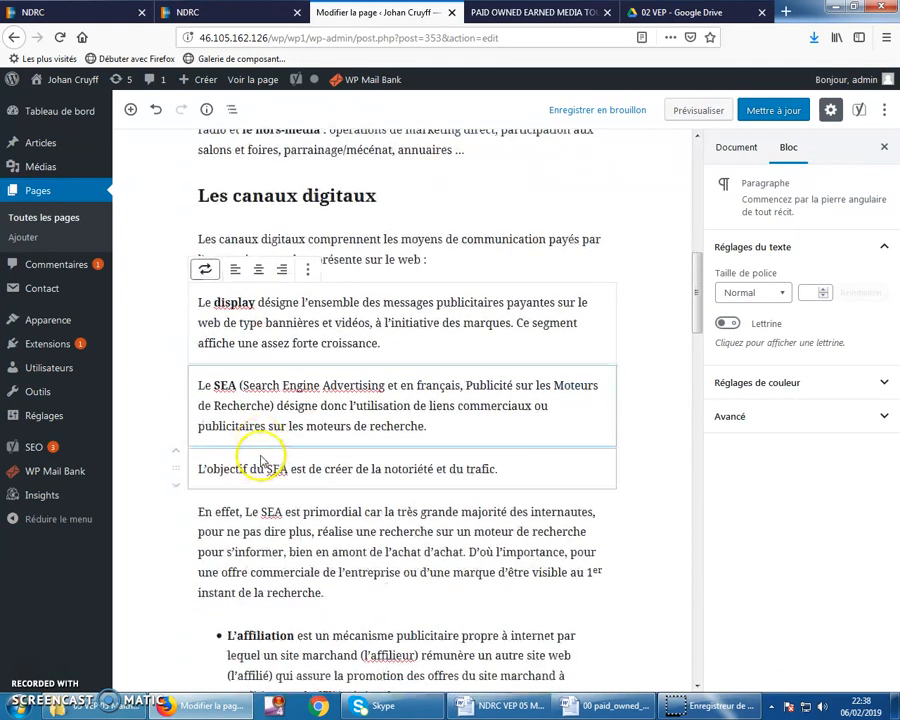
scroll(236, 400, down, 2)
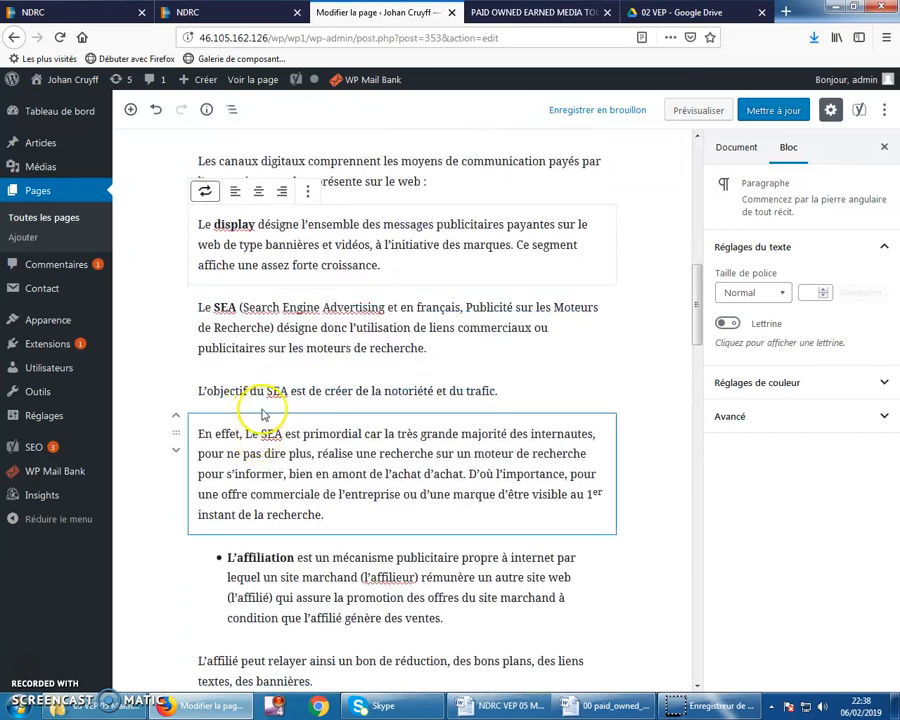
click(273, 498)
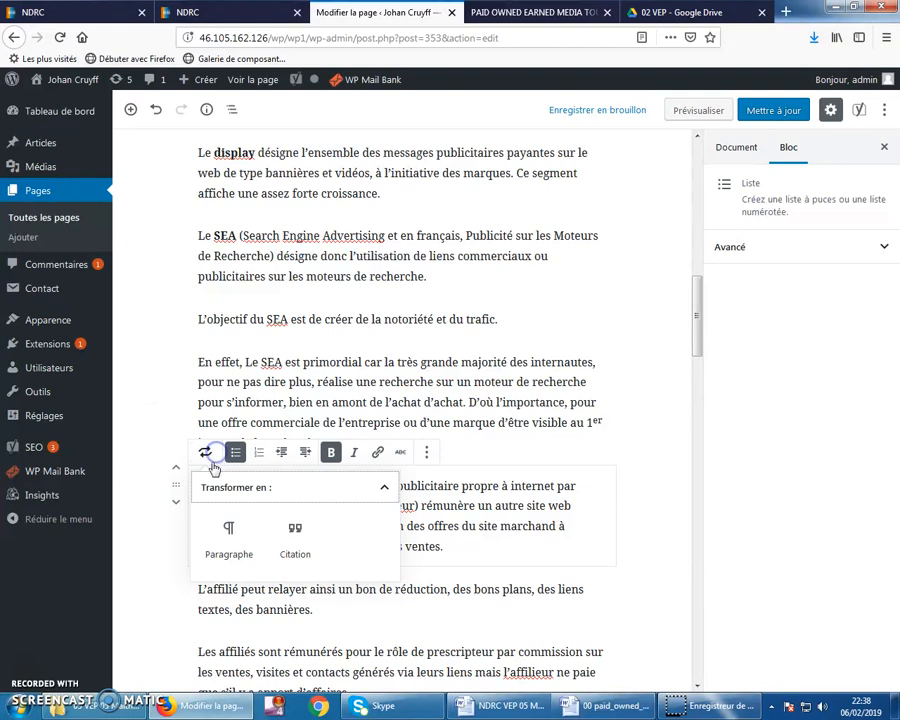
click(228, 527)
Insert a level H4 heading reading "Le display" above the paragraph that defines display
scroll(262, 545, up, 3)
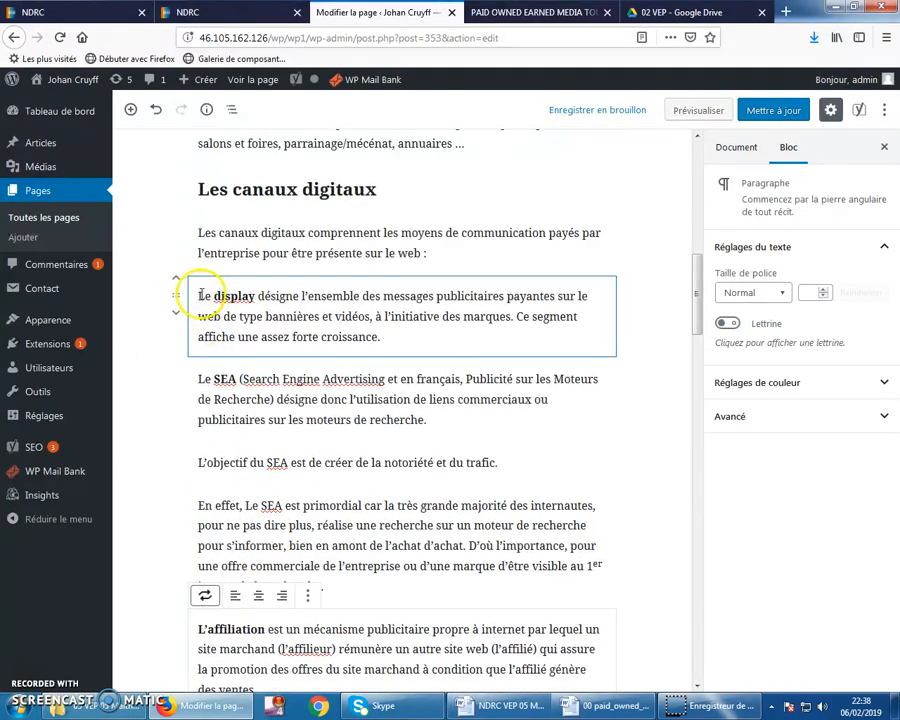
click(401, 276)
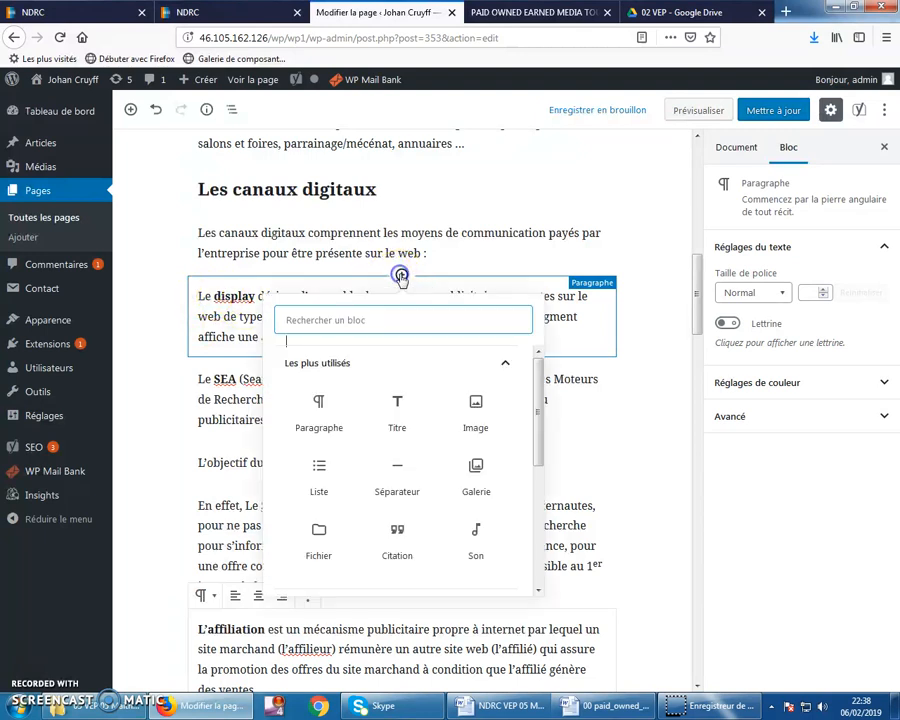
click(372, 400)
click(264, 298)
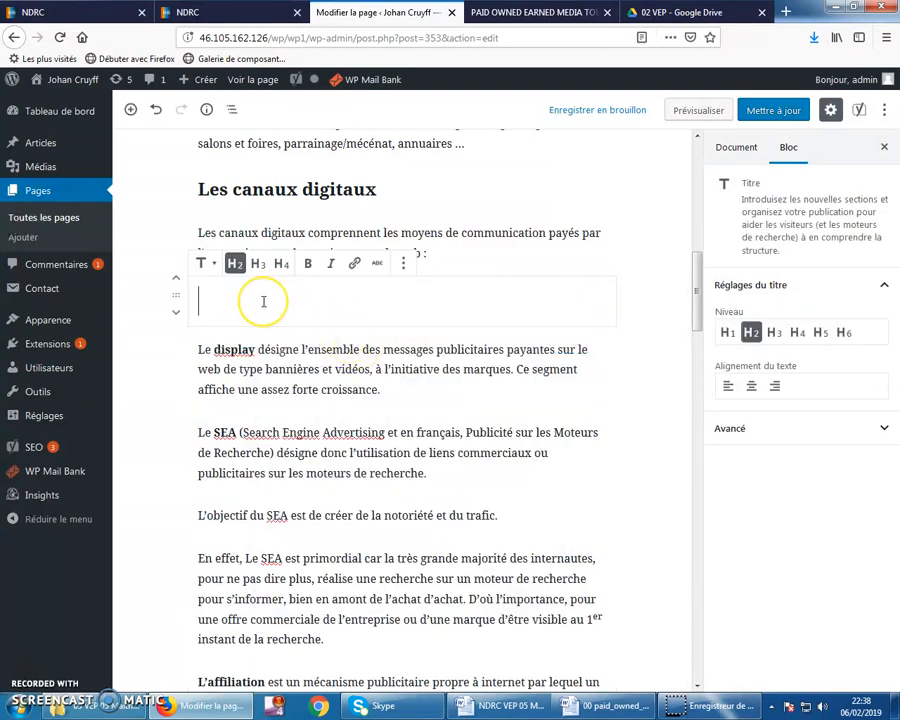
text(Le disp)
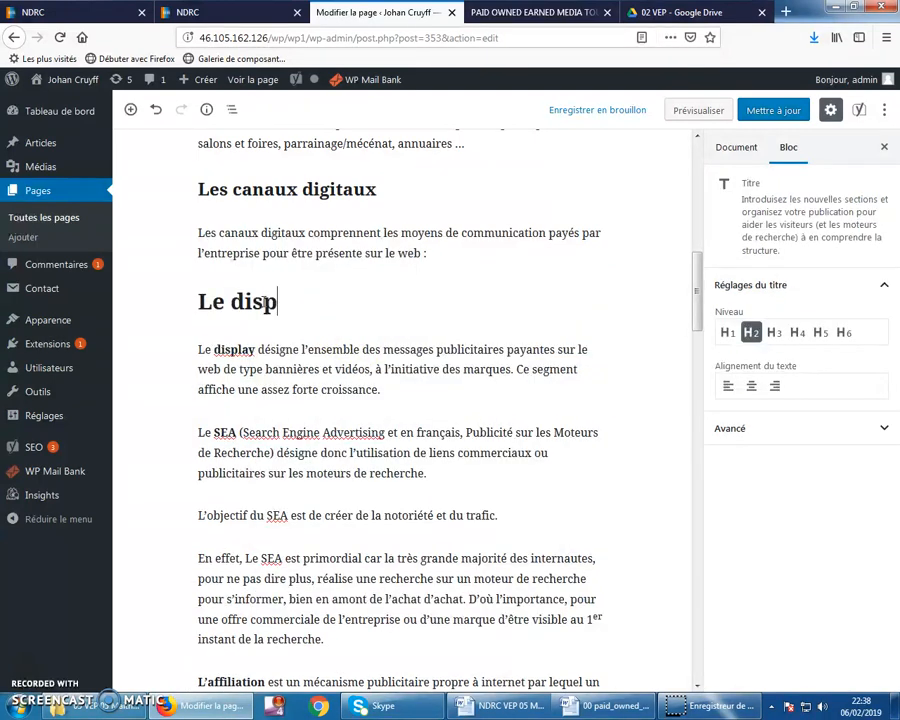
click(264, 302)
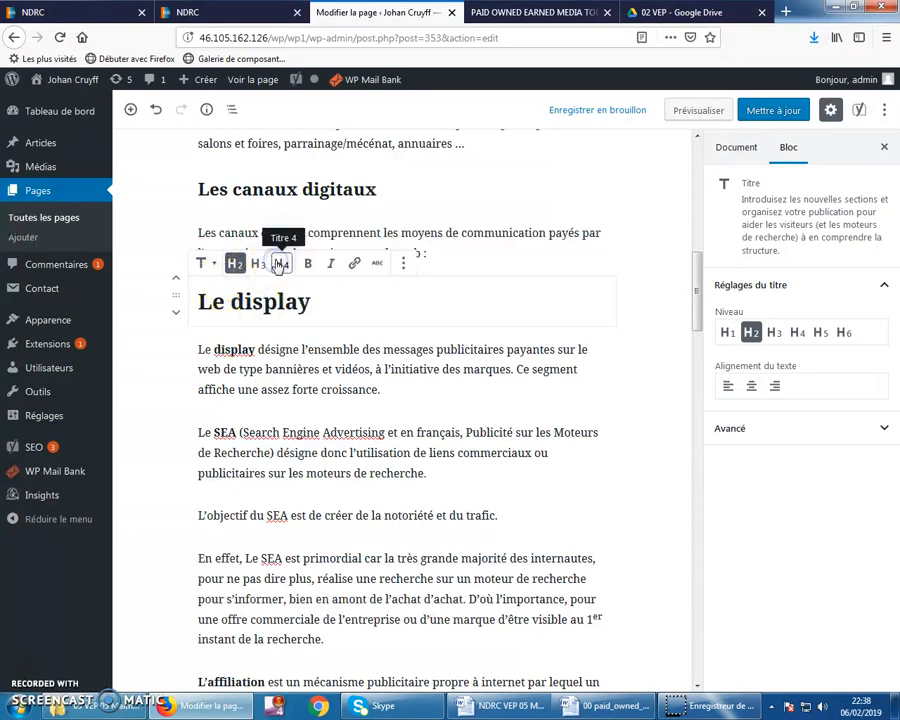
click(280, 264)
Insert a heading reading "Le SEA" above the paragraph that defines SEA
scroll(248, 320, down, 3)
click(212, 279)
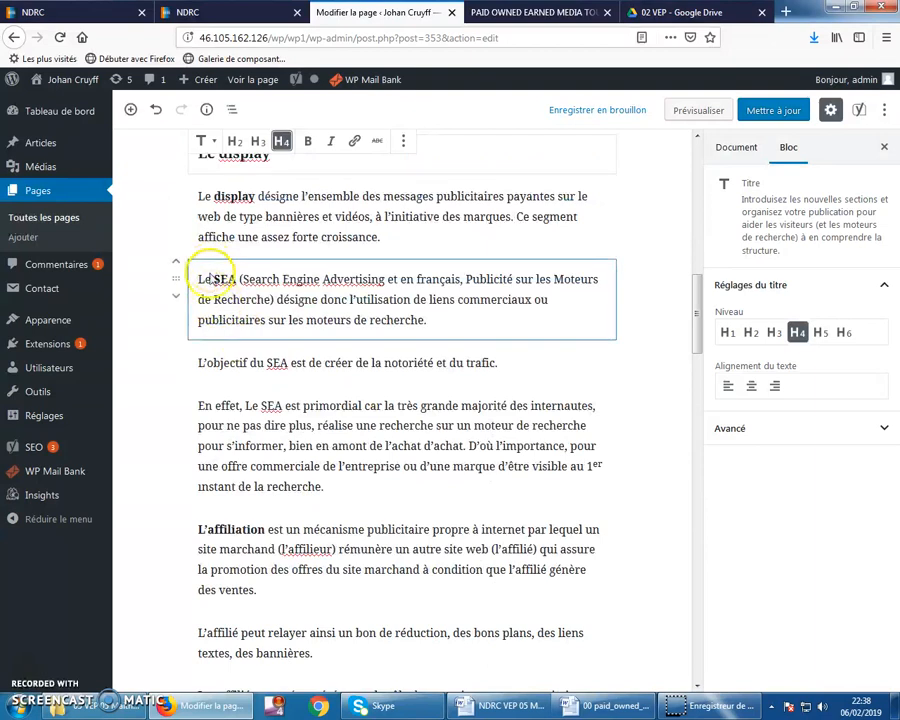
click(401, 260)
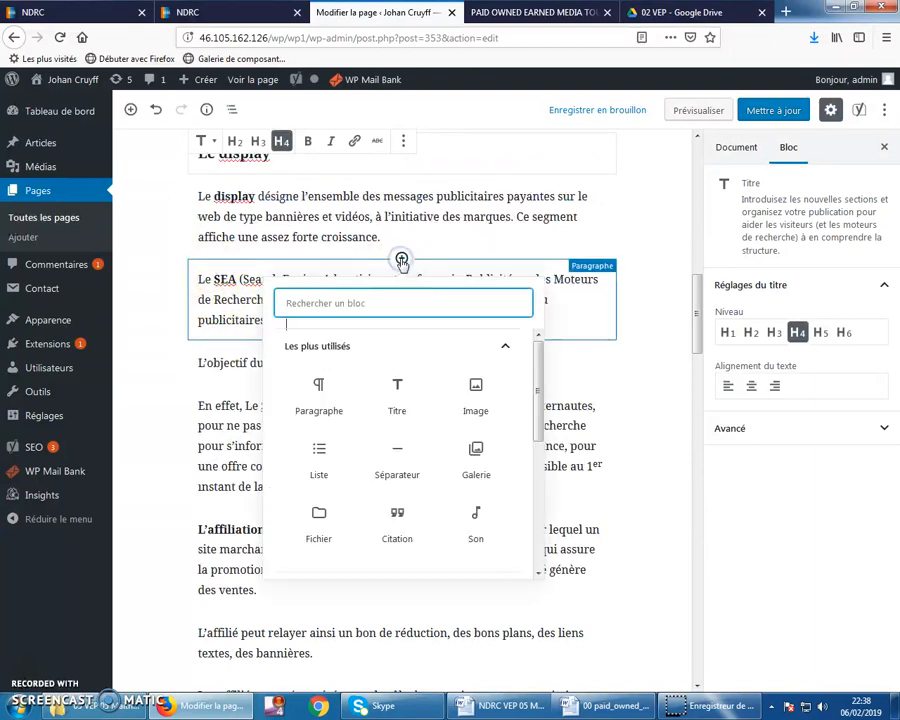
click(396, 385)
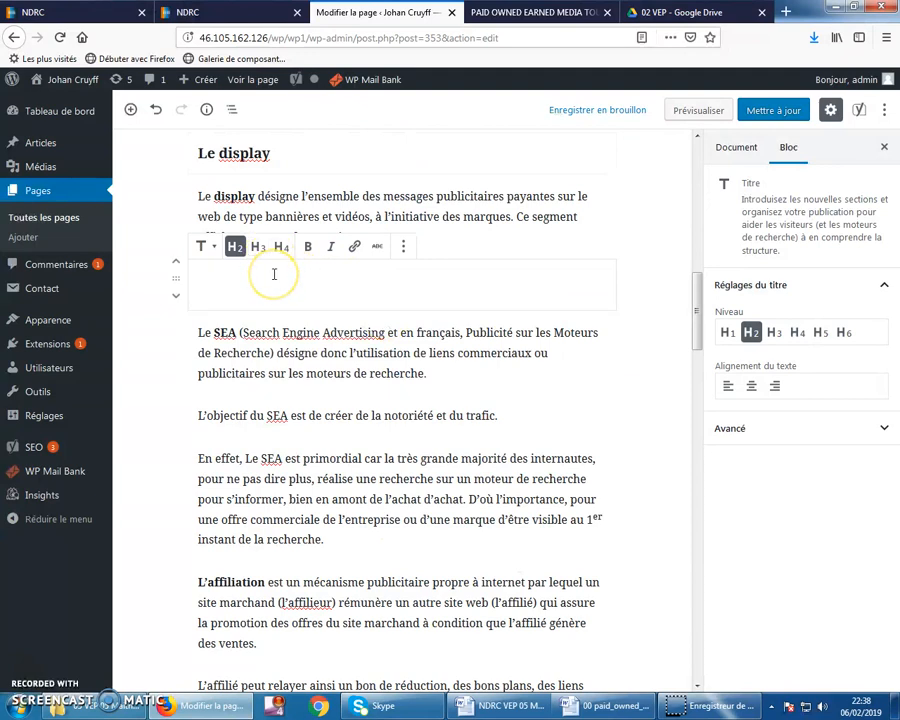
text(Le SEA)
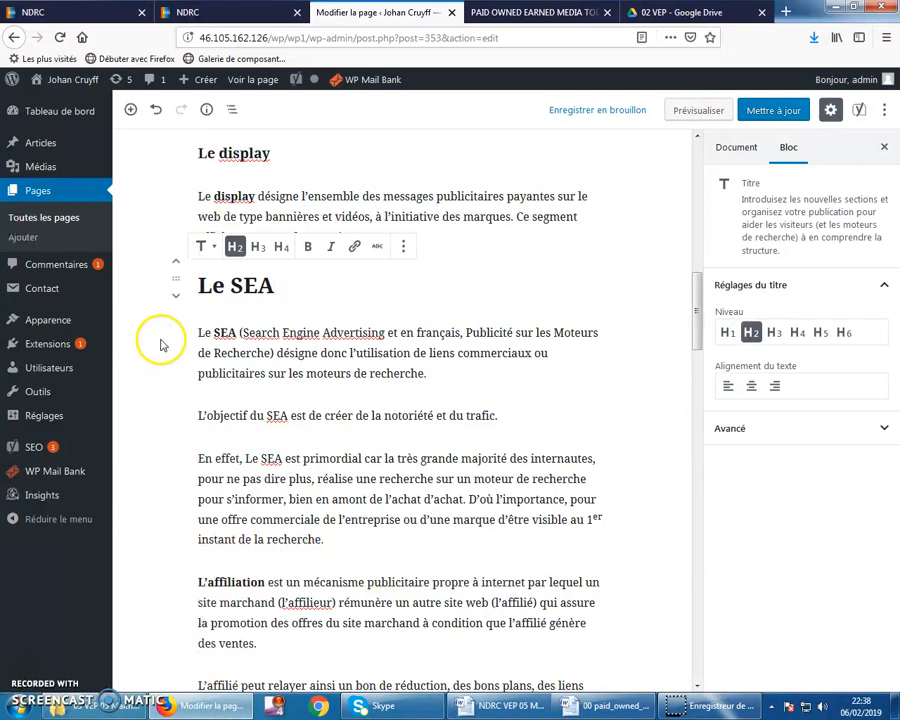
Insert a heading block for the affiliation section directly above the paragraph beginning "L'affiliation est un mécanisme publicitaire"
scroll(226, 412, down, 3)
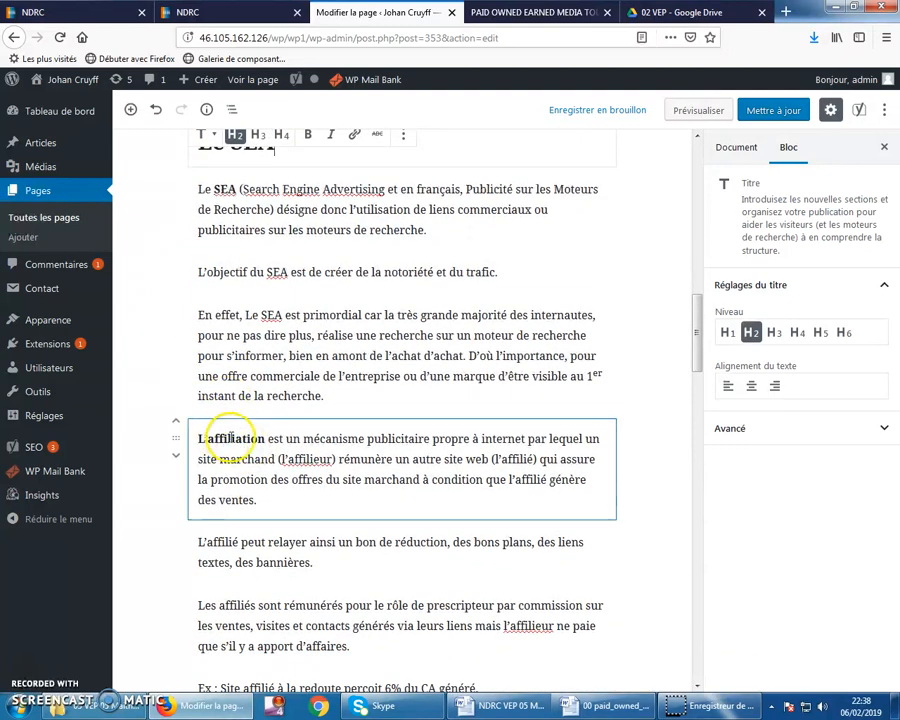
click(401, 432)
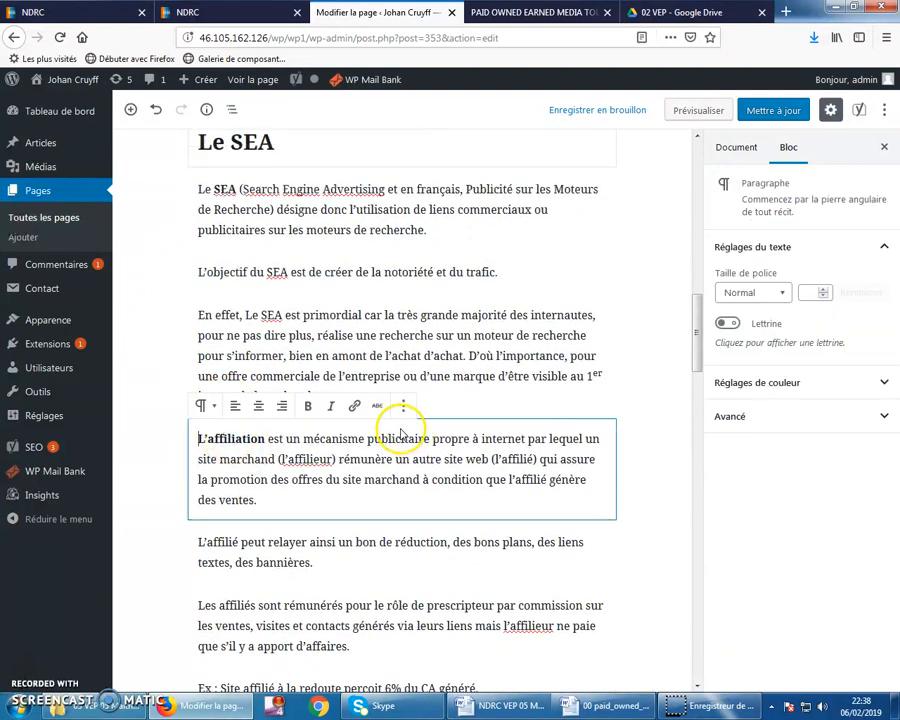
click(436, 381)
click(401, 418)
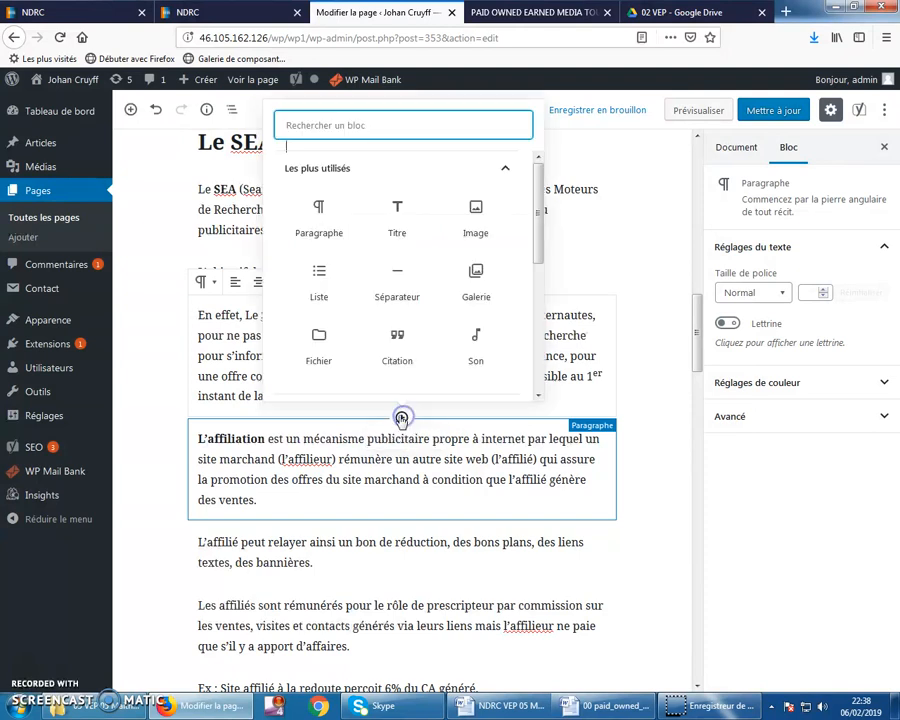
click(399, 212)
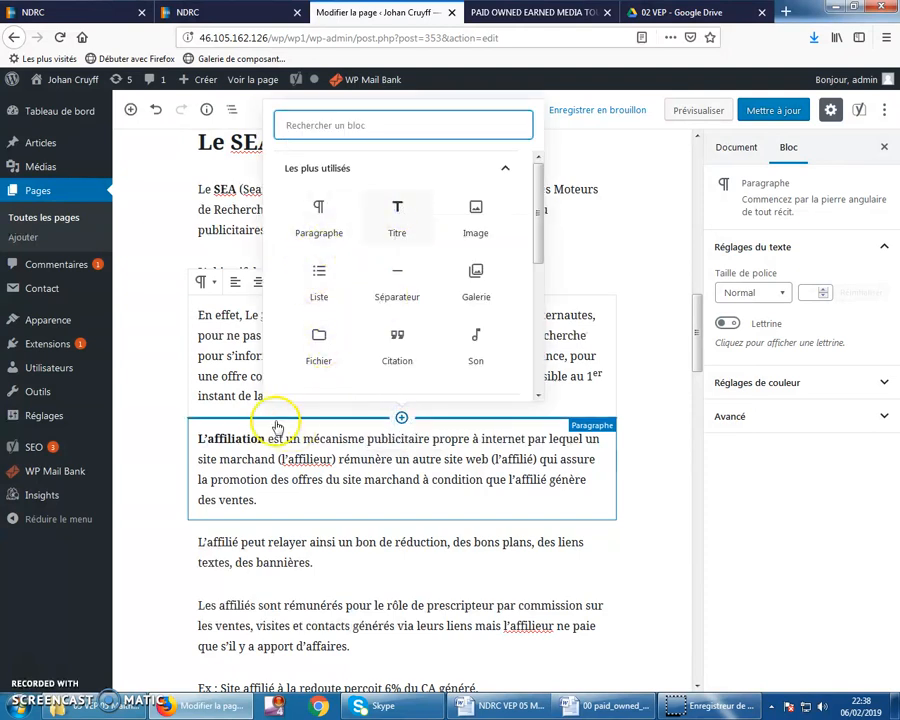
text(L'affiaition)
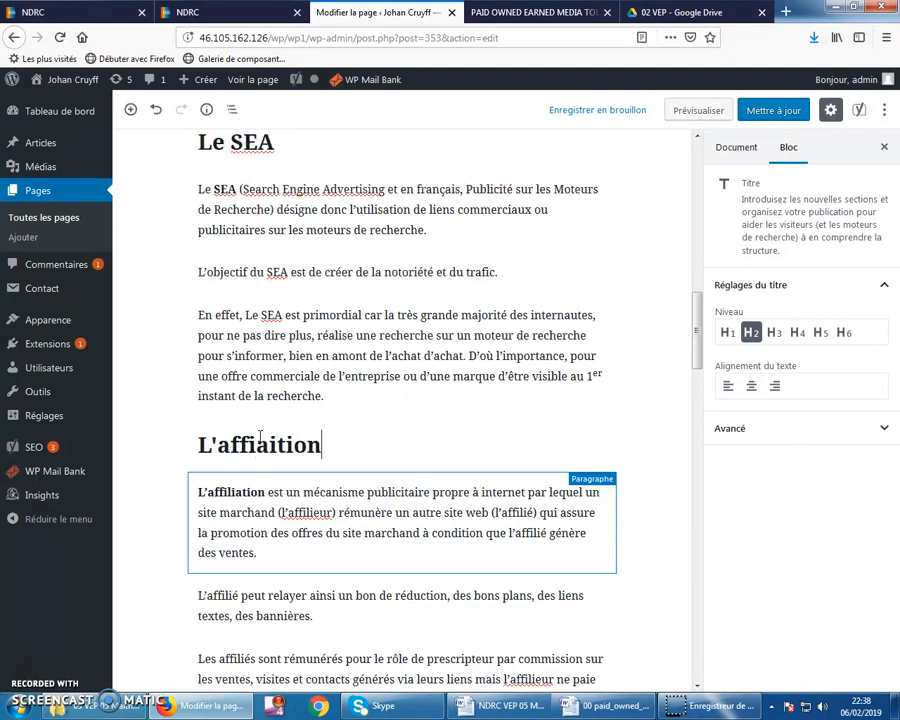
Correct the spelling of the new heading to "L'affiliation" and set it to level H4
click(272, 443)
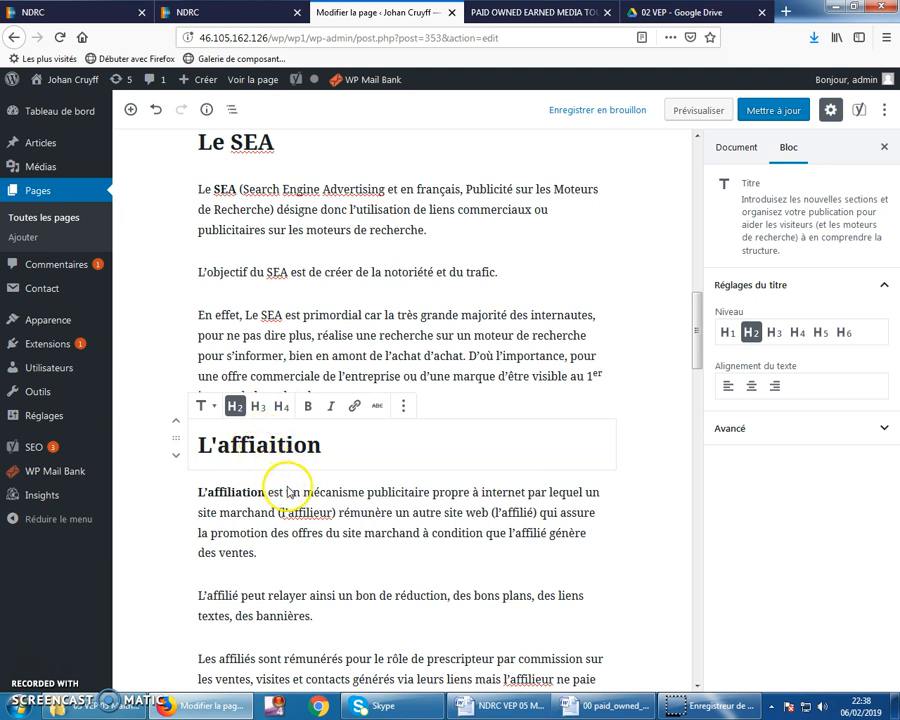
text(l)
click(283, 445)
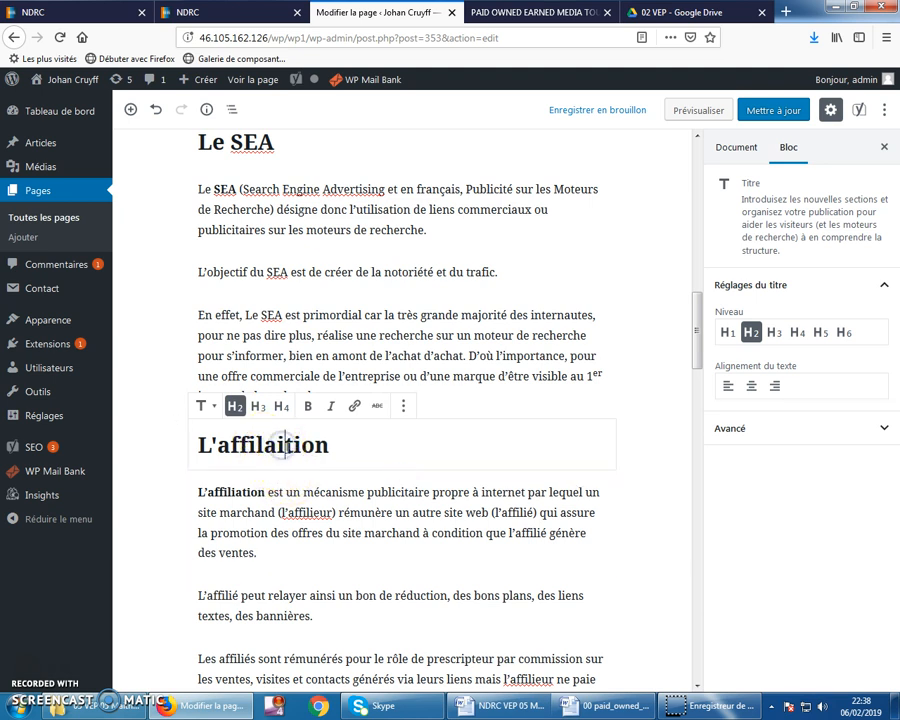
key(BackSpace)
key(BackSpace)
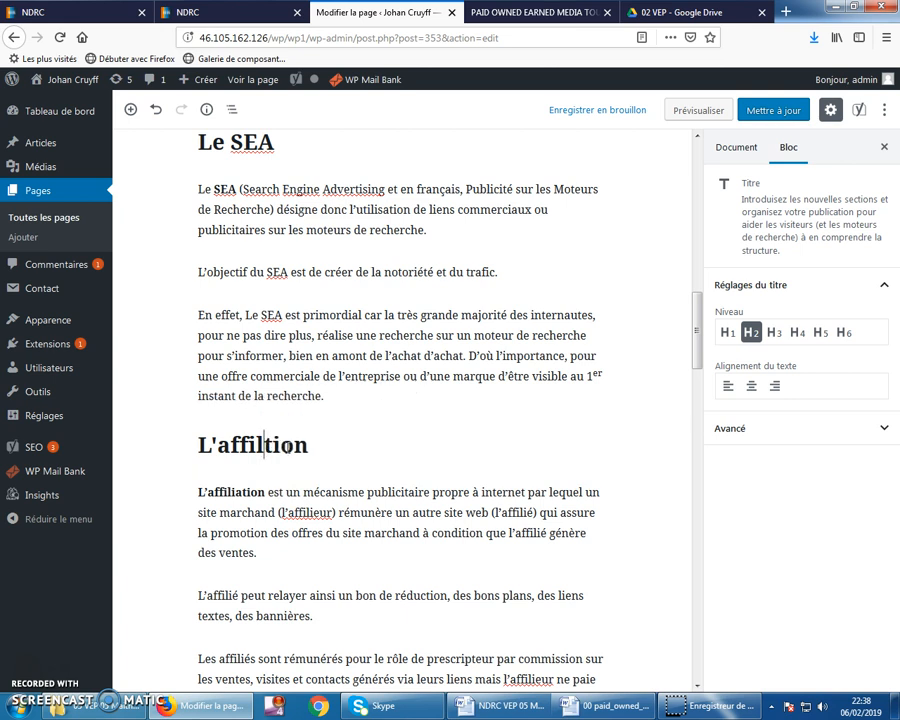
text(ia)
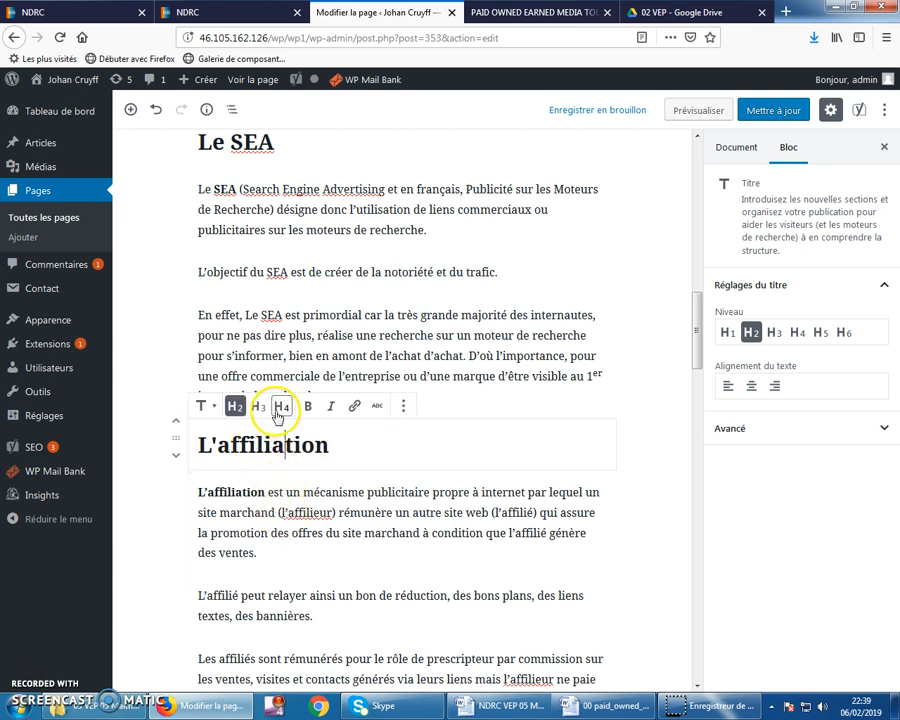
click(282, 406)
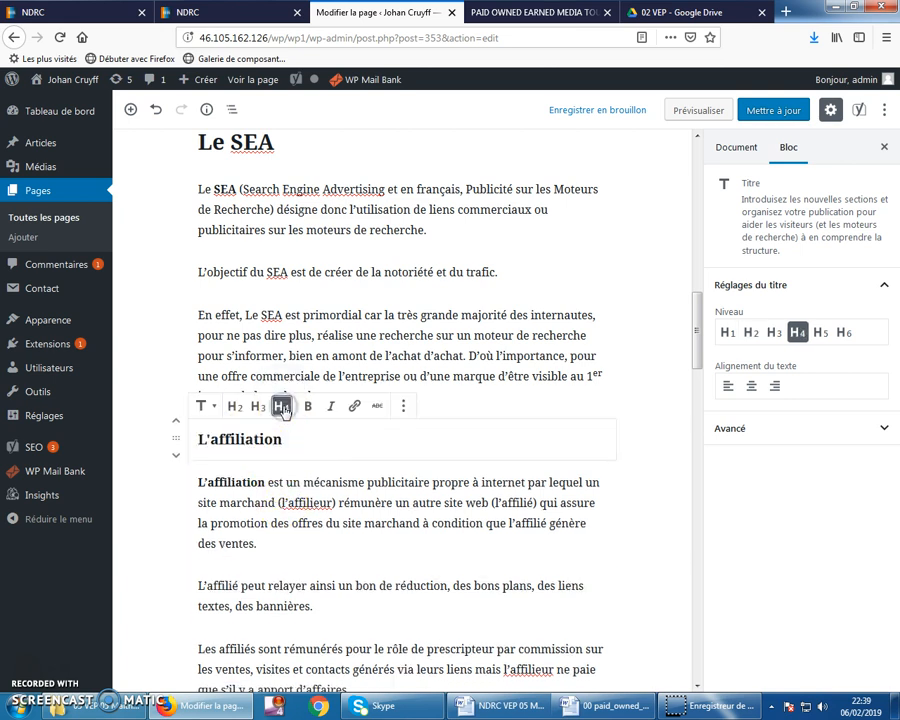
Set the "Le SEA" heading to level H3
scroll(245, 200, up, 3)
click(258, 290)
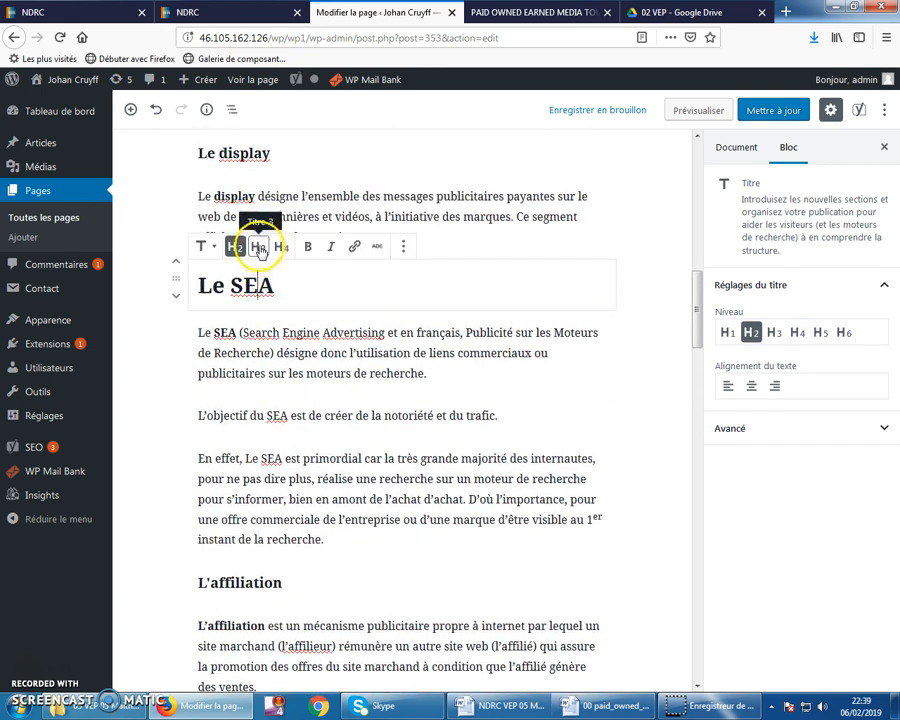
click(259, 248)
Compare the levels of the neighbouring headings and set "Le SEA" to level H4, matching "Le display" and "L'affiliation"
click(245, 568)
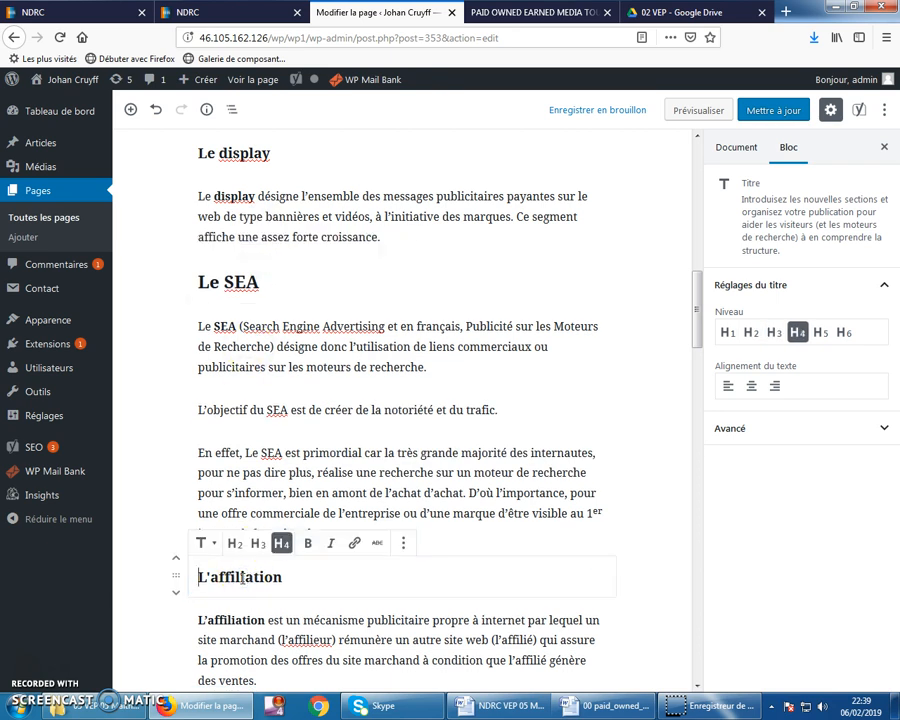
scroll(250, 555, up, 4)
click(266, 261)
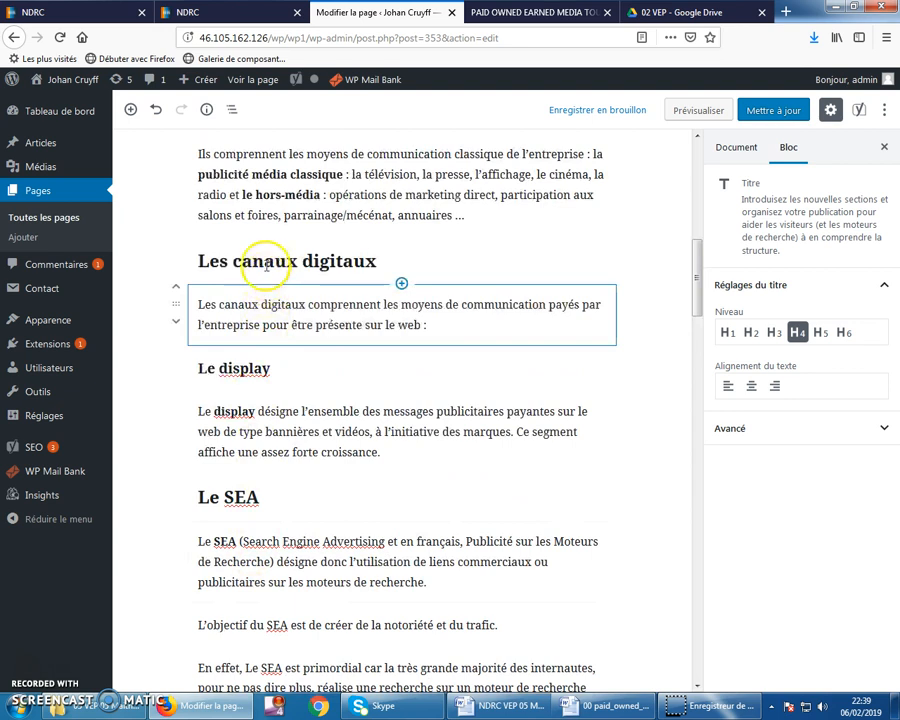
click(248, 368)
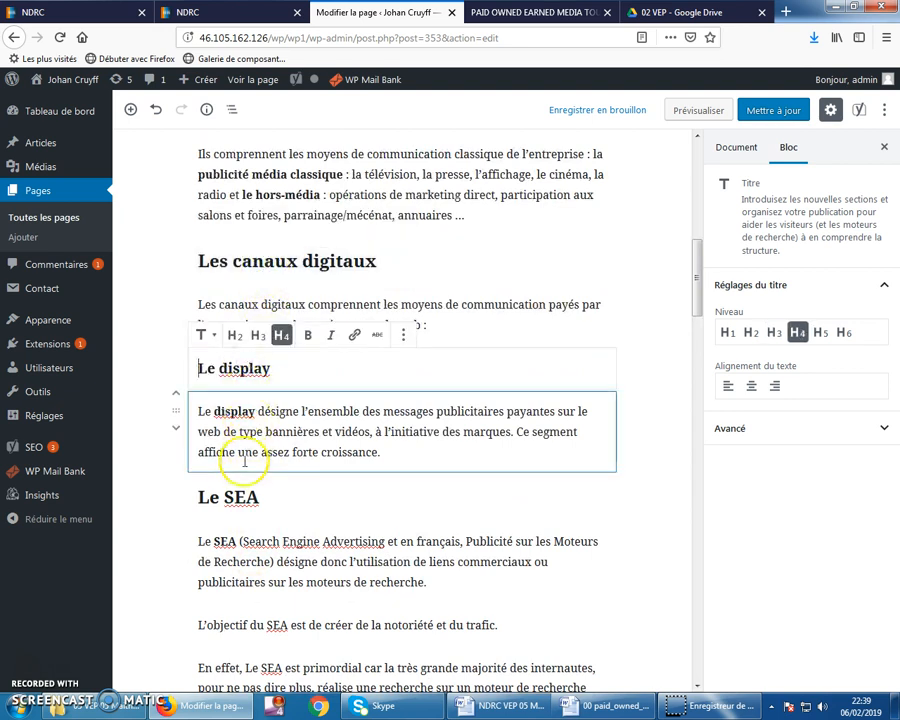
click(239, 492)
click(281, 461)
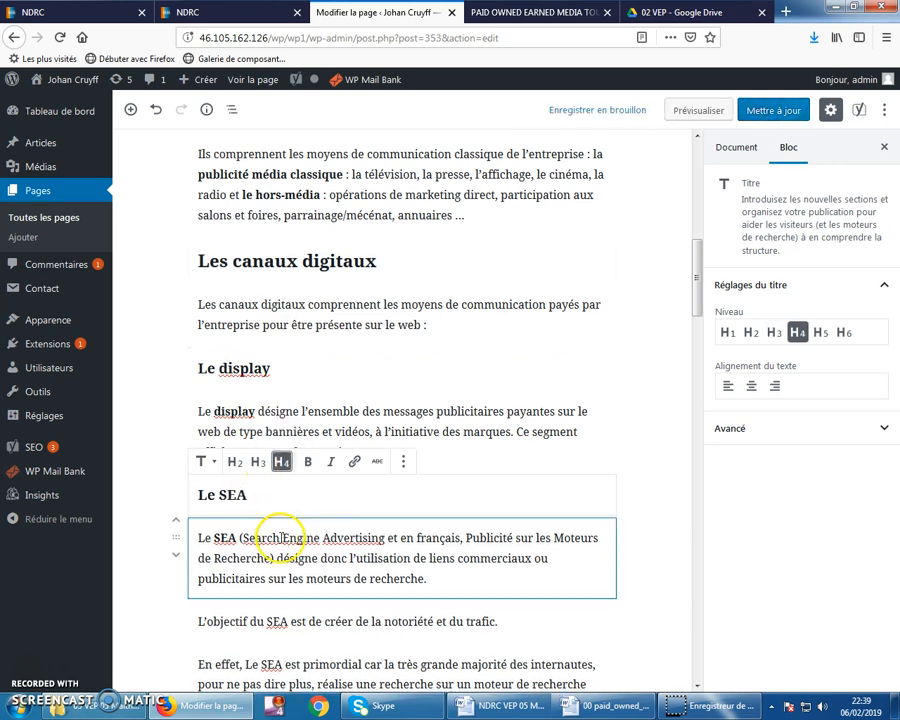
scroll(250, 550, down, 3)
click(240, 645)
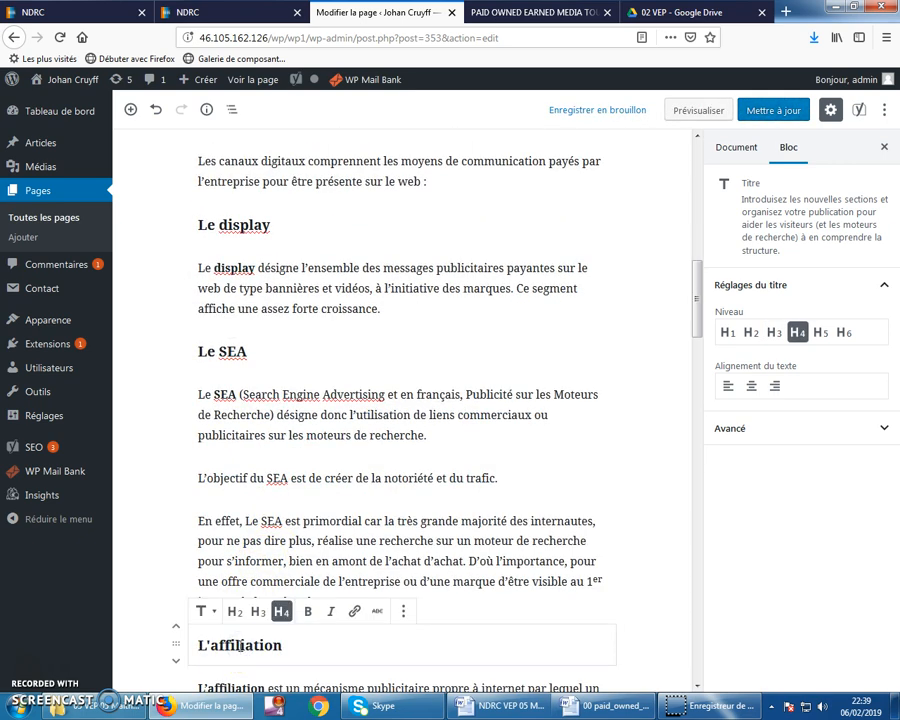
Check the heading hierarchy of the page in the document outline
scroll(237, 516, up, 7)
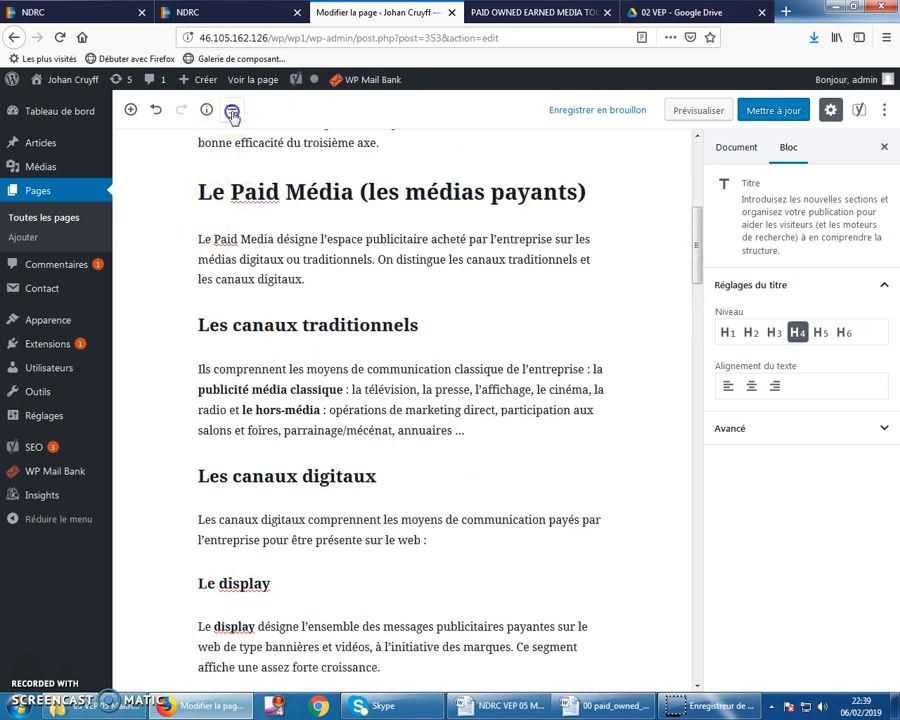
click(232, 112)
click(206, 111)
click(123, 268)
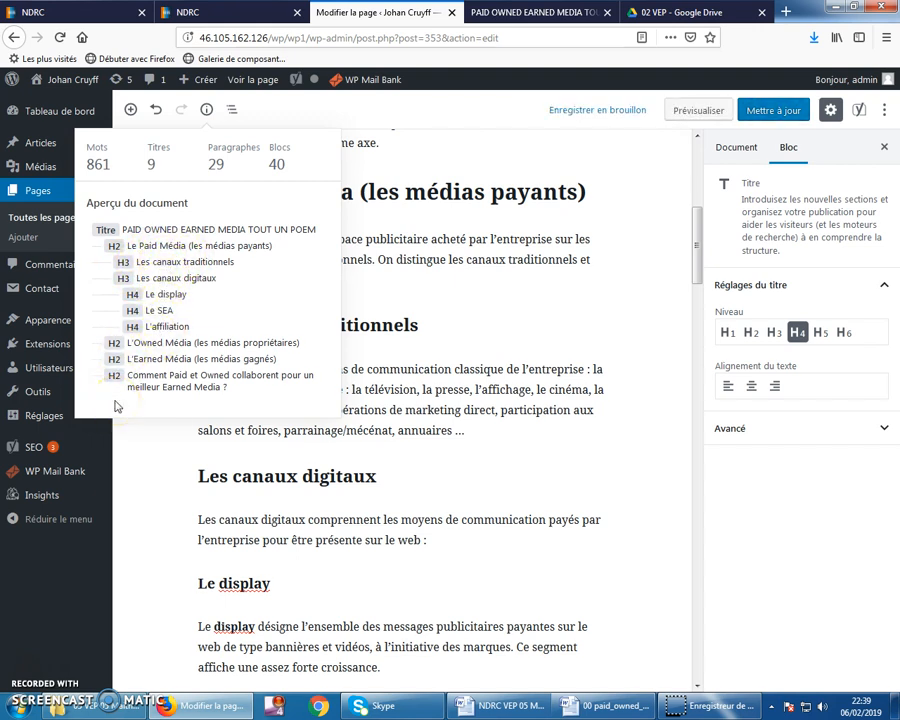
Update the page and reload its published version in the other browser tab
click(780, 110)
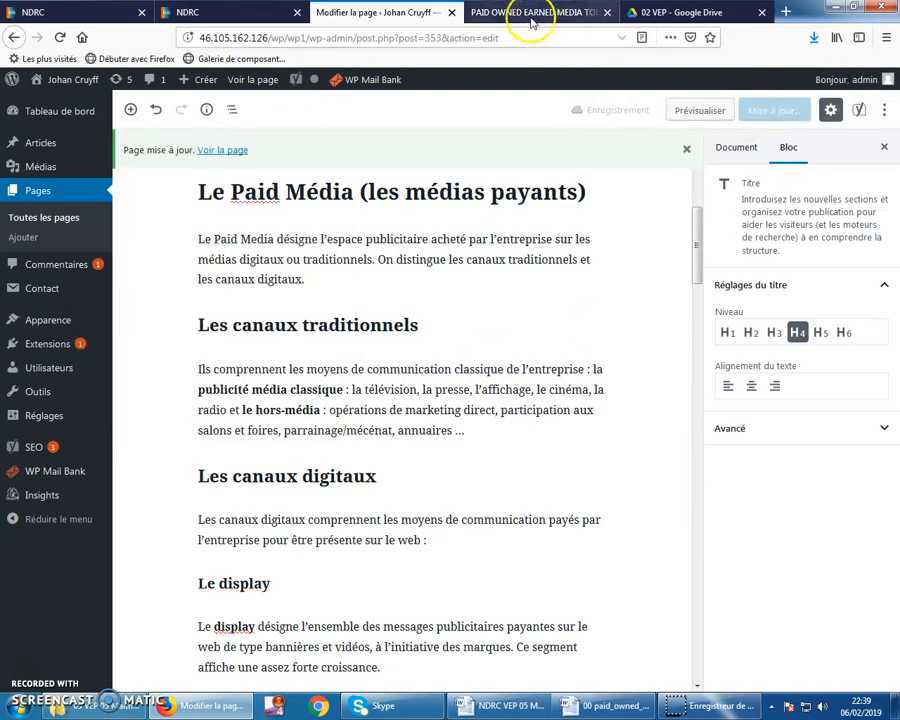
click(525, 13)
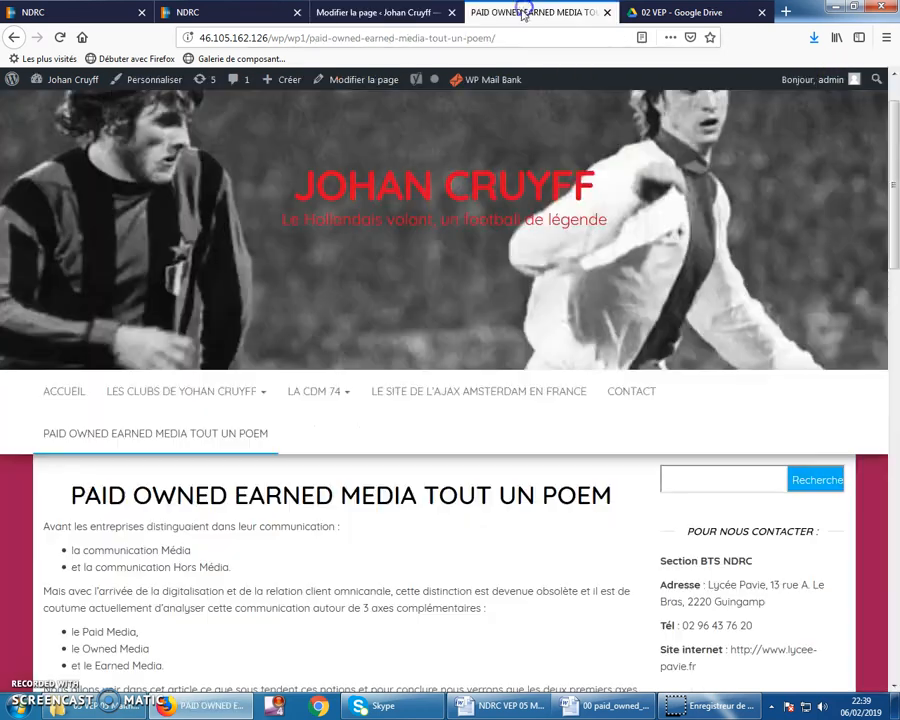
click(60, 37)
Examine the headings and paragraphs throughout the published page
scroll(198, 565, down, 2)
scroll(192, 520, down, 5)
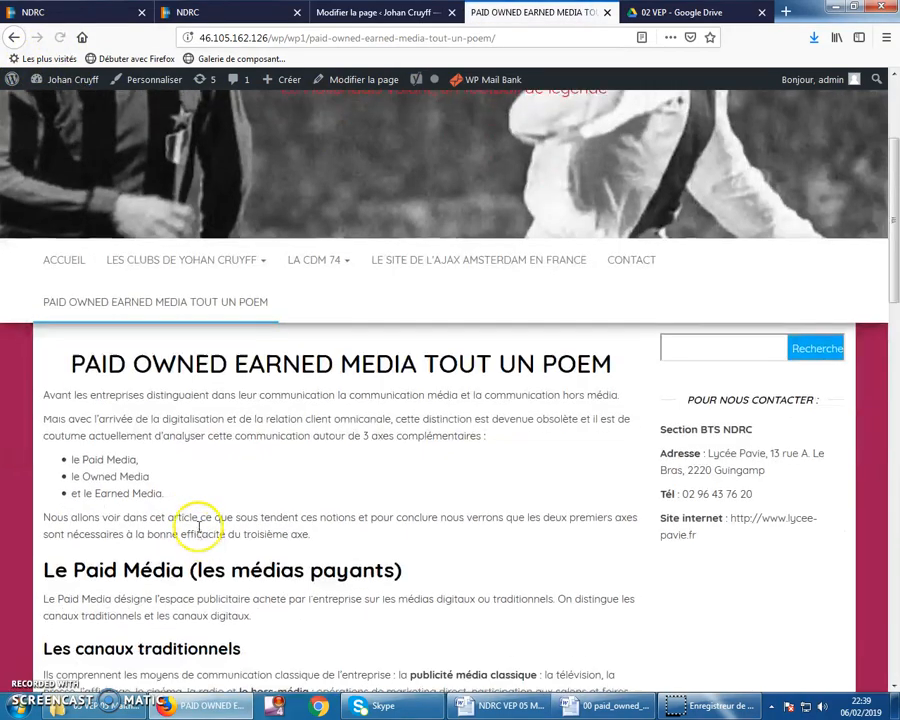
scroll(196, 514, down, 1)
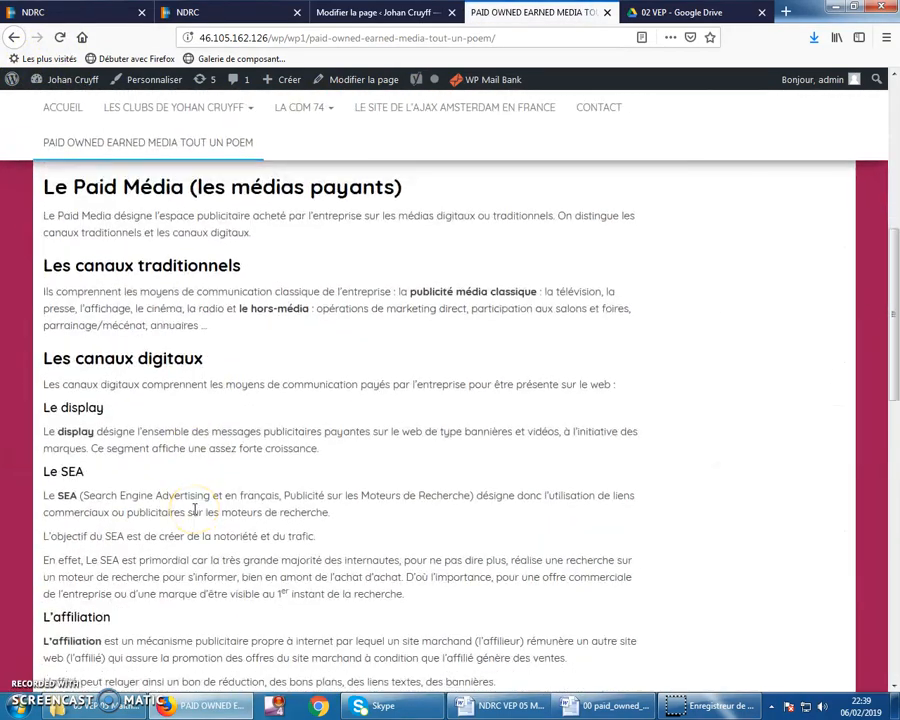
scroll(195, 510, down, 3)
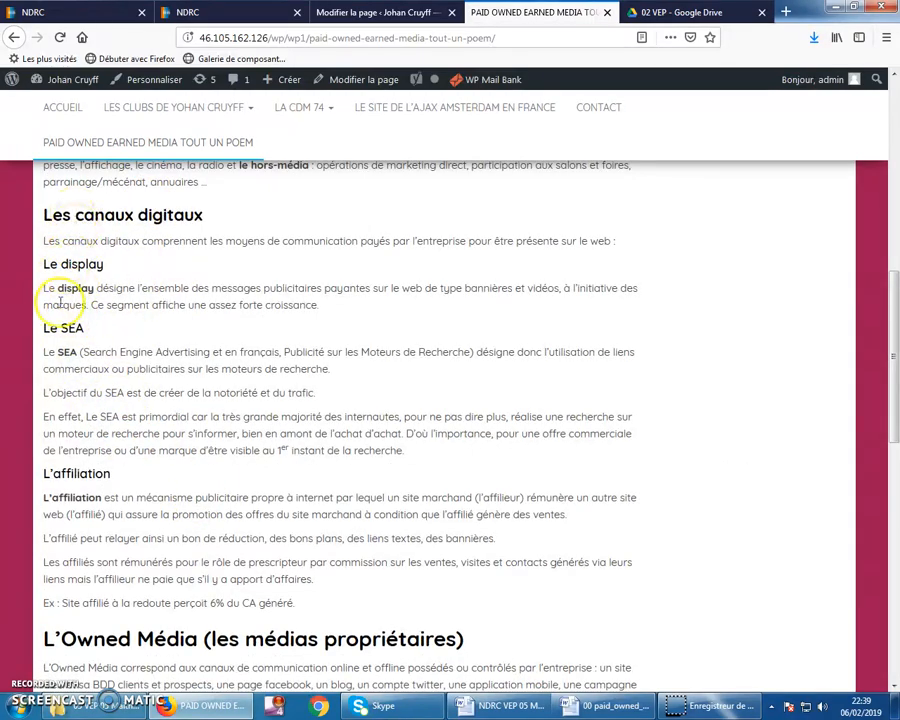
scroll(97, 443, down, 15)
scroll(100, 447, up, 14)
scroll(100, 447, up, 10)
Return to the page editor and give the opening paragraph "Avant les entreprises…" a red background and blue text
click(365, 12)
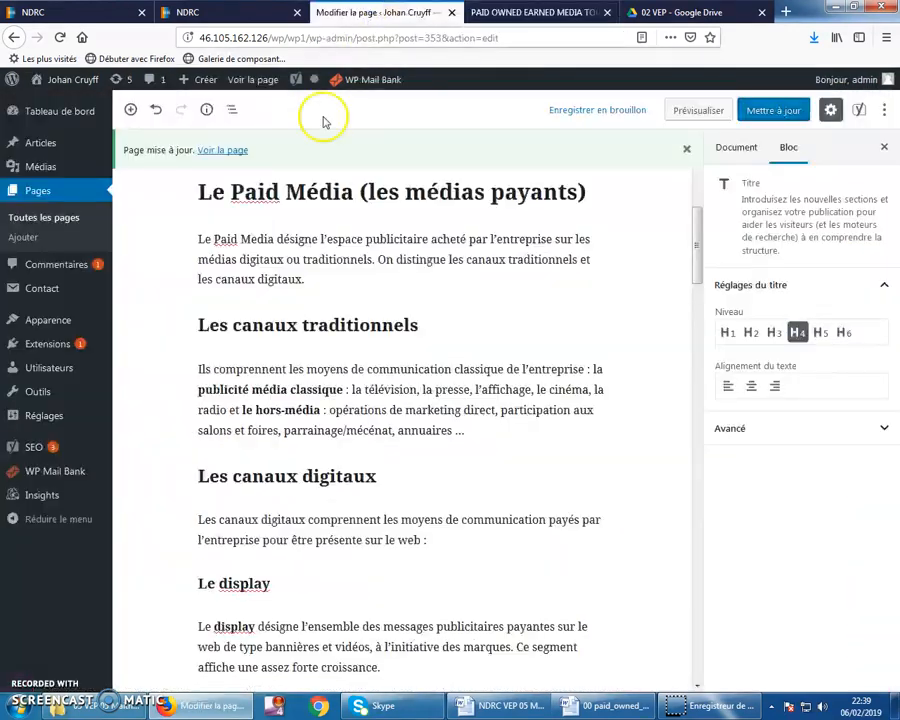
scroll(270, 387, up, 8)
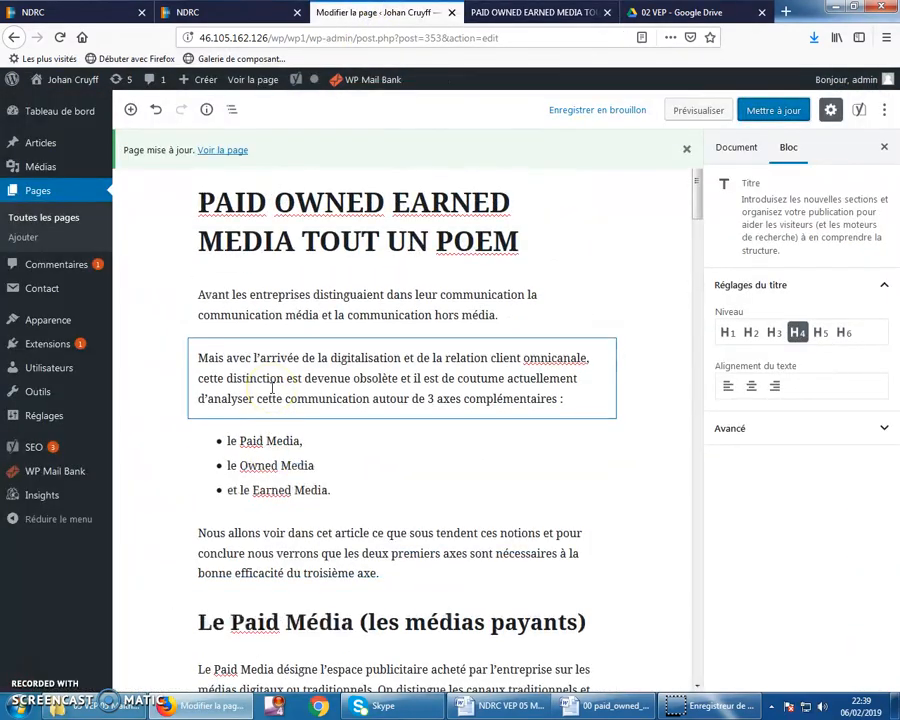
click(320, 310)
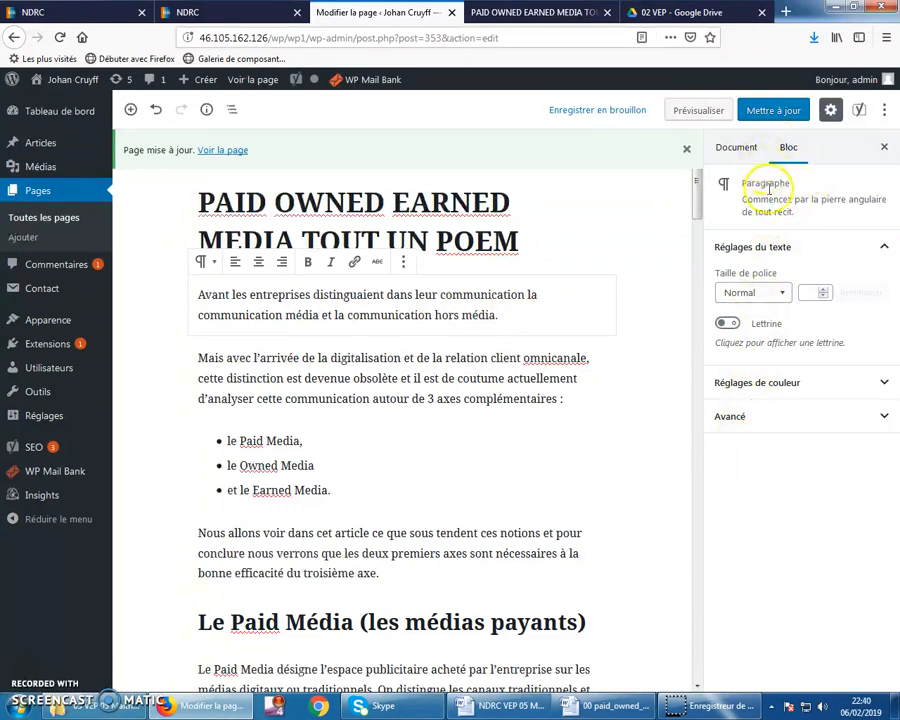
click(884, 384)
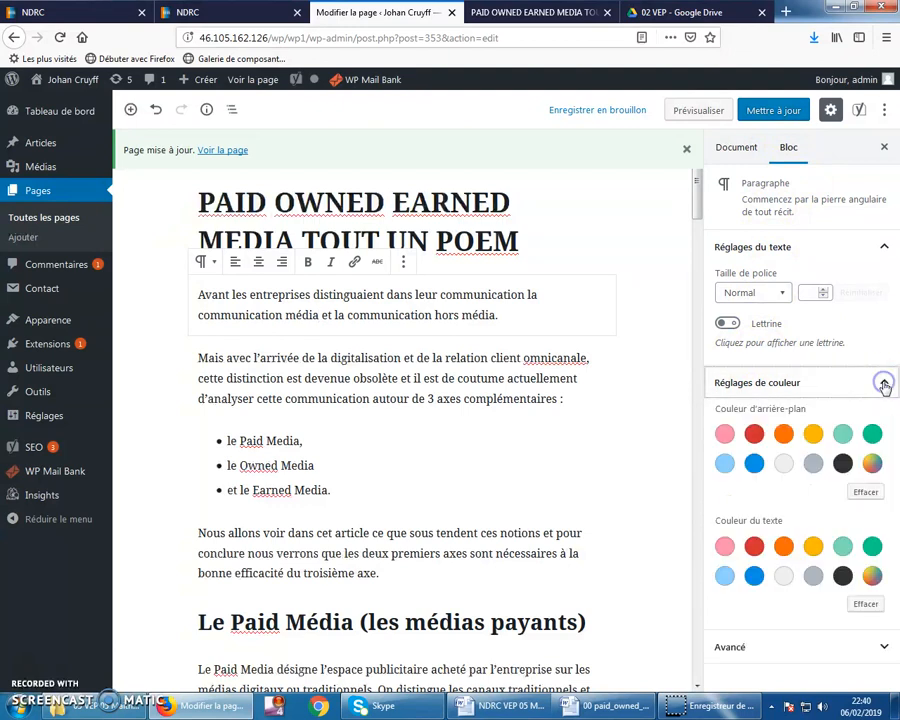
click(755, 437)
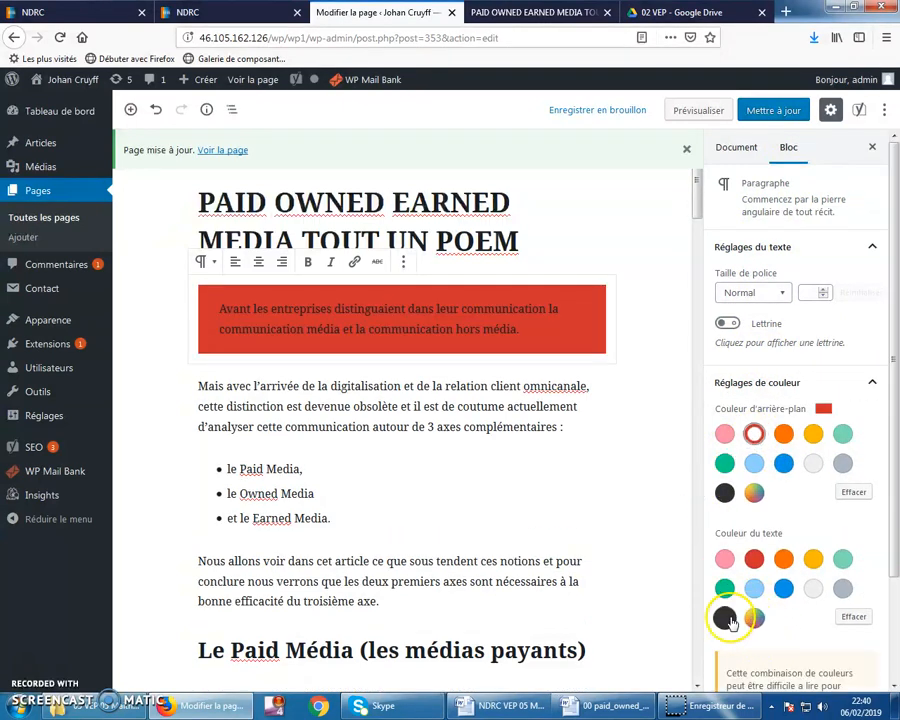
click(784, 591)
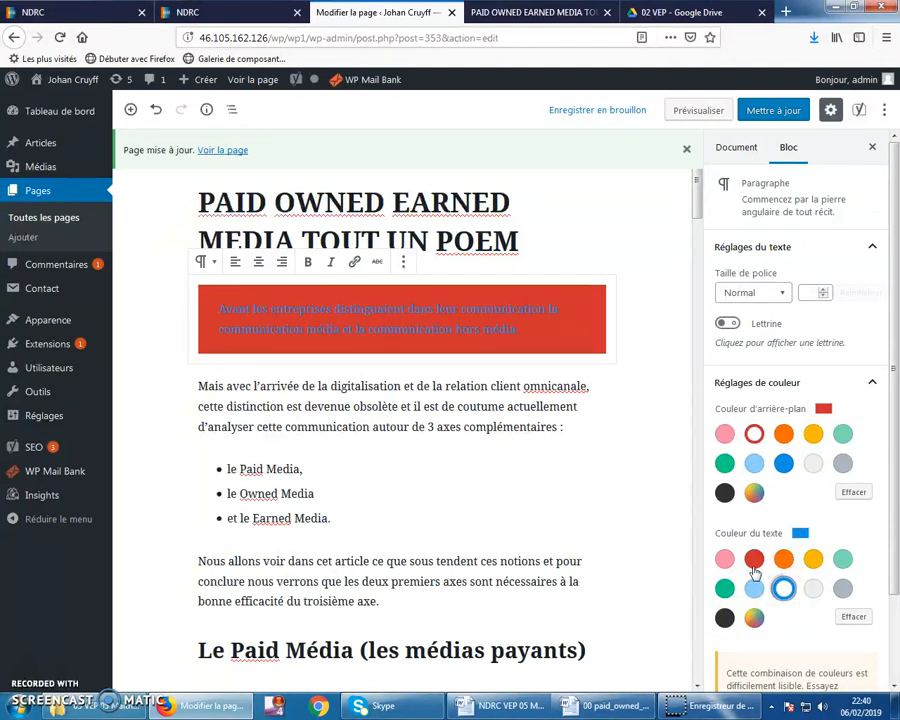
scroll(728, 604, down, 2)
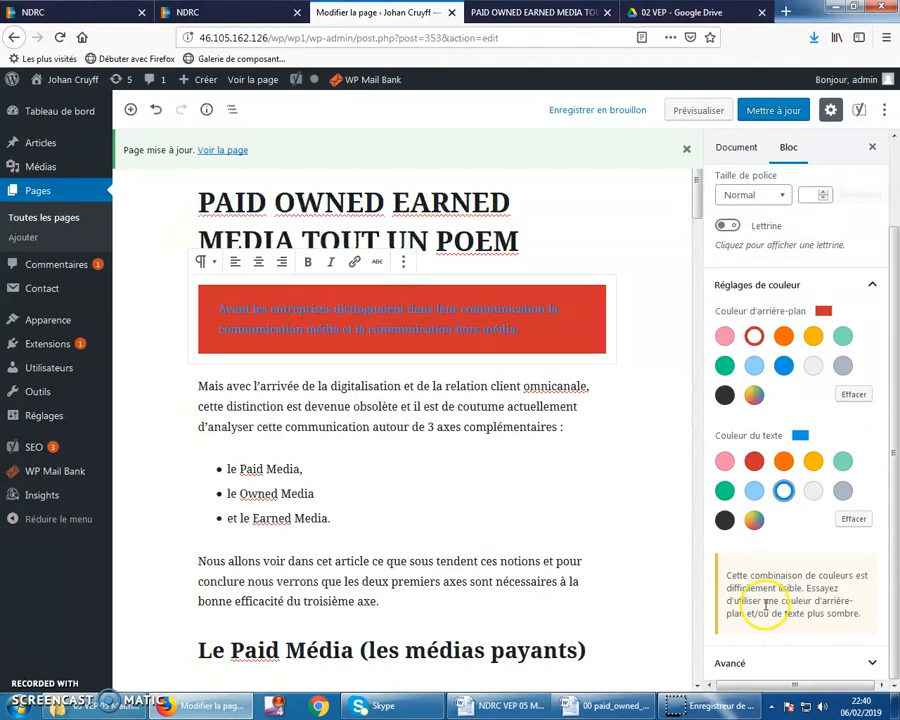
scroll(755, 440, up, 2)
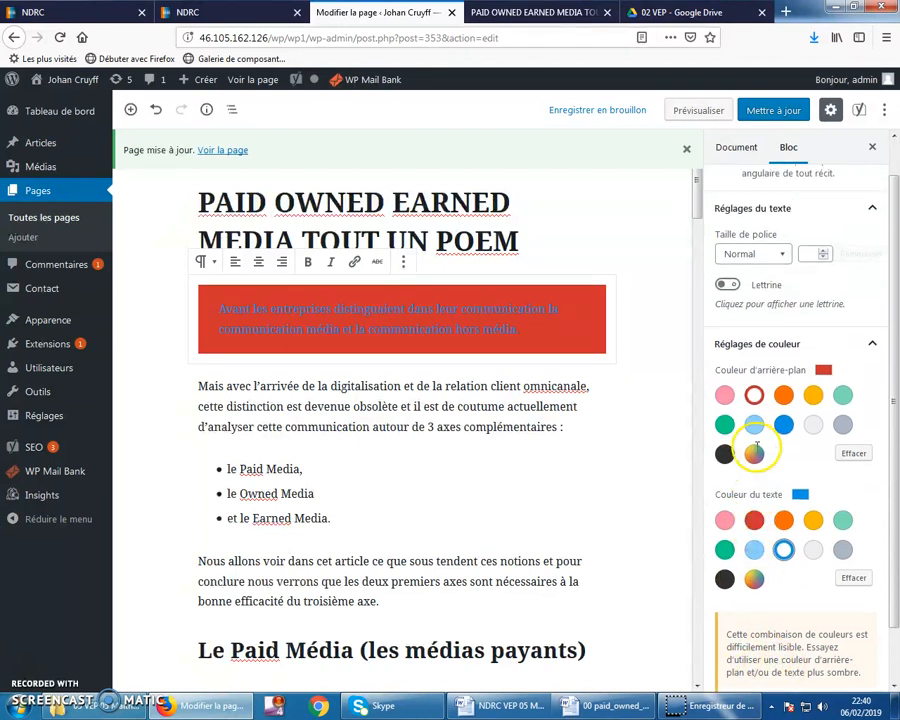
Turn on the drop cap (Lettrine) for the opening paragraph and set its font size to Moyen
click(731, 324)
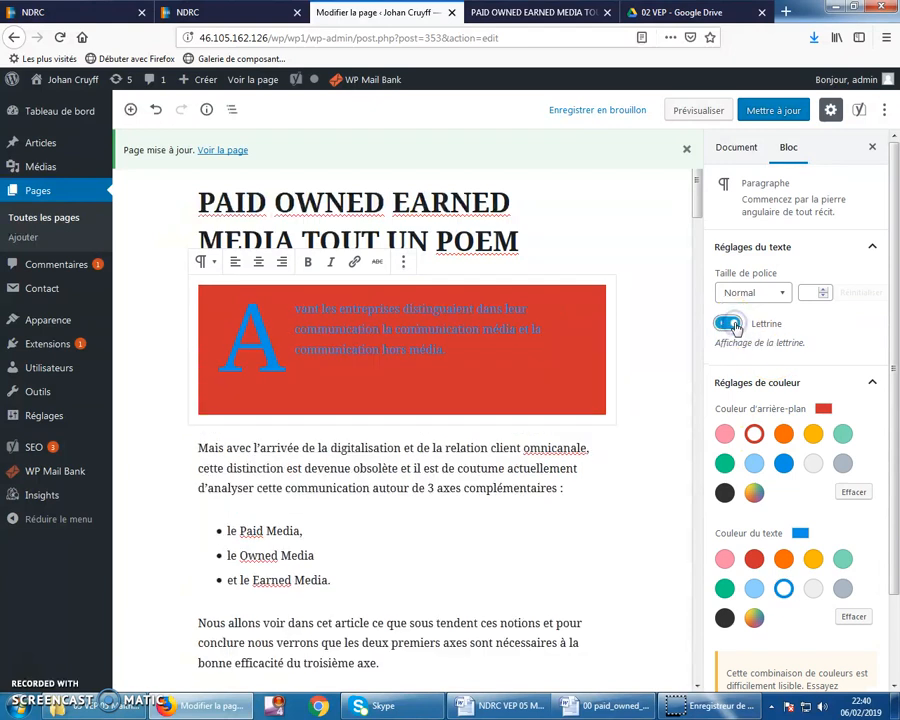
click(783, 291)
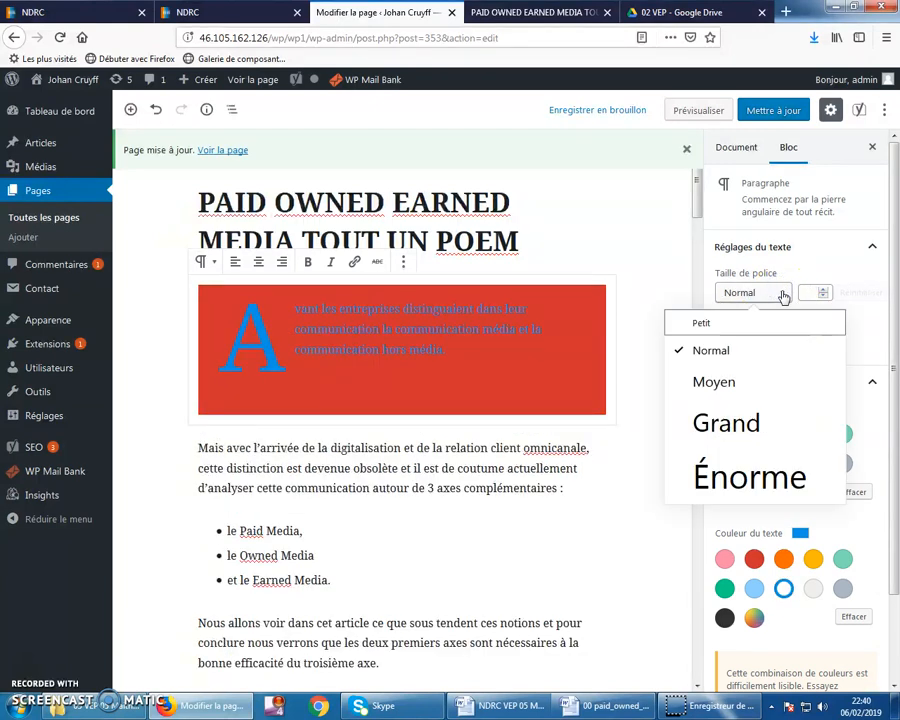
click(711, 383)
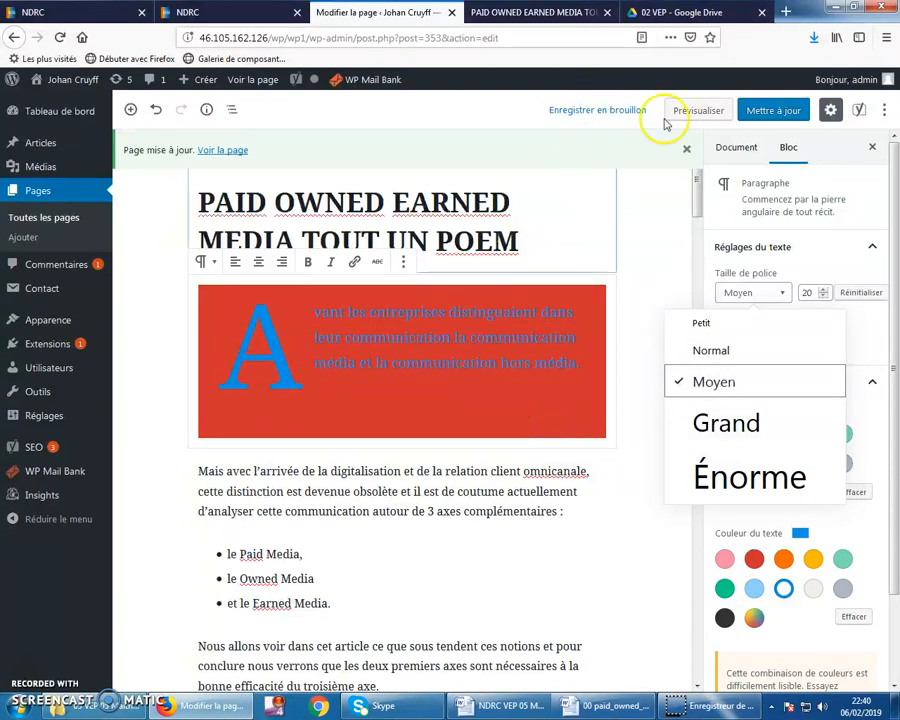
Update the page and reload its published version to view the restyled opening paragraph
click(765, 112)
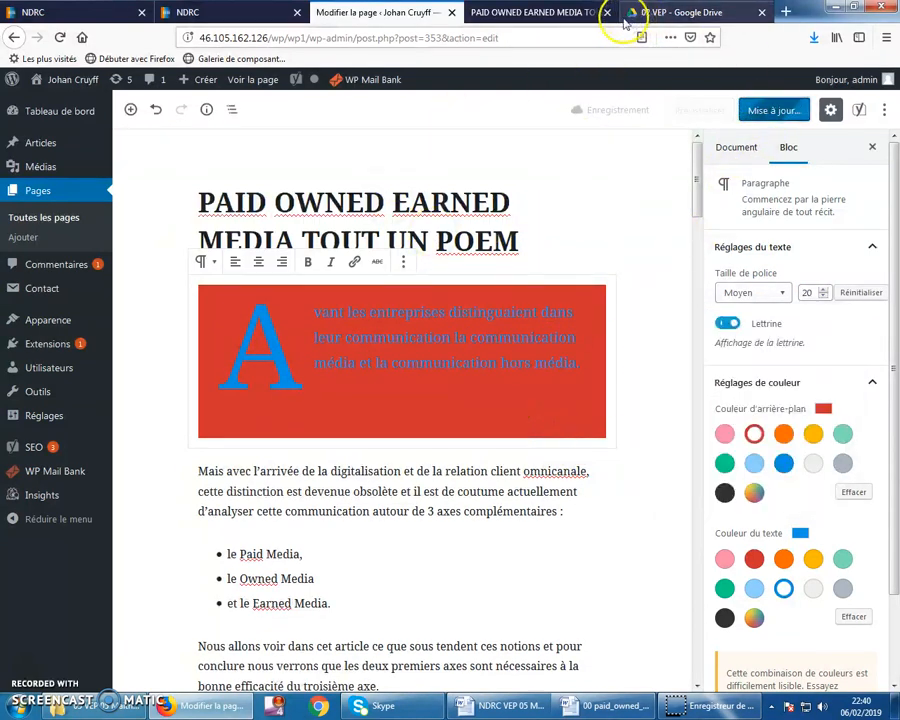
click(545, 14)
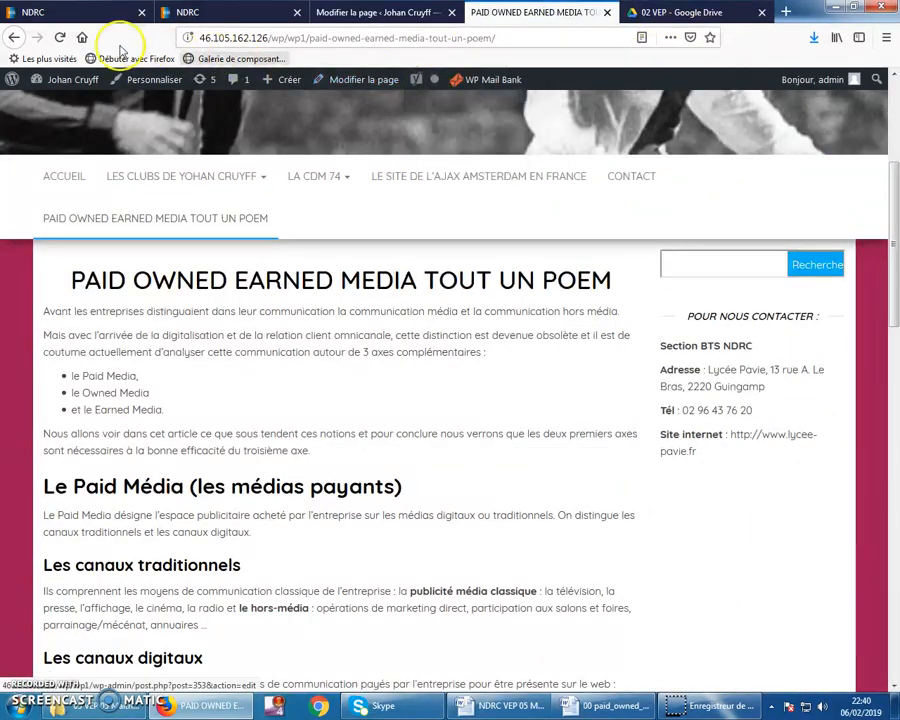
click(60, 38)
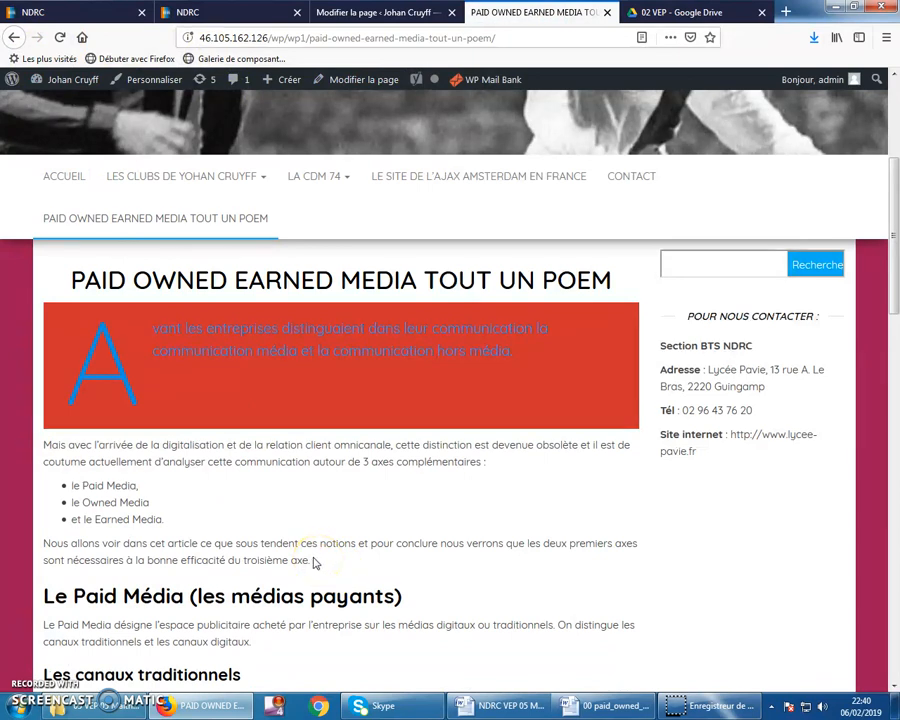
Return to the page editor and remove the drop cap, red background and blue text colour from the opening paragraph
click(380, 13)
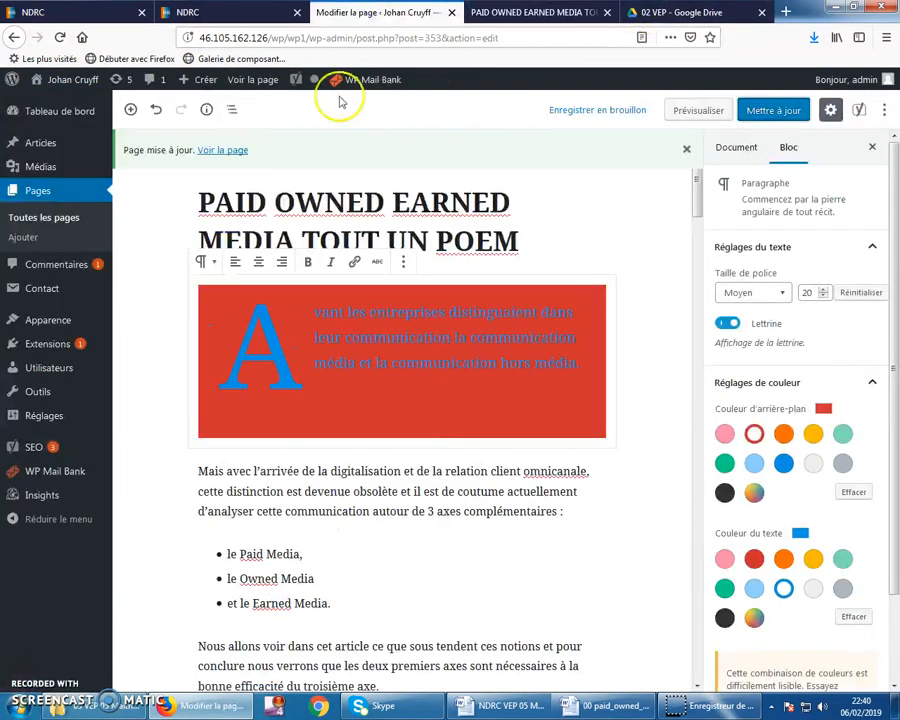
click(727, 326)
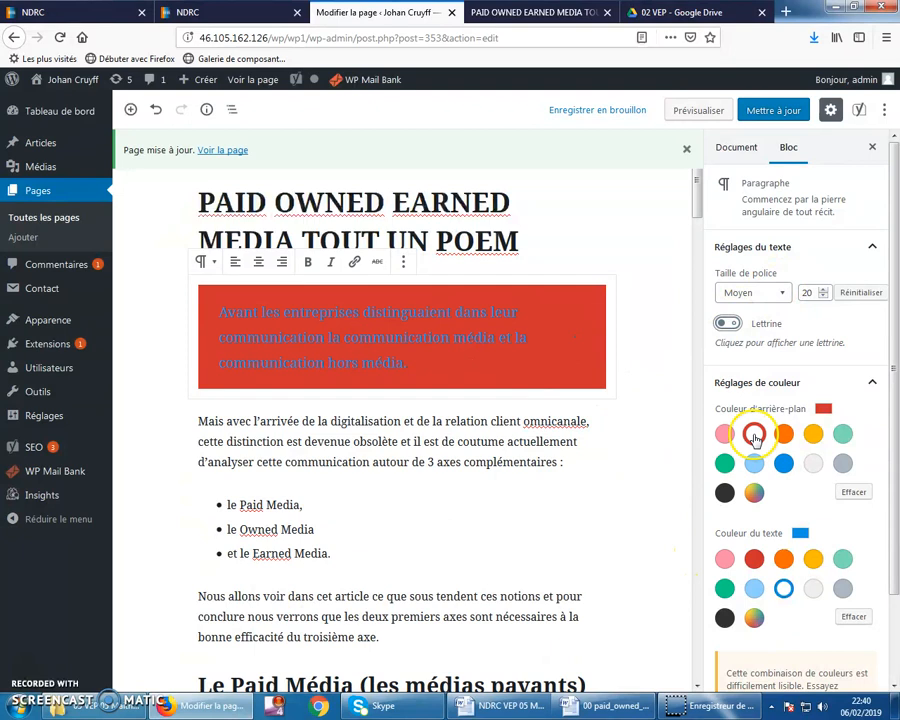
click(754, 437)
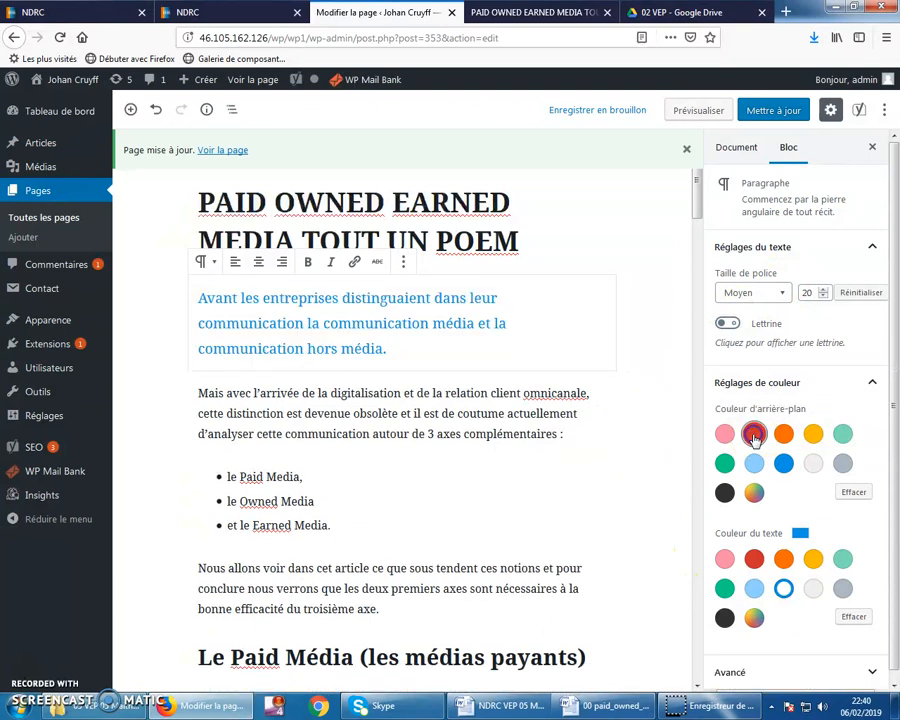
click(782, 591)
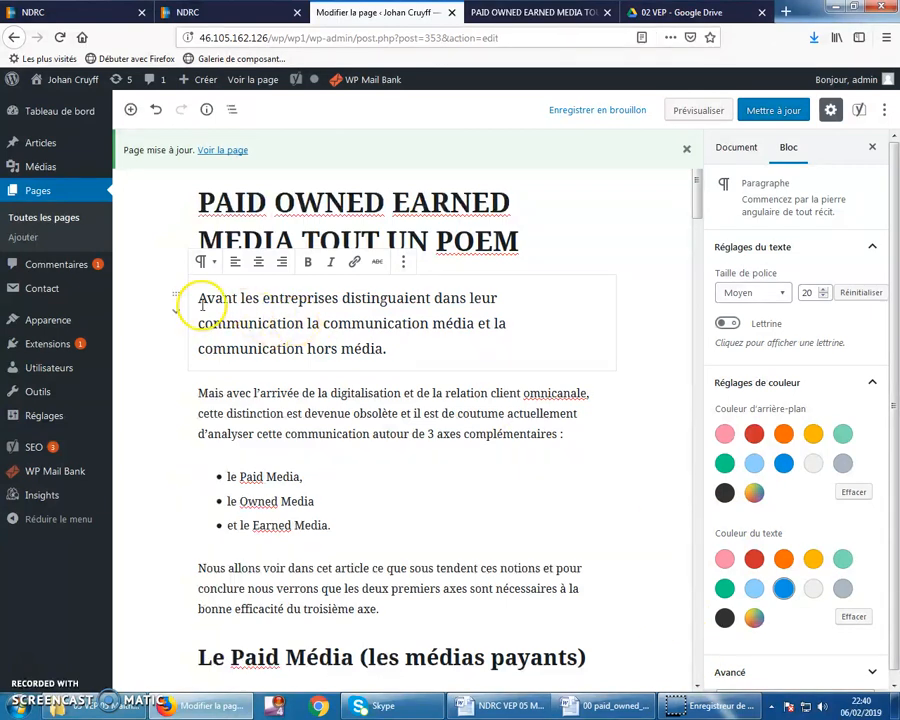
Make the whole opening paragraph "Avant les entreprises…" bold and italic
drag(385, 347, 385, 348)
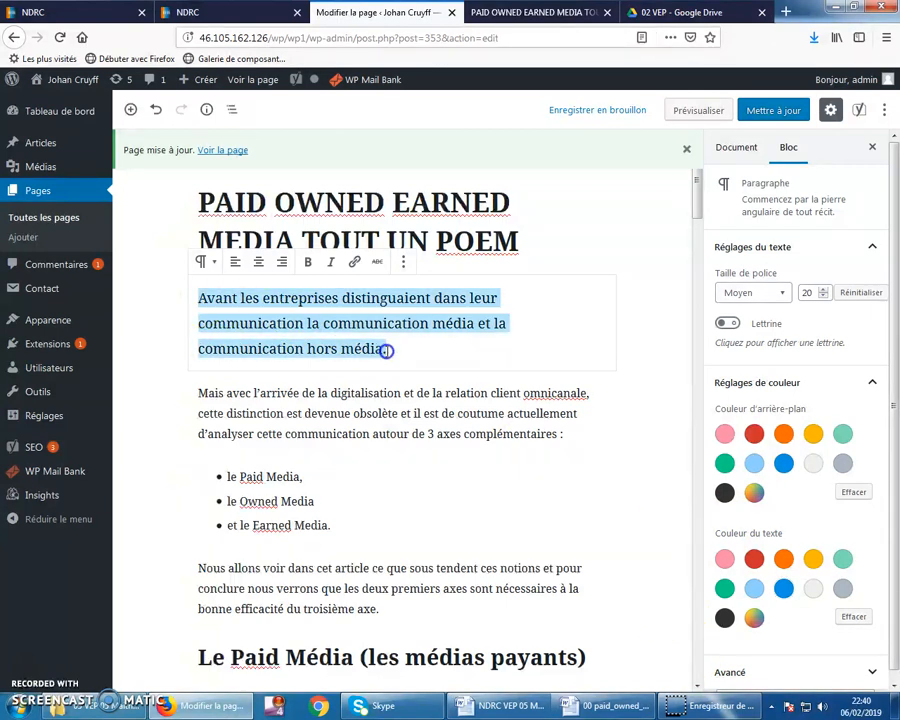
click(308, 262)
click(331, 262)
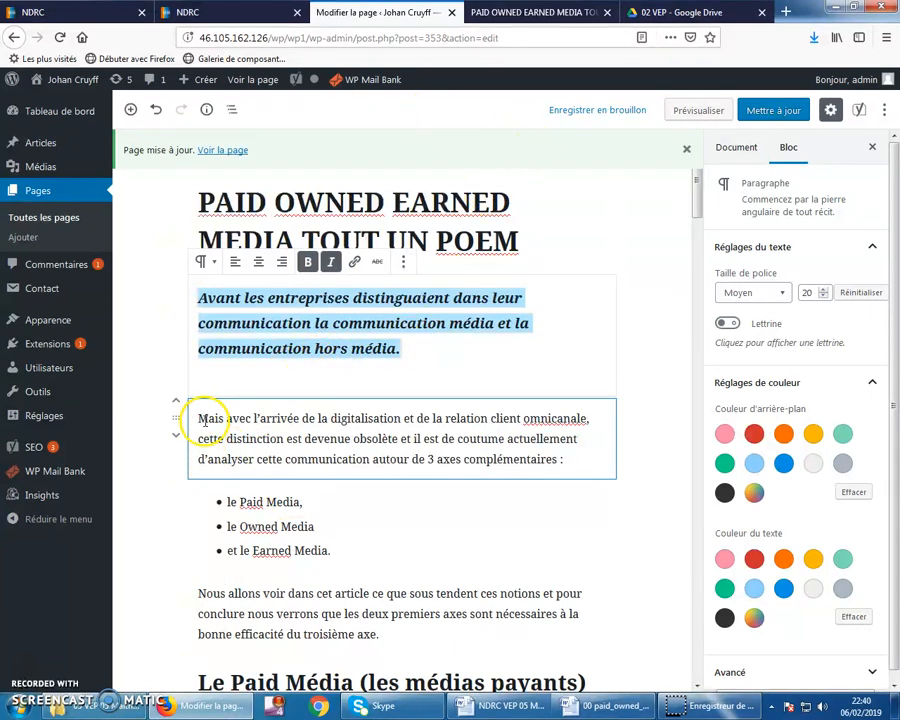
Make the second paragraph "Mais avec l'arrivée de la digitalisation…" bold and italic, with font size Moyen
drag(197, 419, 518, 457)
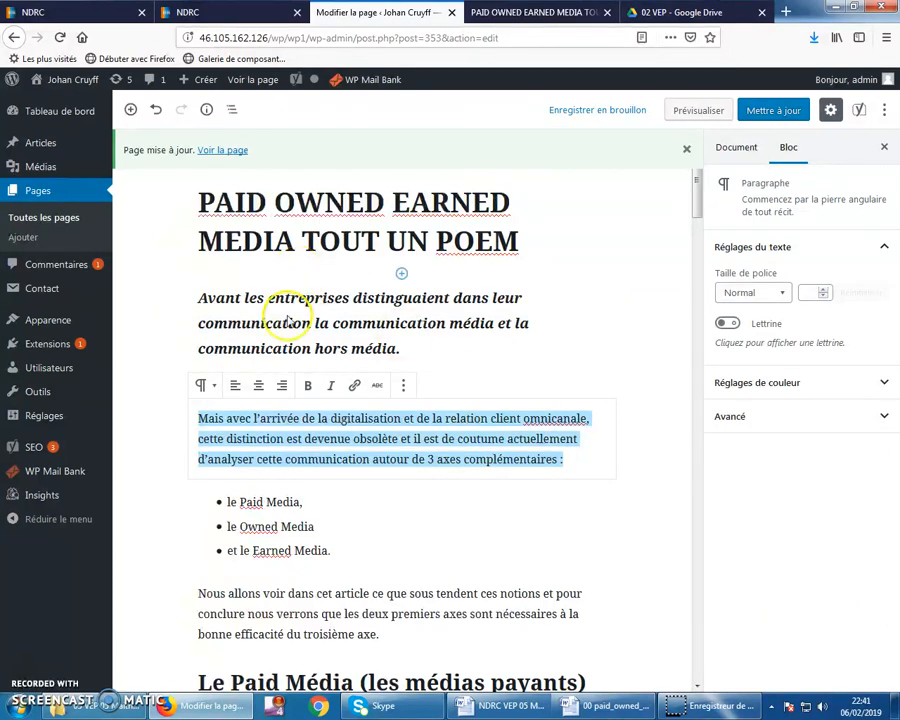
click(308, 385)
click(331, 385)
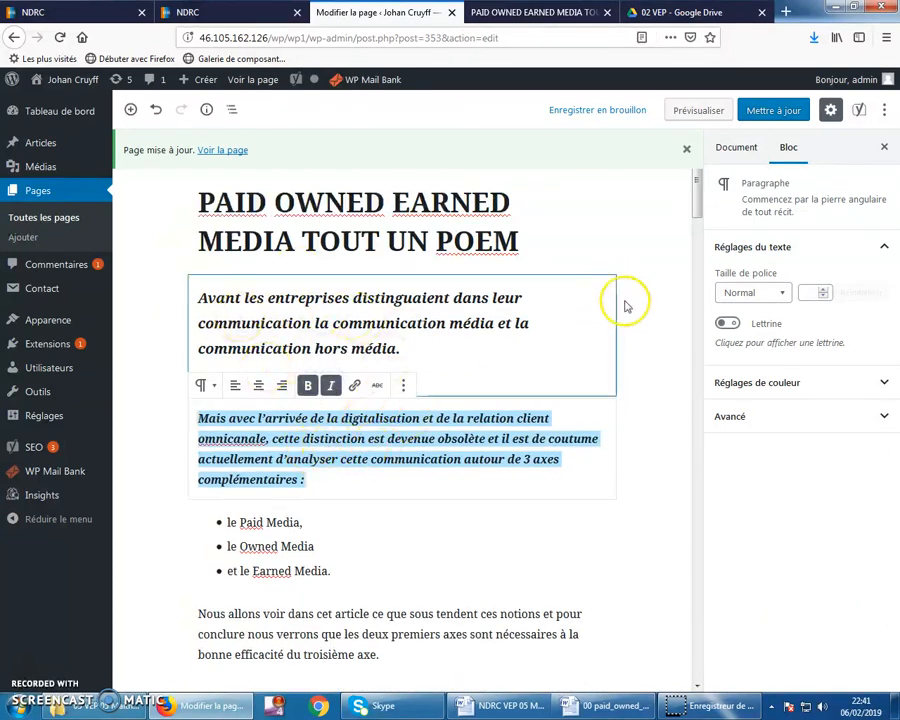
click(779, 294)
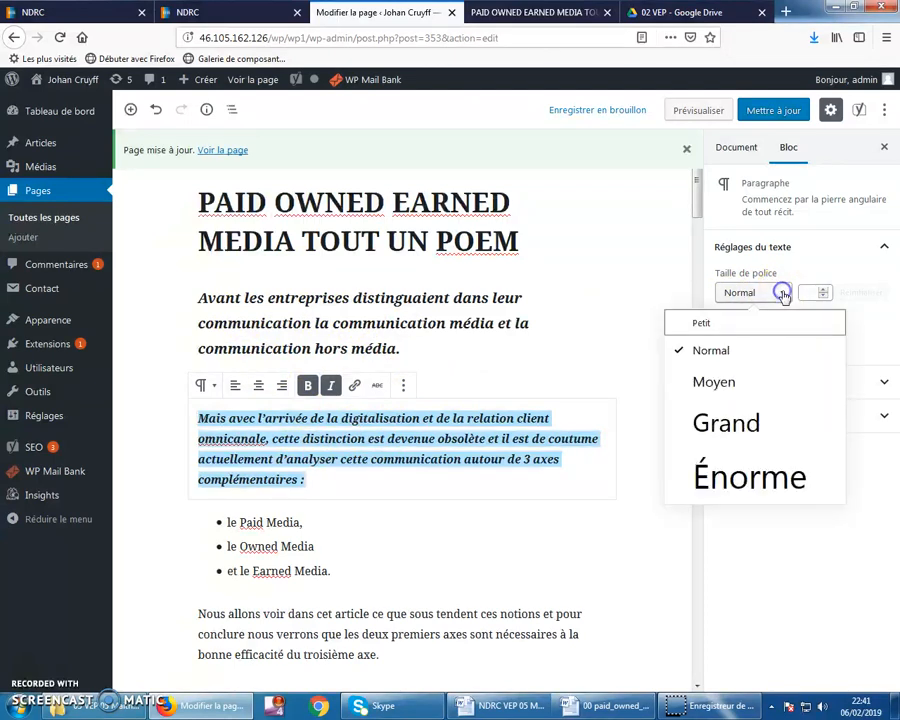
click(712, 354)
click(713, 382)
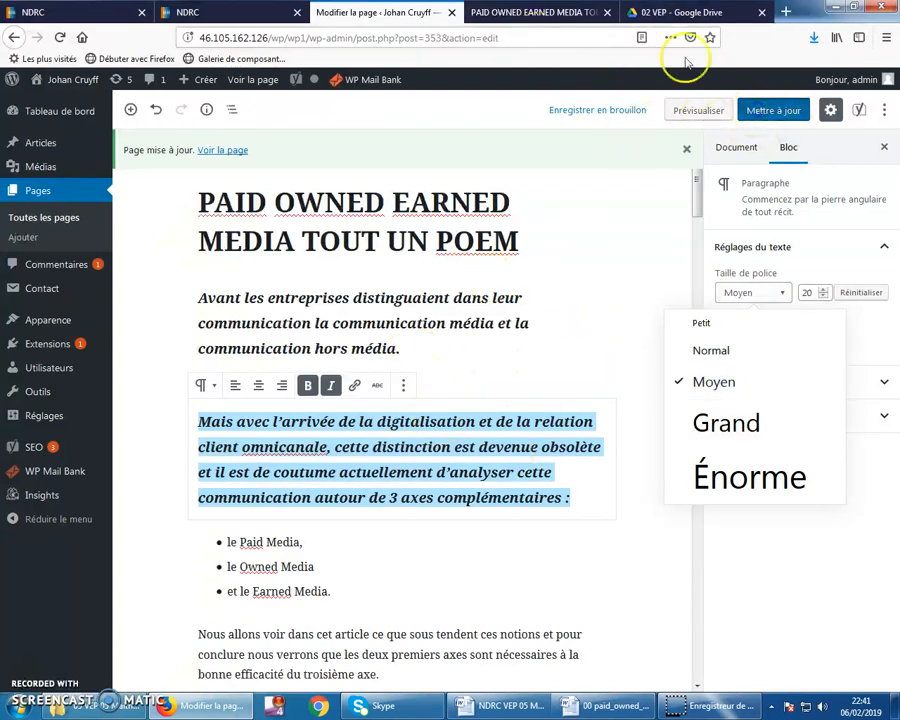
Update the page and reload its published version to check the two bold italic introductory paragraphs
click(518, 14)
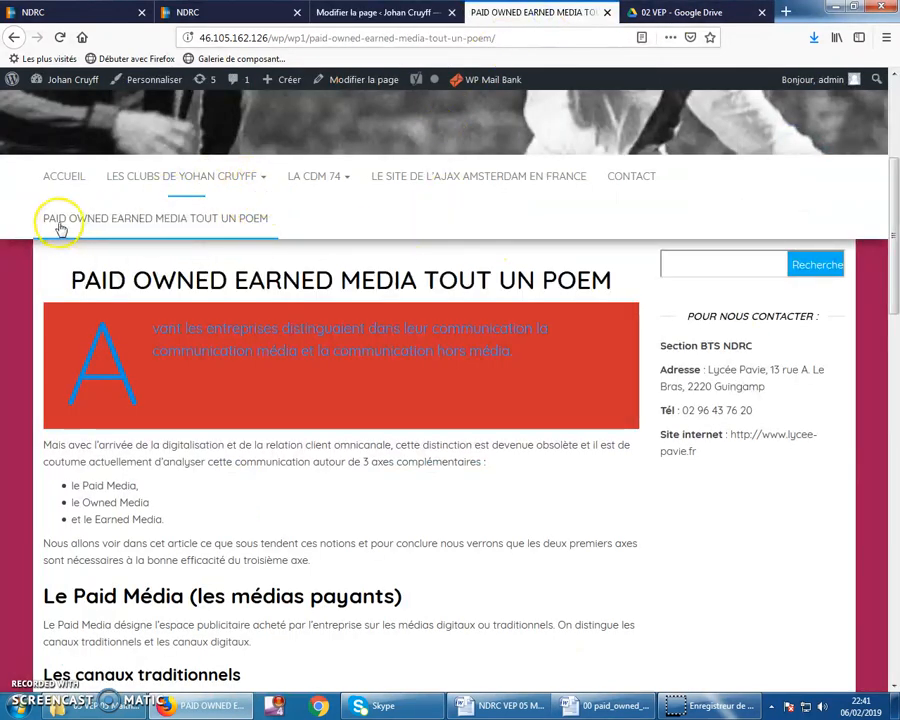
click(60, 37)
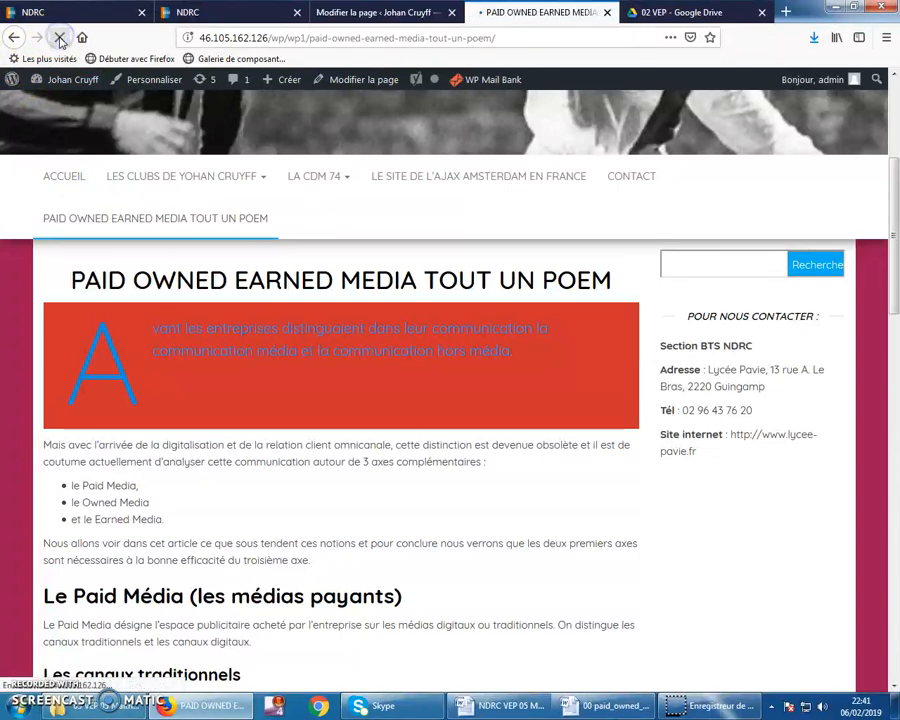
mouse_move(86, 85)
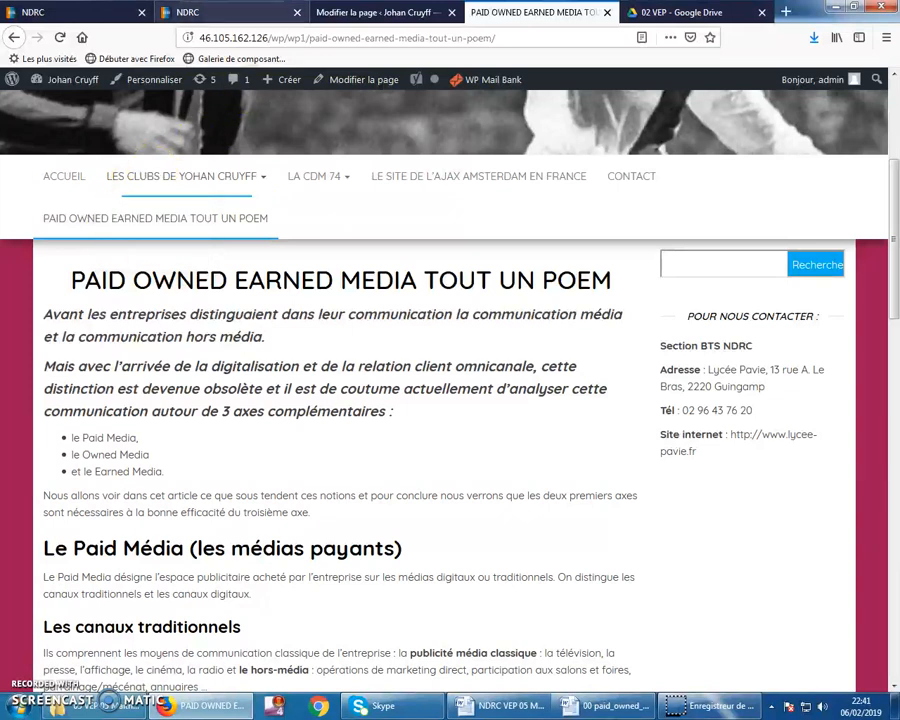
Return to the page editor, dismiss the update notice and open the media library
click(400, 12)
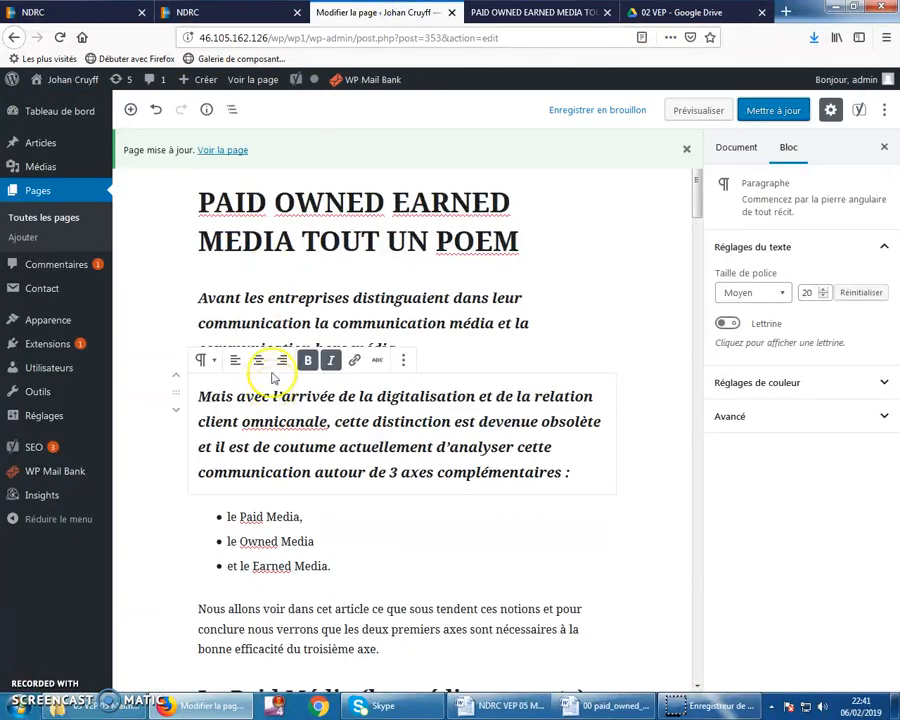
click(686, 149)
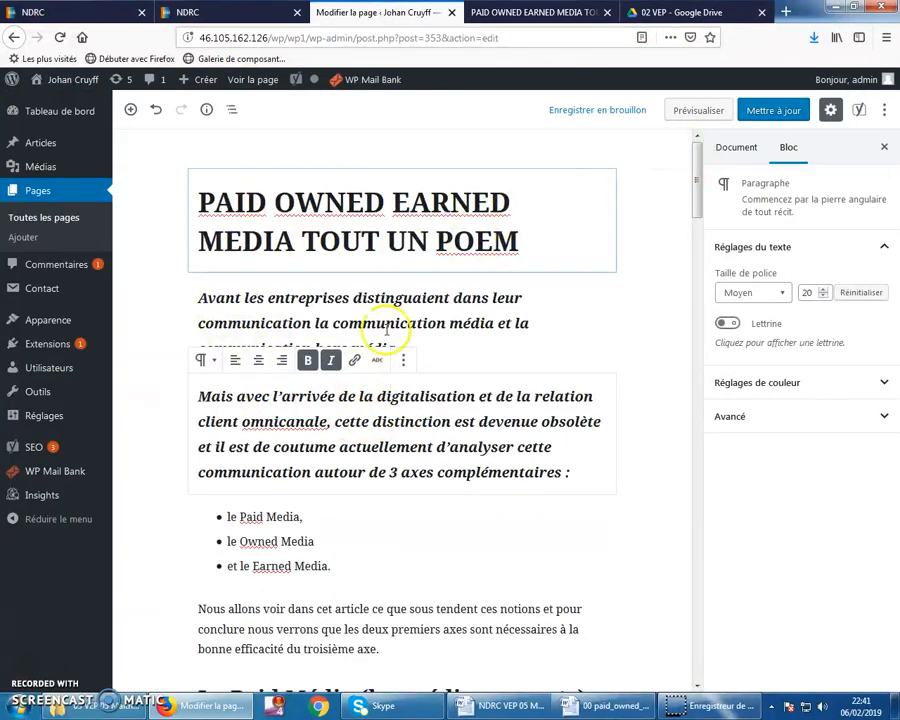
click(56, 171)
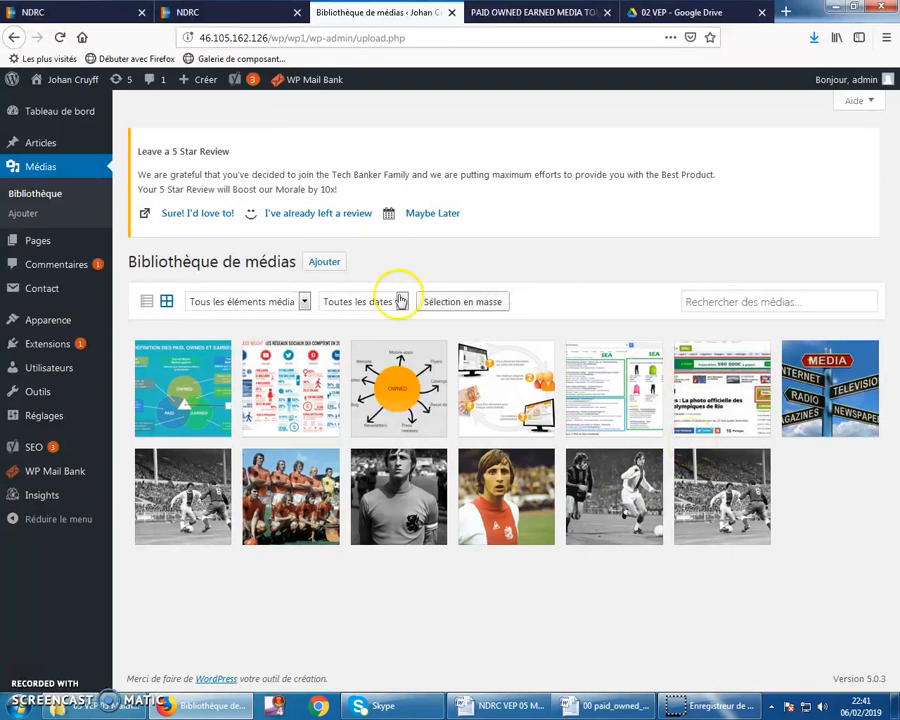
mouse_move(65, 356)
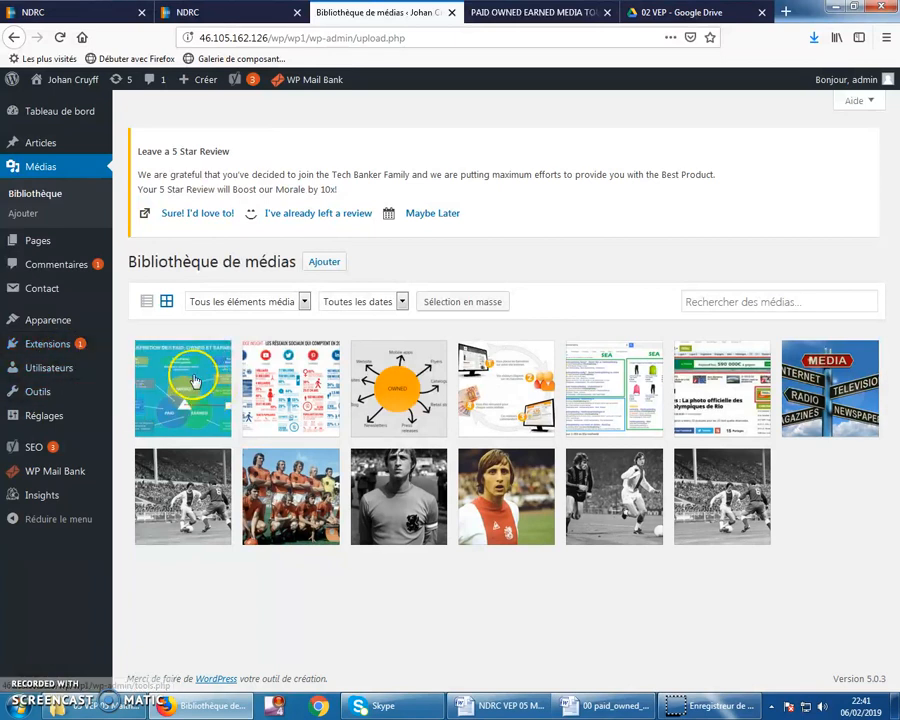
click(727, 302)
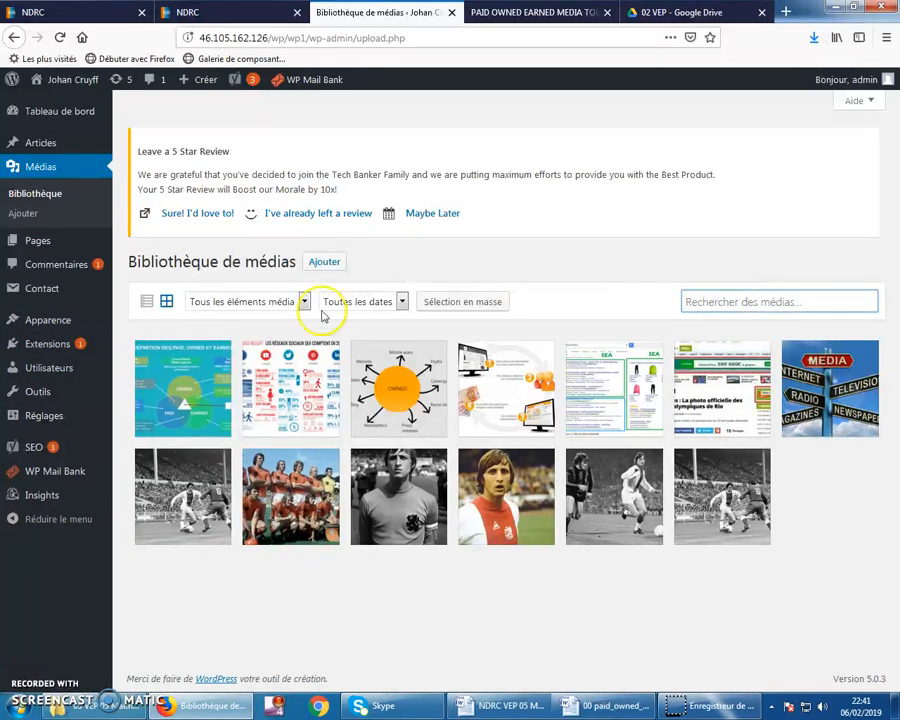
Upload the image "00 POEM infographie" from the folder "01 RCDD VEP 05 Texte et photos" to the media library
click(316, 263)
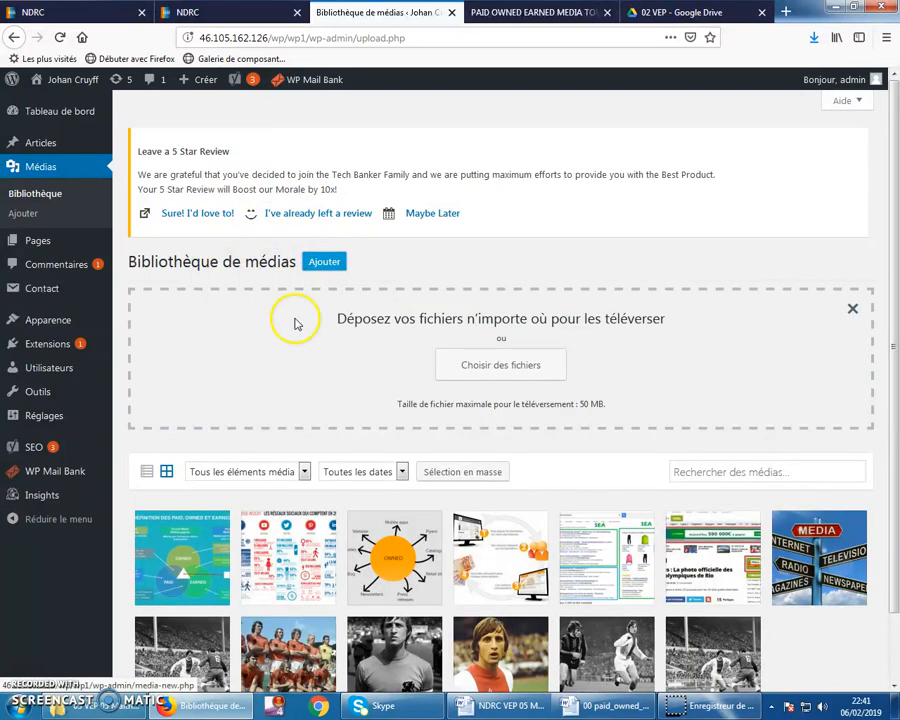
click(468, 364)
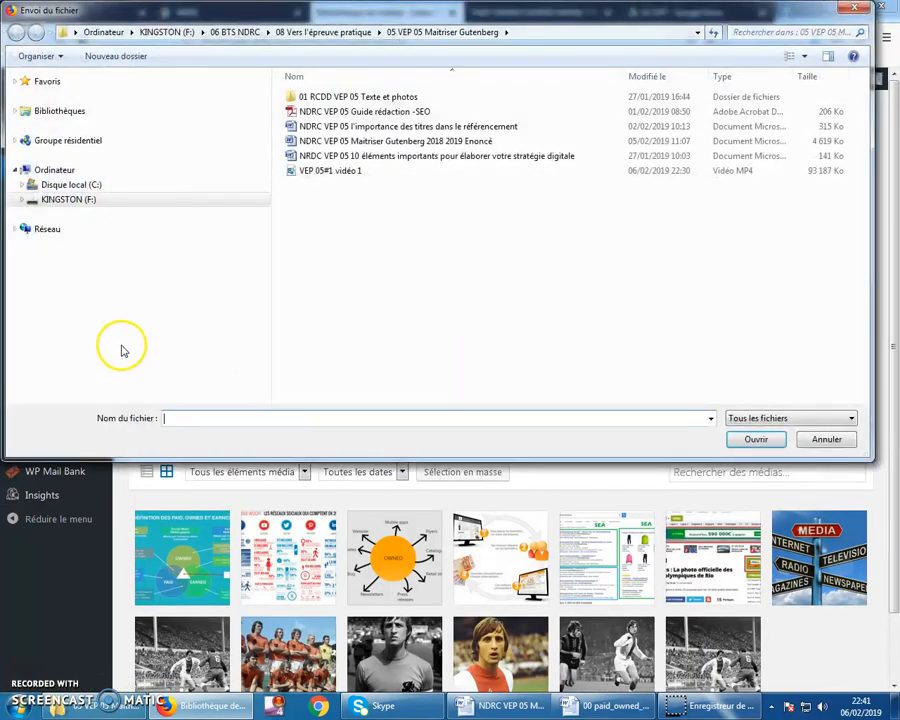
click(22, 199)
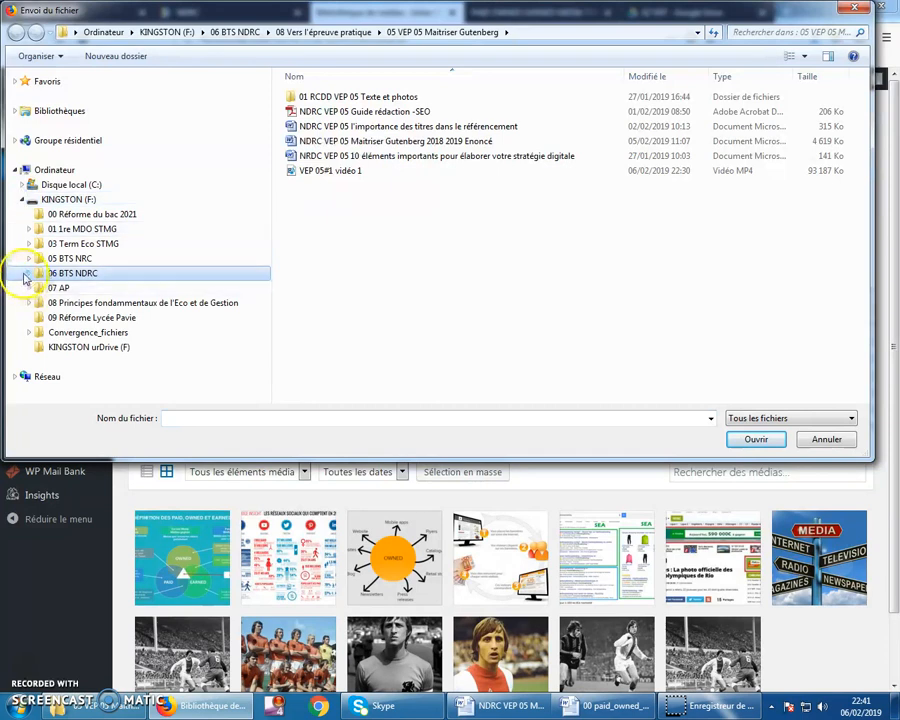
click(26, 274)
click(29, 368)
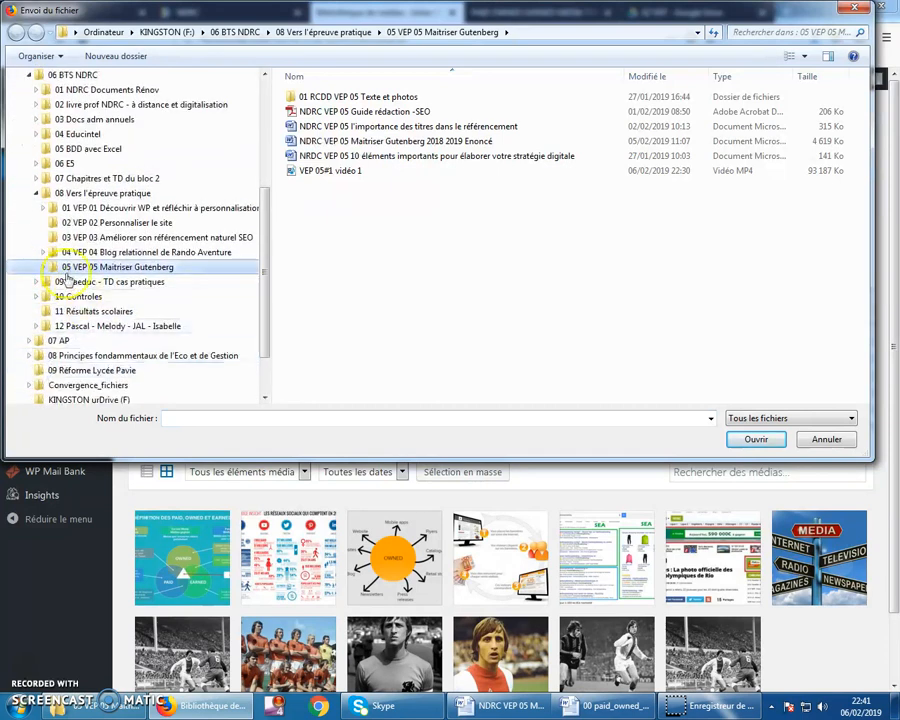
click(43, 268)
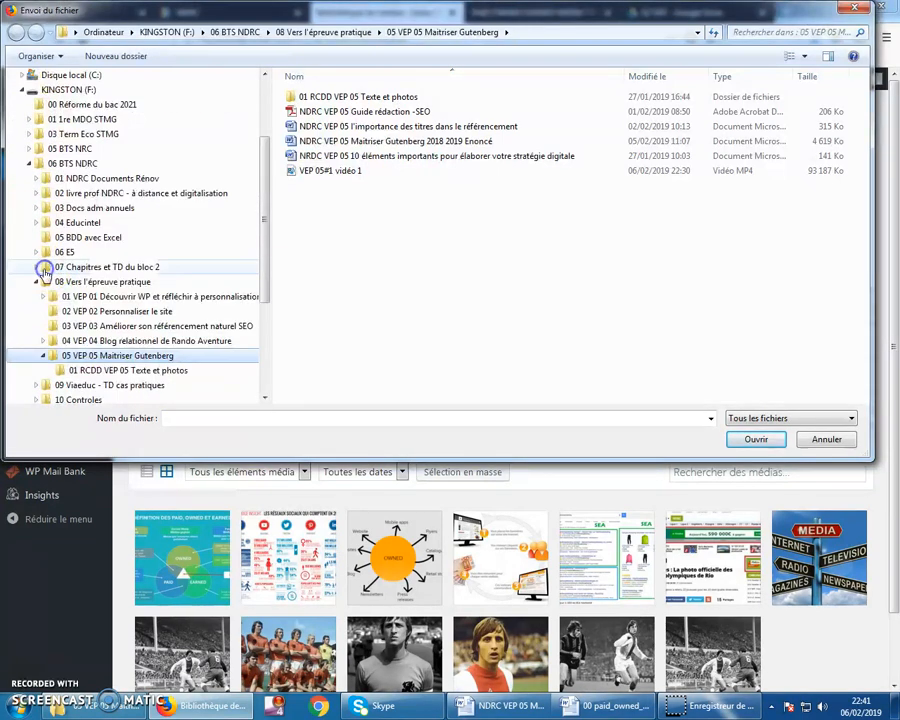
click(100, 372)
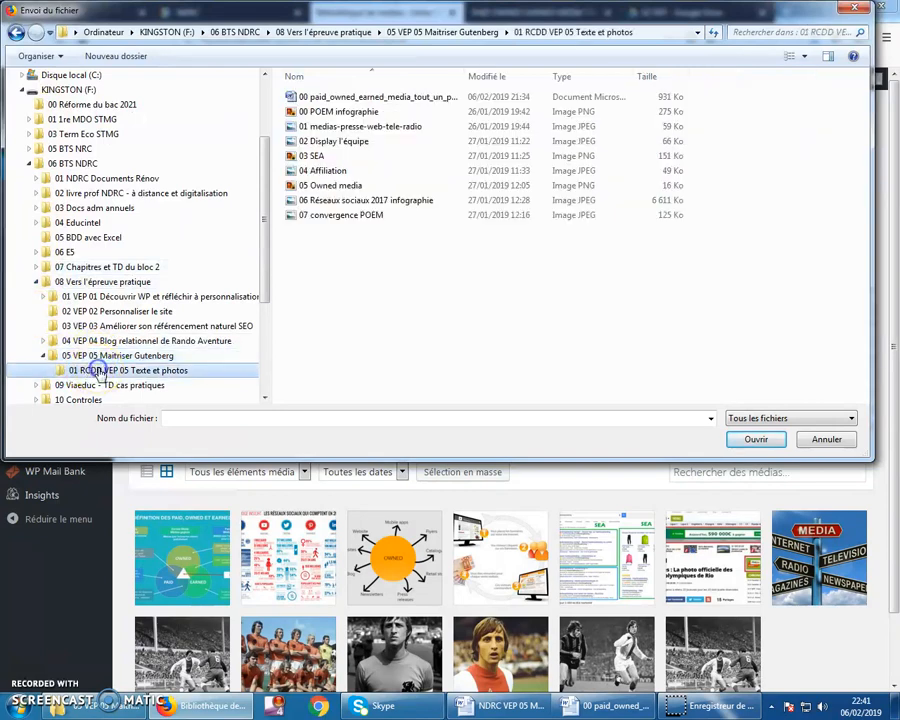
click(328, 111)
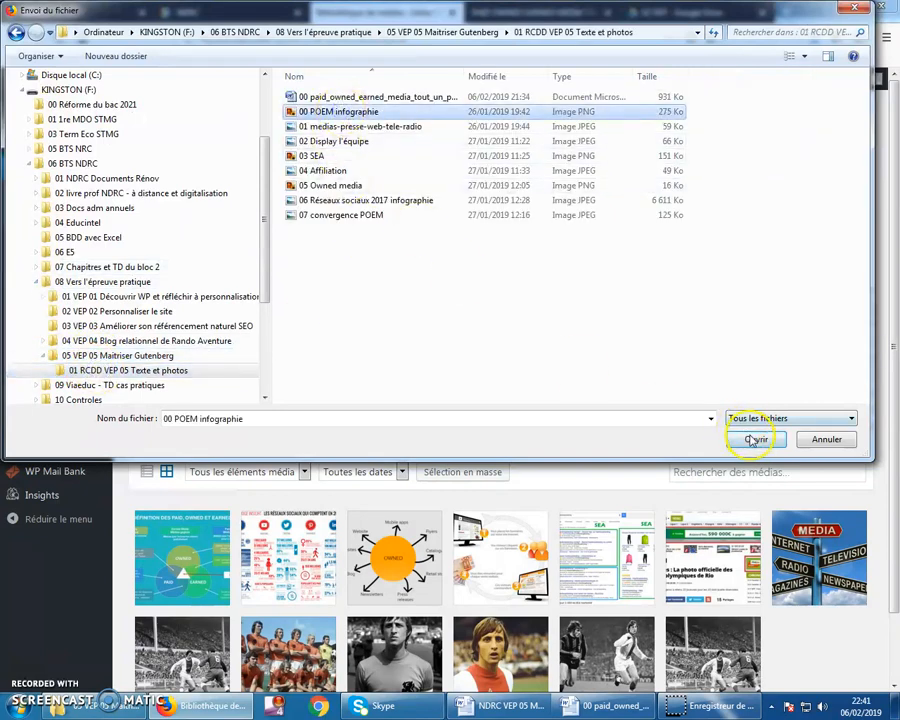
click(755, 440)
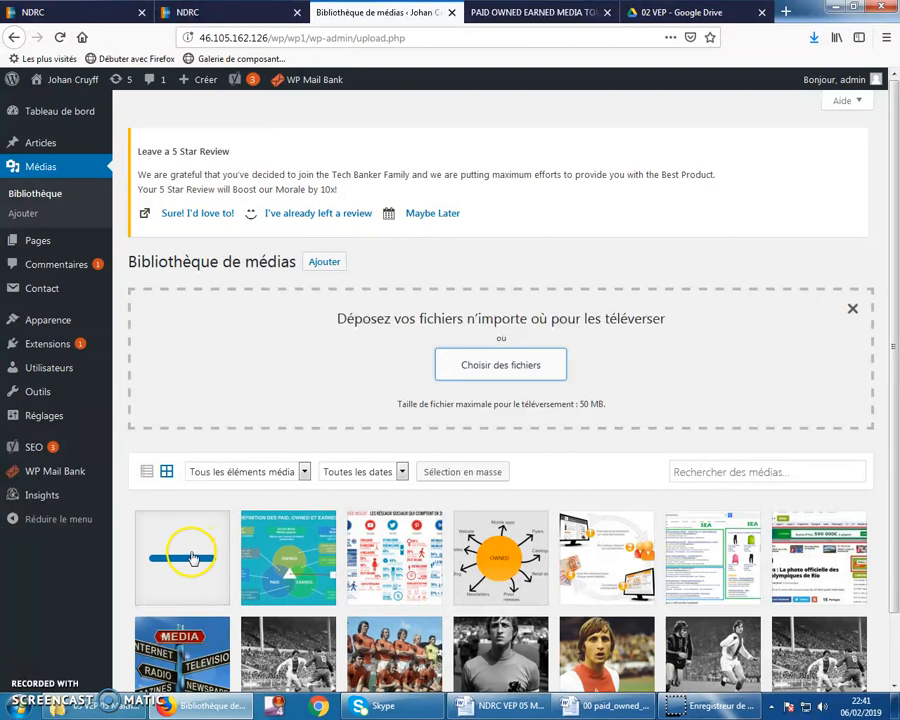
View the attachment details of the uploaded POEM infographic and close them
scroll(193, 557, down, 2)
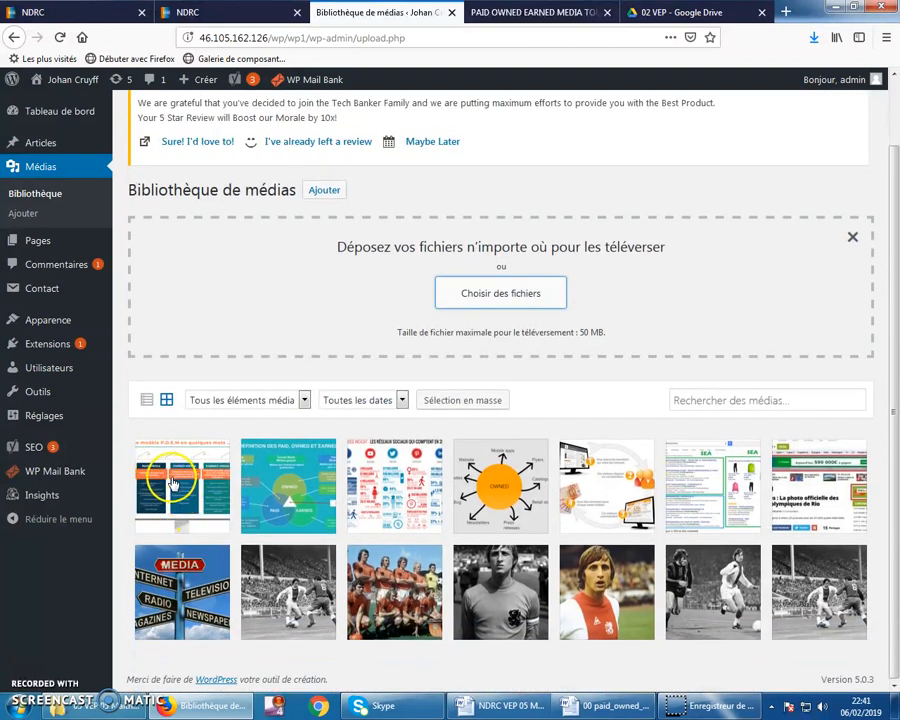
click(182, 494)
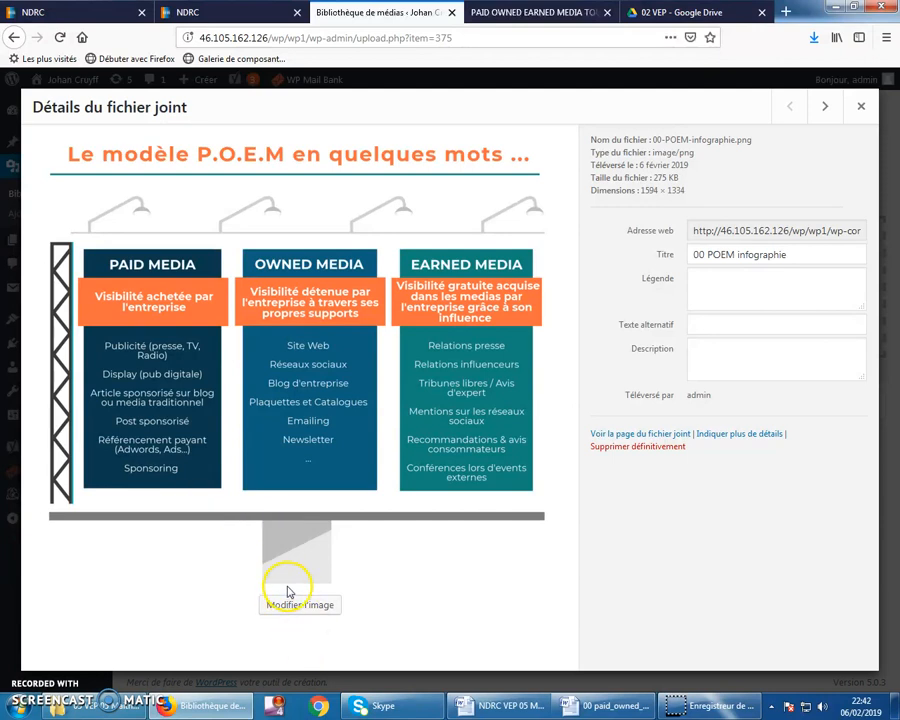
click(862, 108)
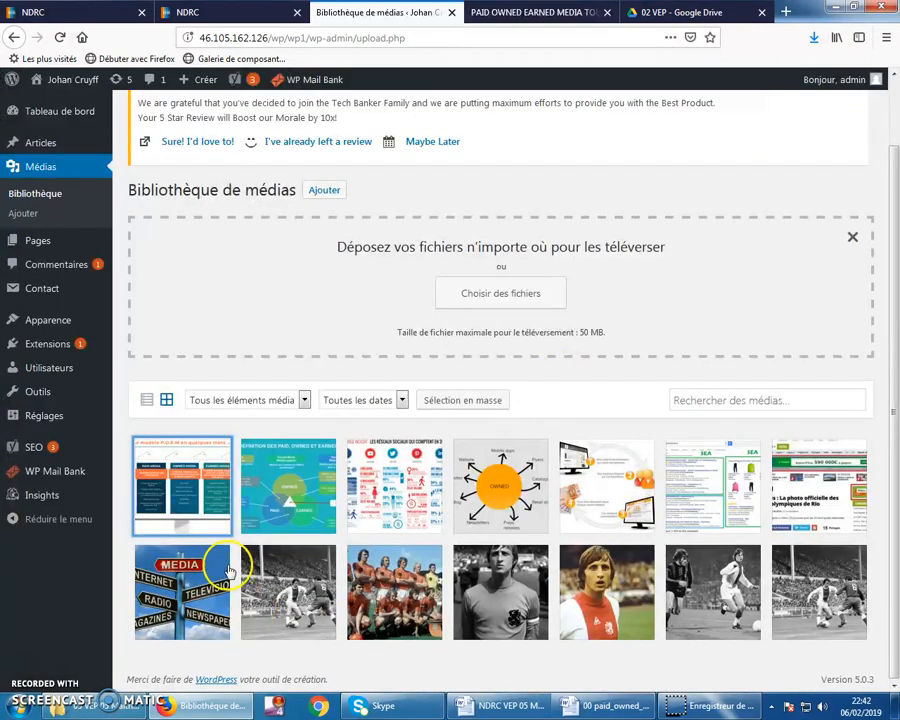
Crop the uploaded POEM infographic to the three media columns, a selection of about 1390 × 760 px, and save it
click(182, 488)
click(301, 606)
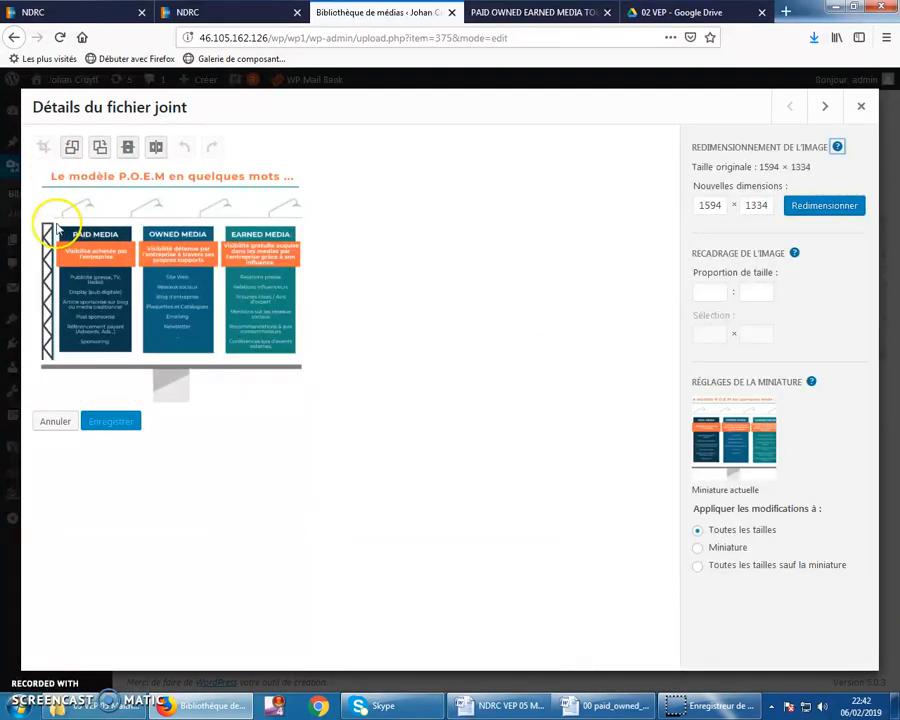
drag(56, 223, 60, 238)
drag(87, 340, 299, 362)
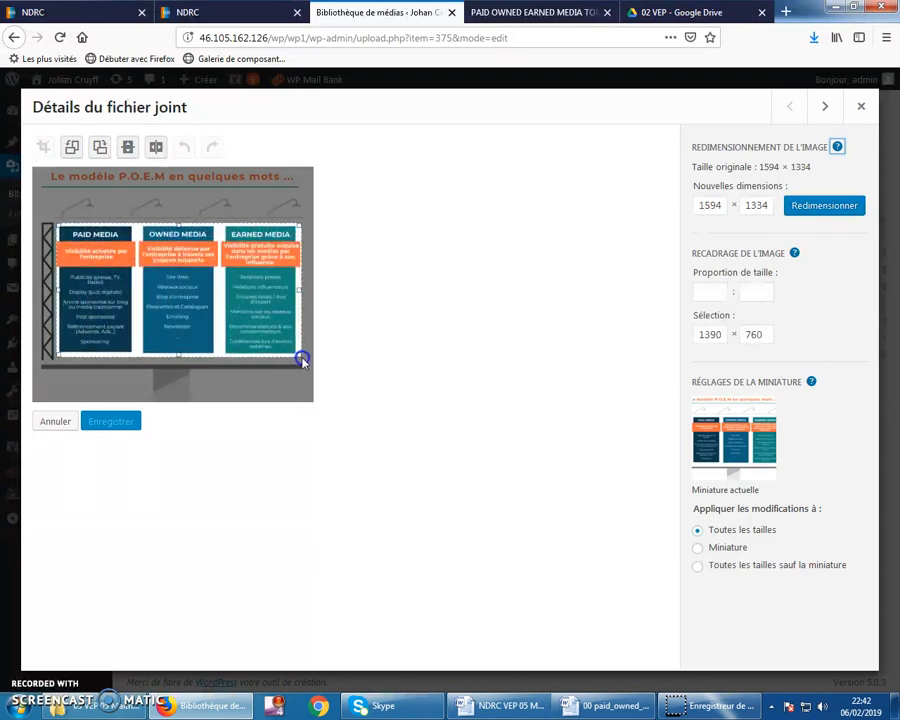
click(44, 147)
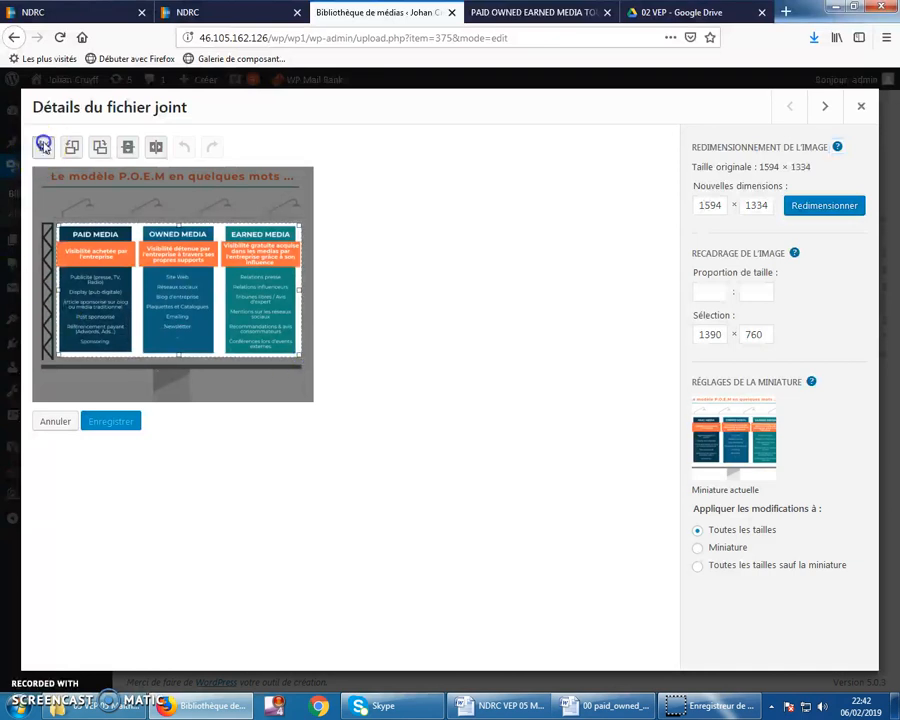
click(114, 340)
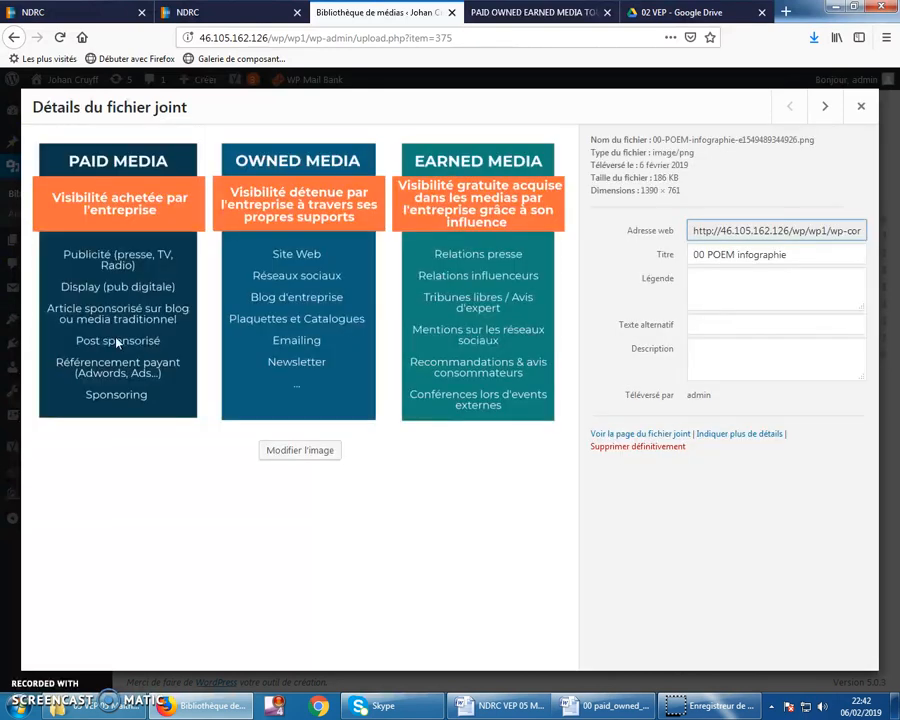
Give the cropped infographic the caption "Le Paid, l'Owned et l'Earned Media" and close its attachment details
click(719, 284)
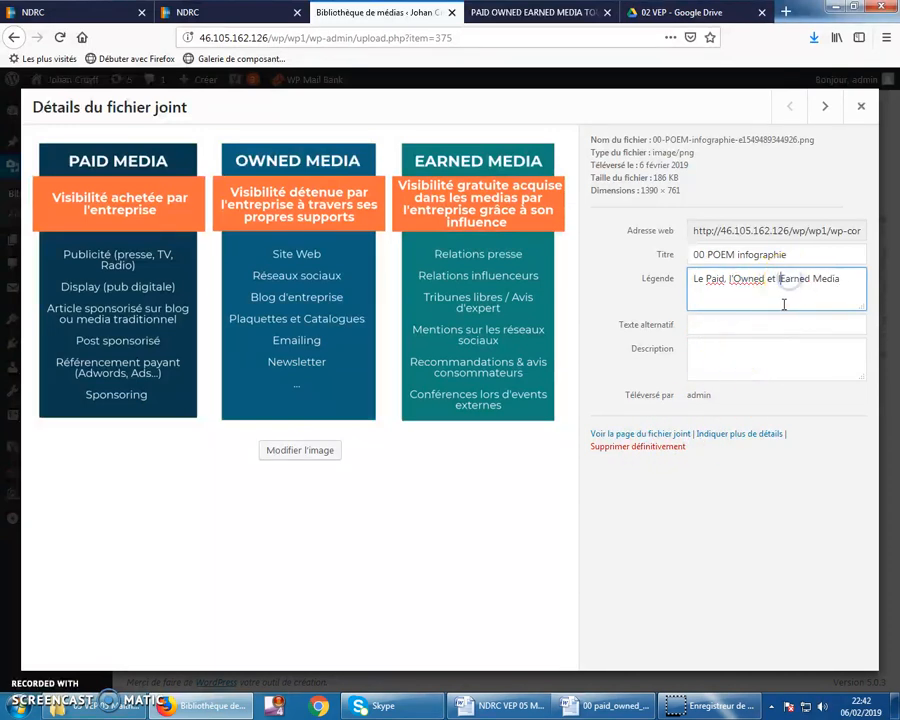
text(l')
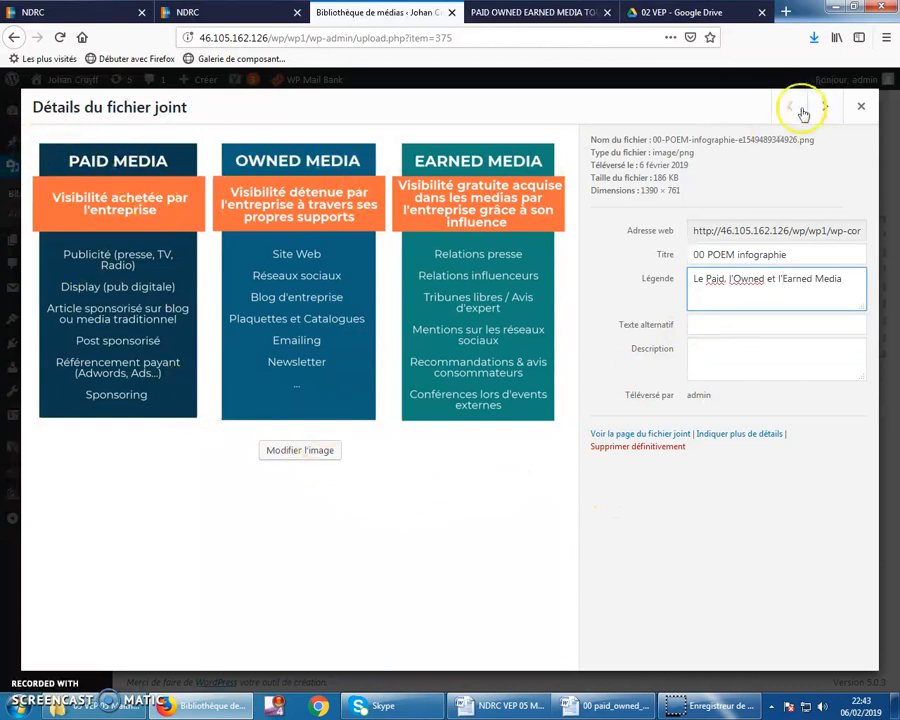
click(860, 105)
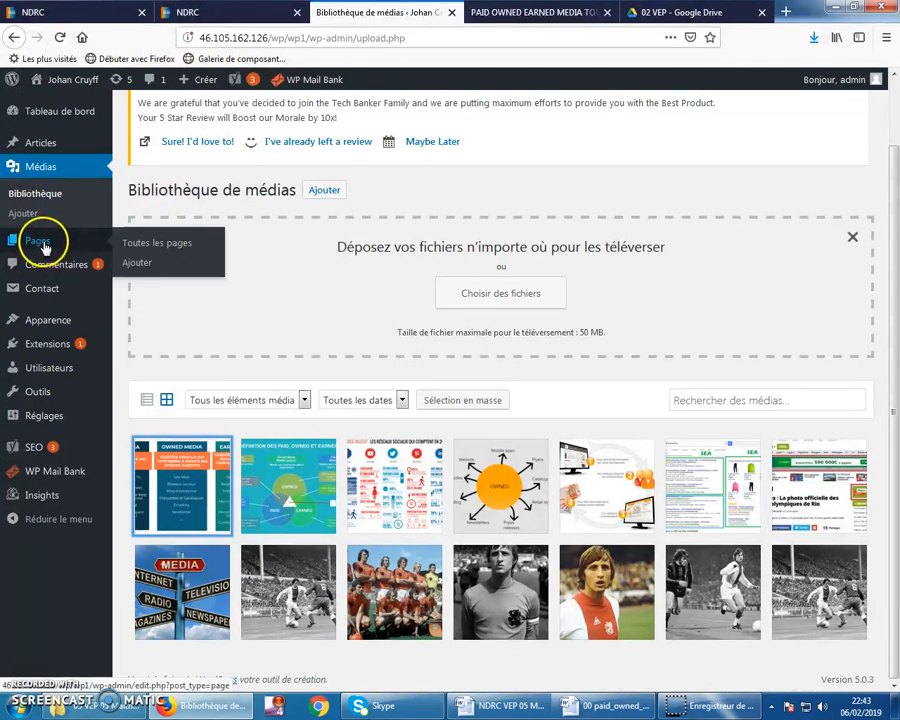
Open the page "PAID OWNED EARNED MEDIA TOUT UN POEM" for editing from the list of pages
click(42, 243)
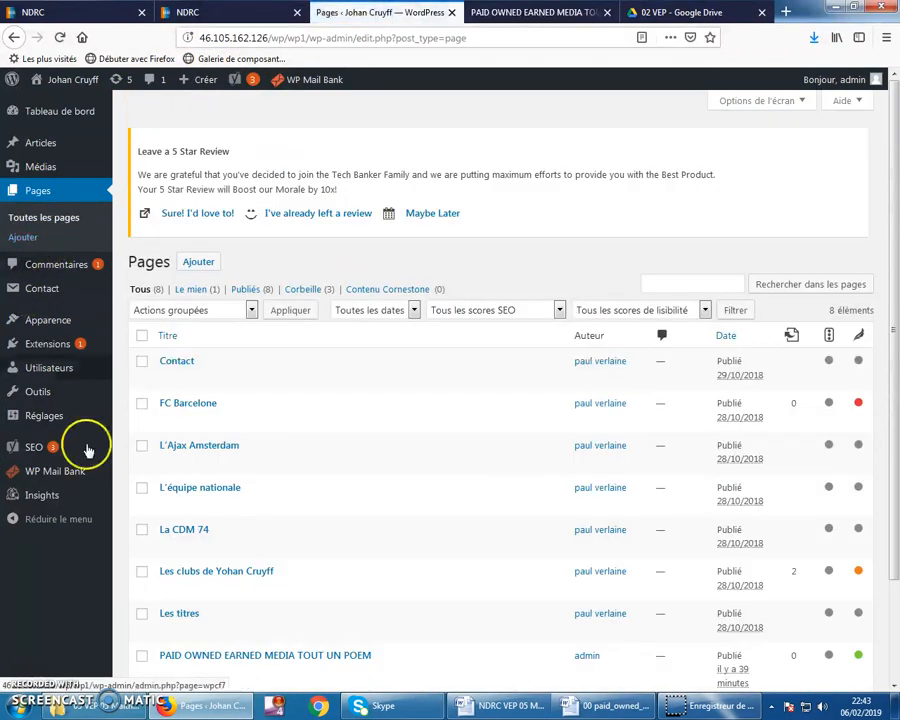
scroll(110, 520, down, 2)
click(176, 557)
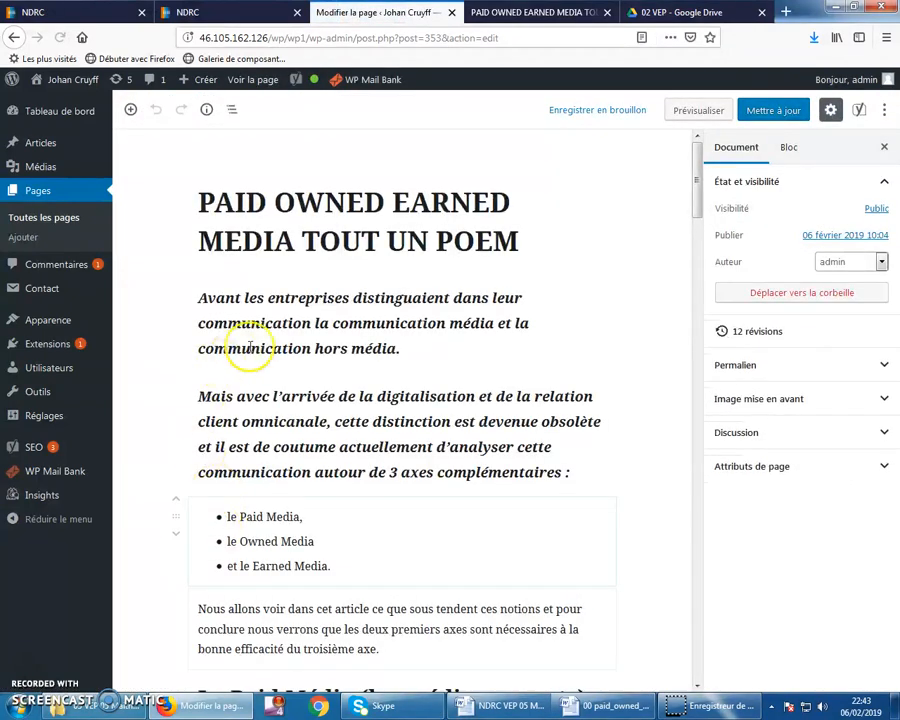
scroll(217, 486, down, 3)
scroll(296, 326, up, 3)
Insert an image block above the first introductory paragraph, using "00 POEM infographie" from the media library
click(218, 298)
click(402, 275)
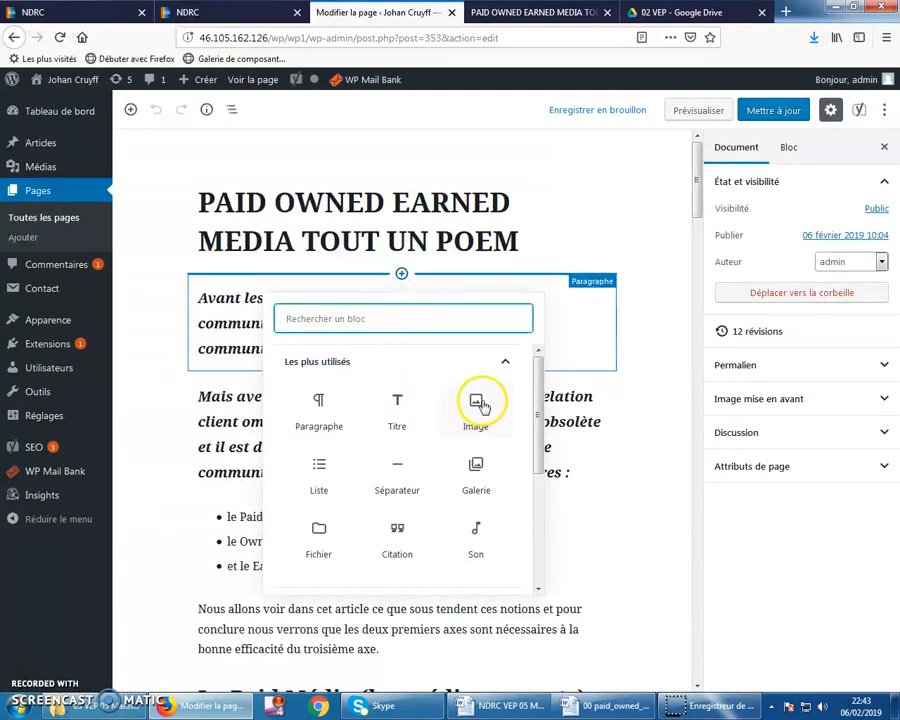
click(477, 404)
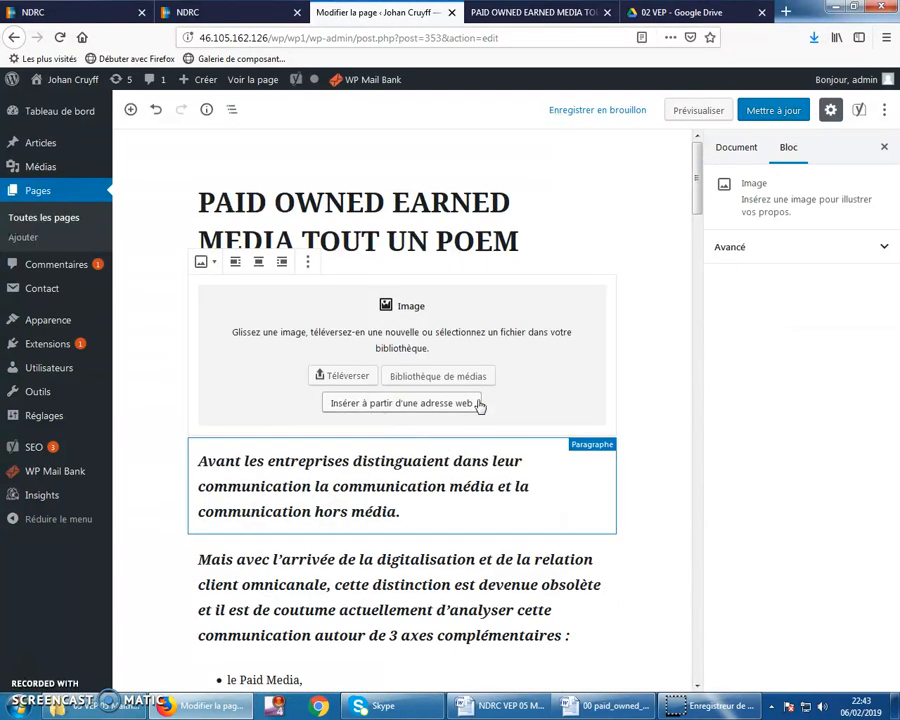
click(424, 377)
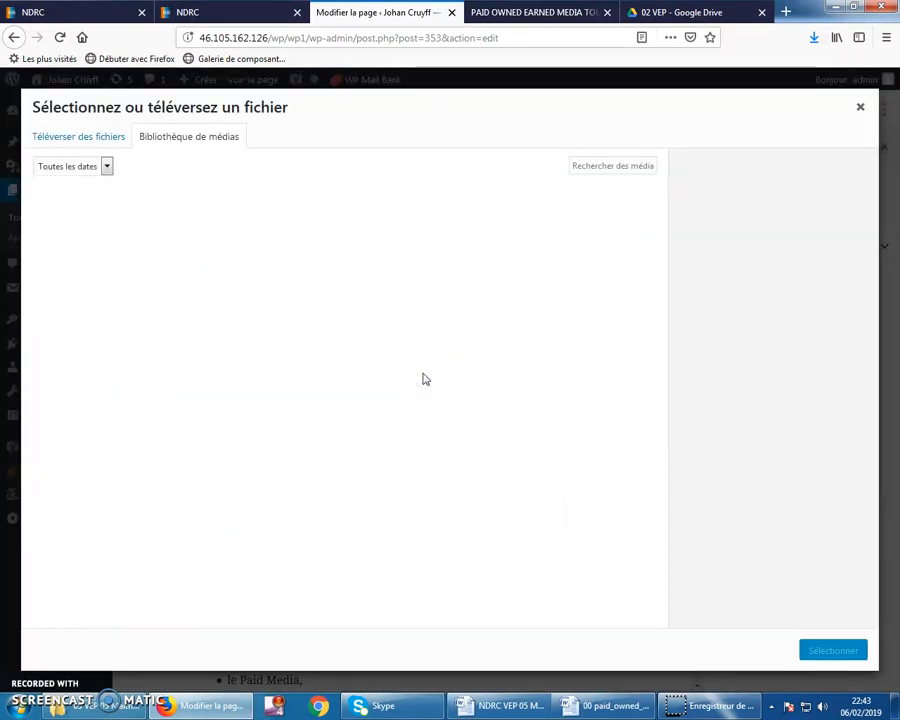
click(60, 243)
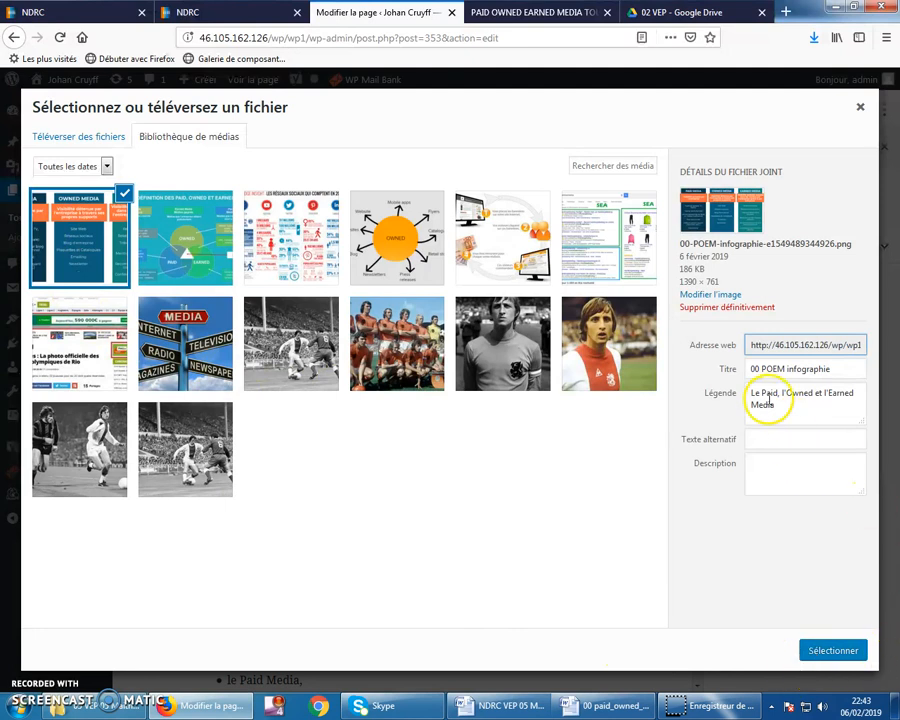
click(812, 653)
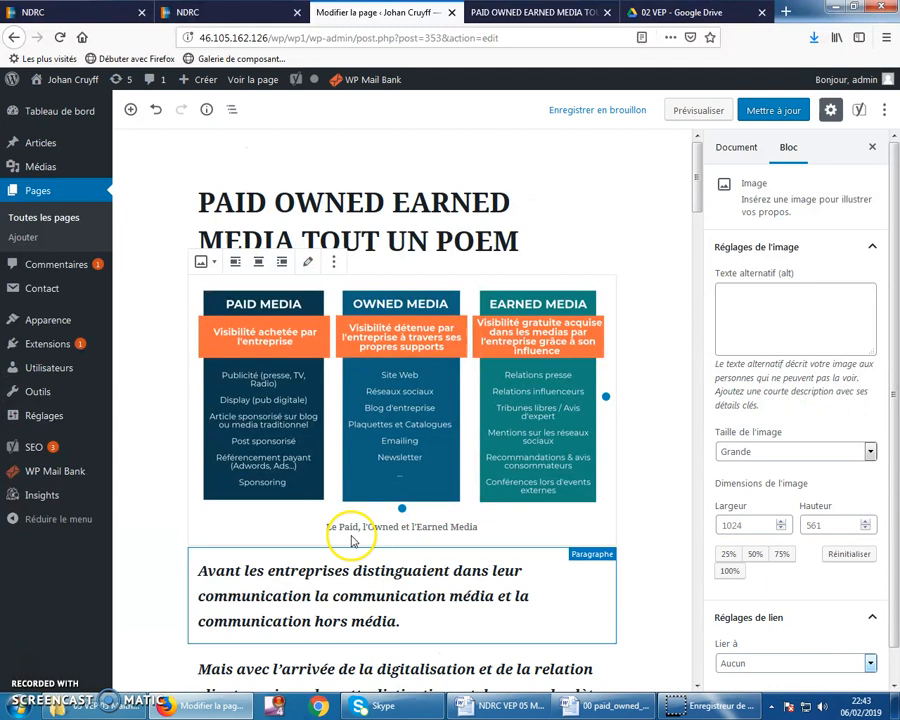
Make the infographic's caption bold, then update the page and reload its published version
triple_click(381, 529)
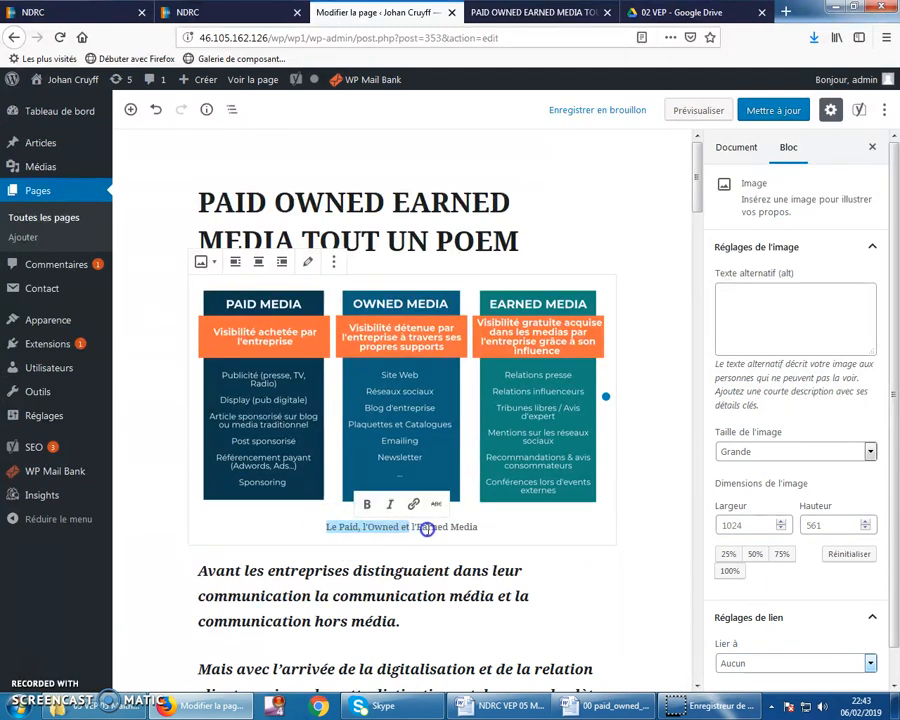
click(366, 504)
click(766, 111)
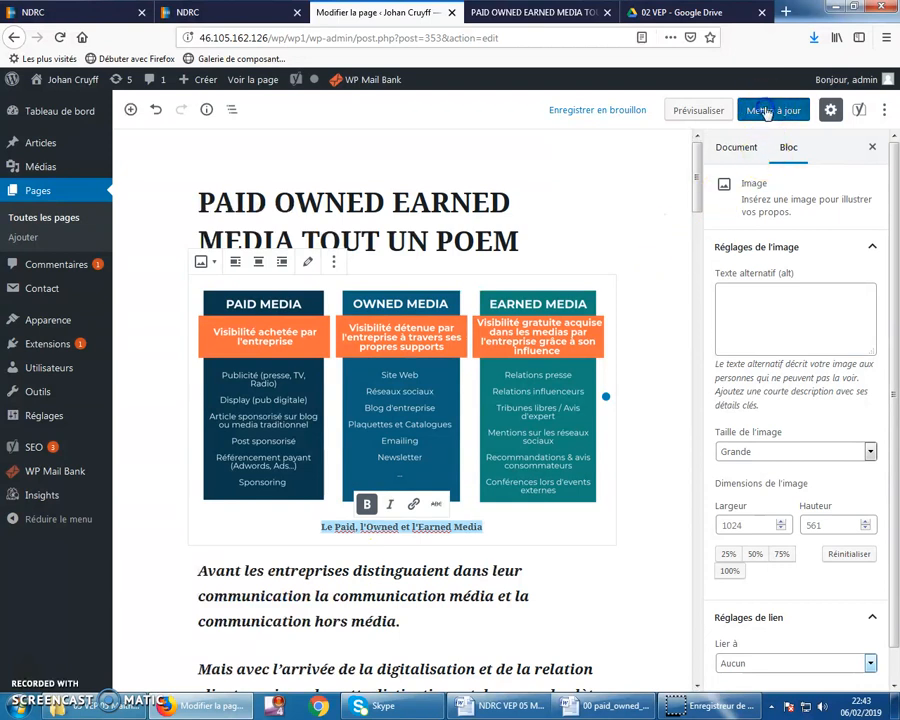
click(515, 13)
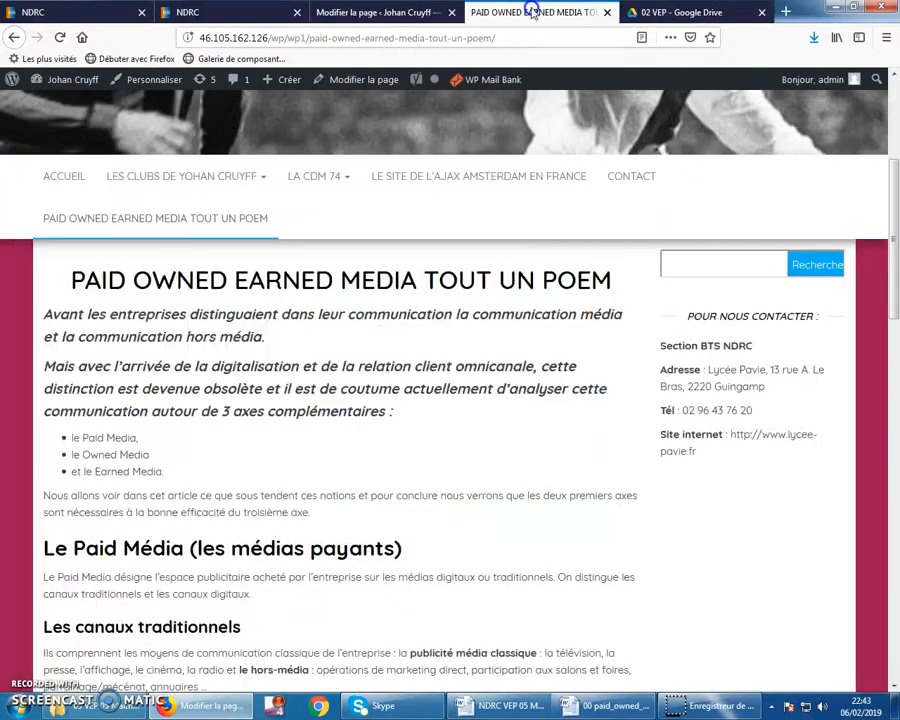
click(60, 38)
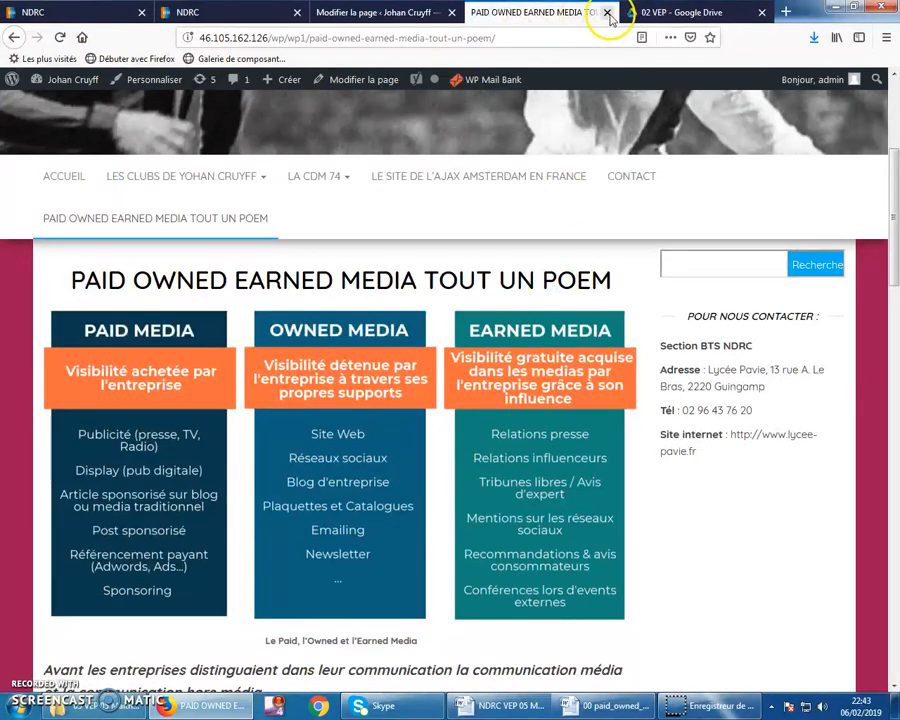
Shrink the infographic to about 382 × 208 px and align it left, updating the page and reloading its published version
click(410, 13)
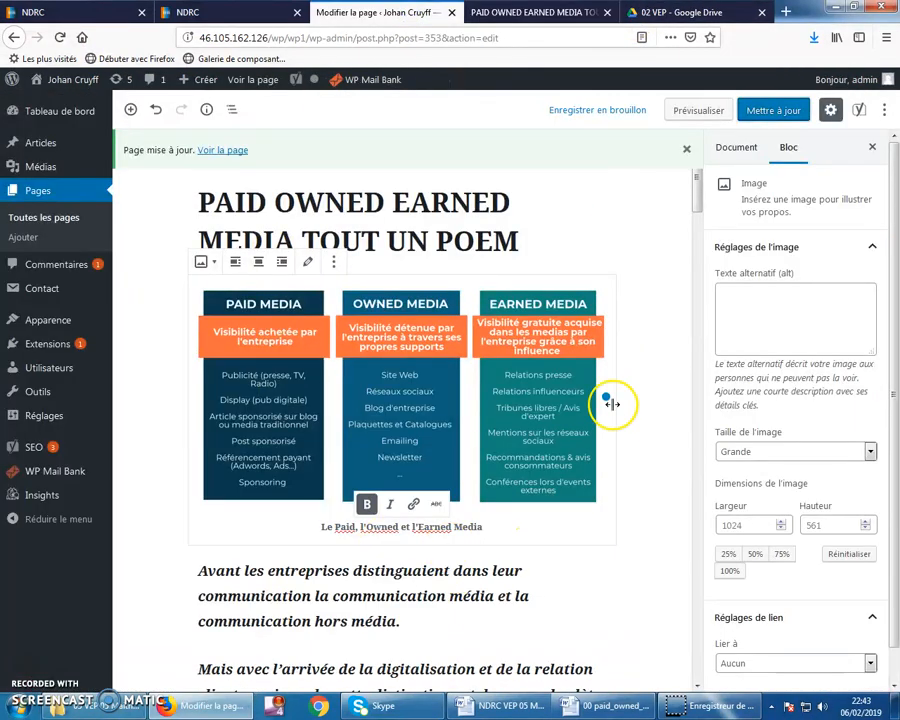
drag(564, 395, 467, 363)
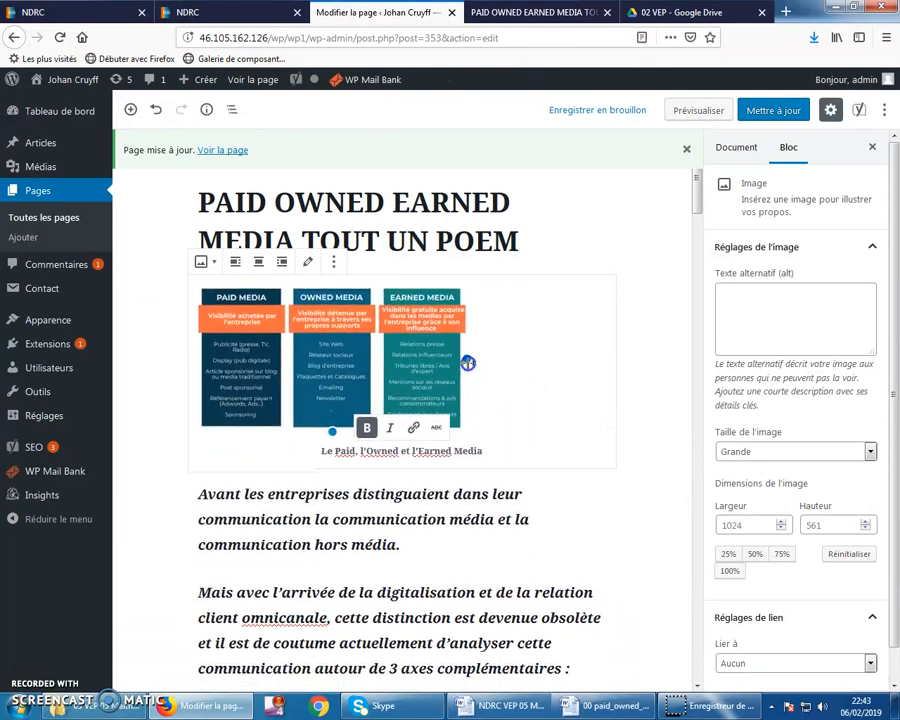
click(241, 264)
click(773, 110)
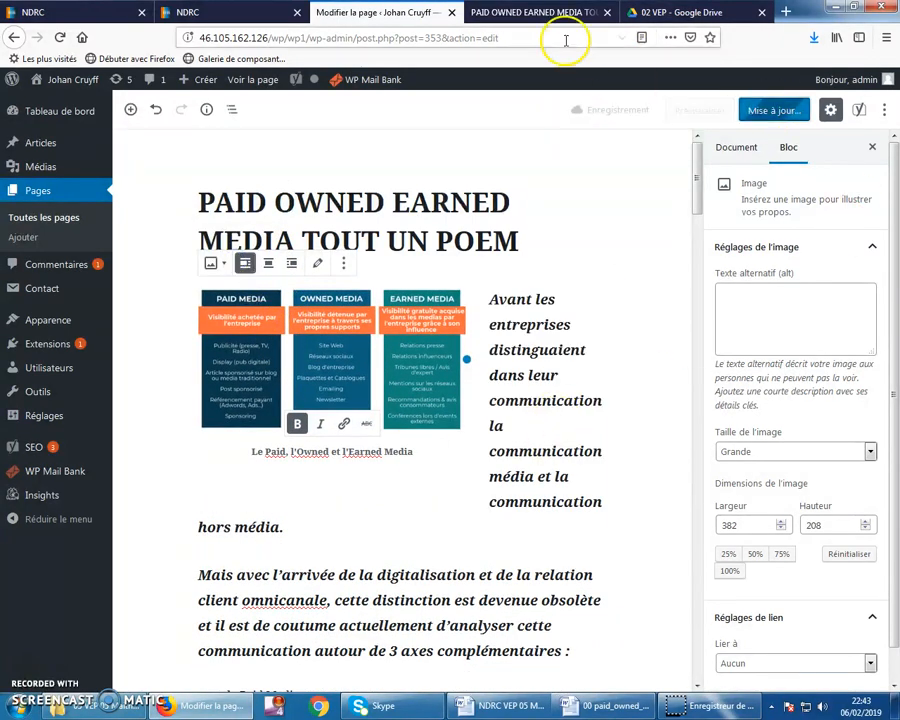
click(543, 14)
click(60, 37)
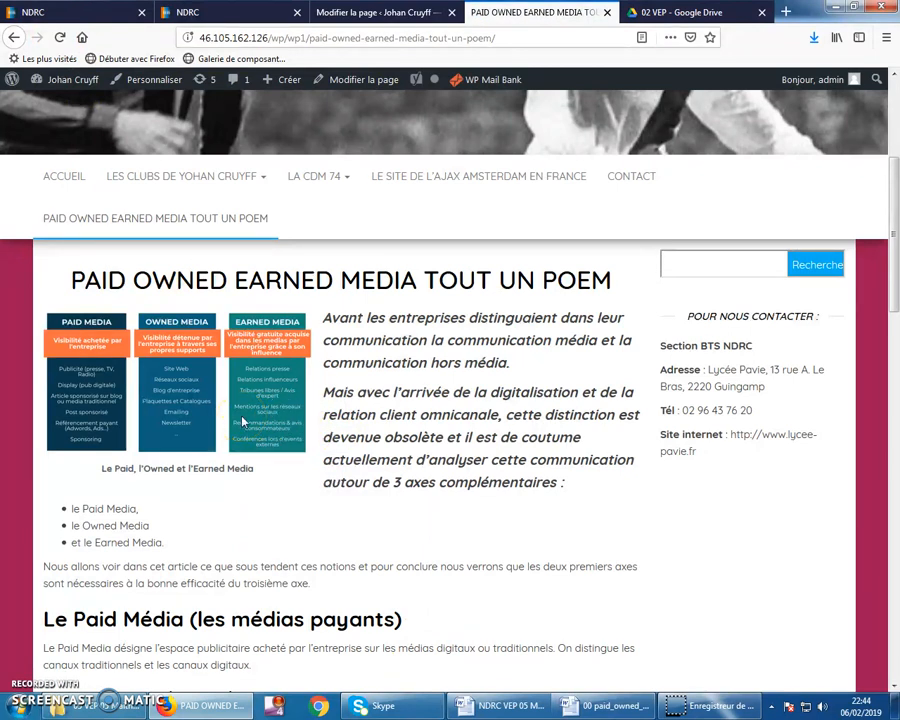
Enlarge the infographic to about 502 × 273 px, update the page and check the text wrap on its published version
click(412, 12)
drag(469, 364, 550, 381)
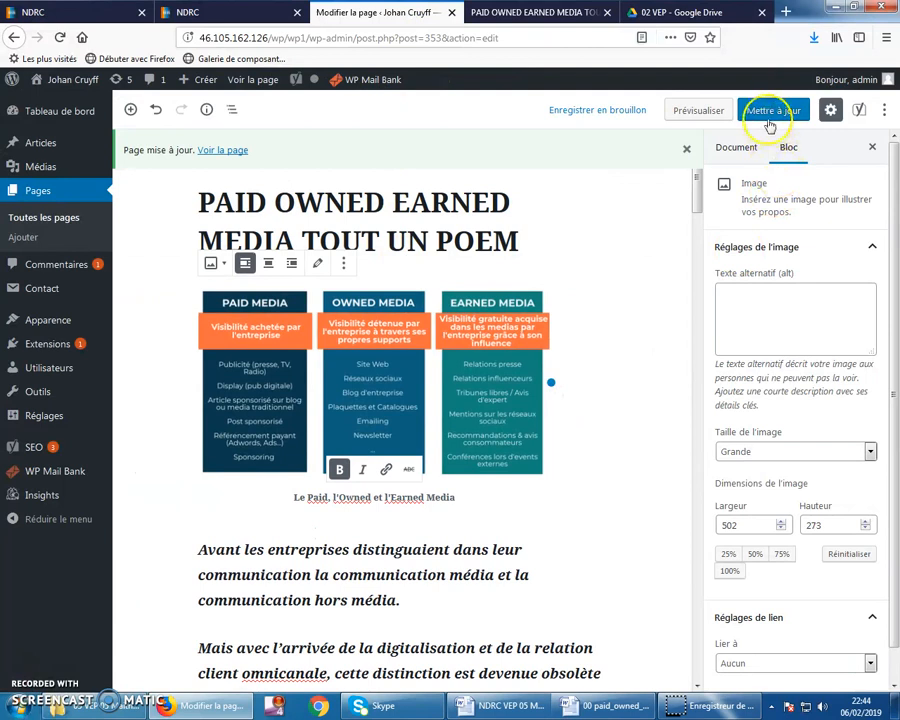
click(535, 12)
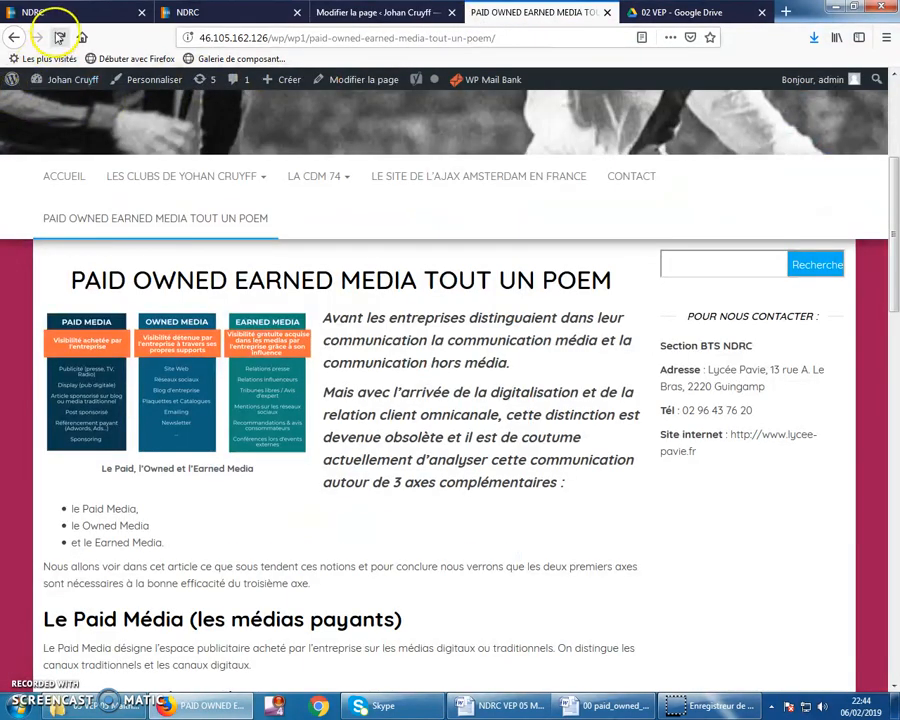
click(59, 37)
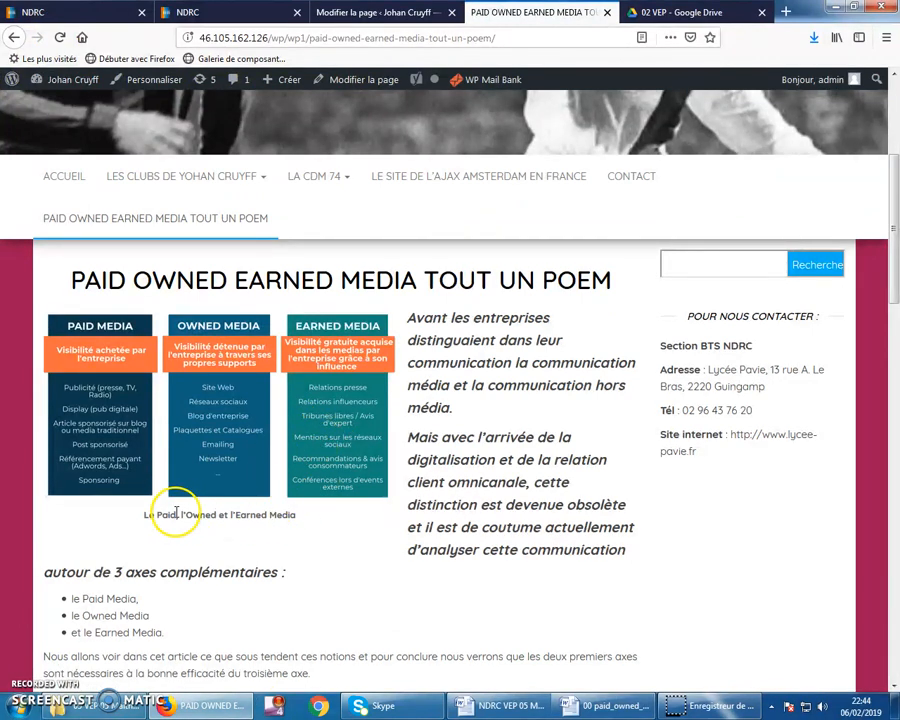
scroll(225, 504, down, 1)
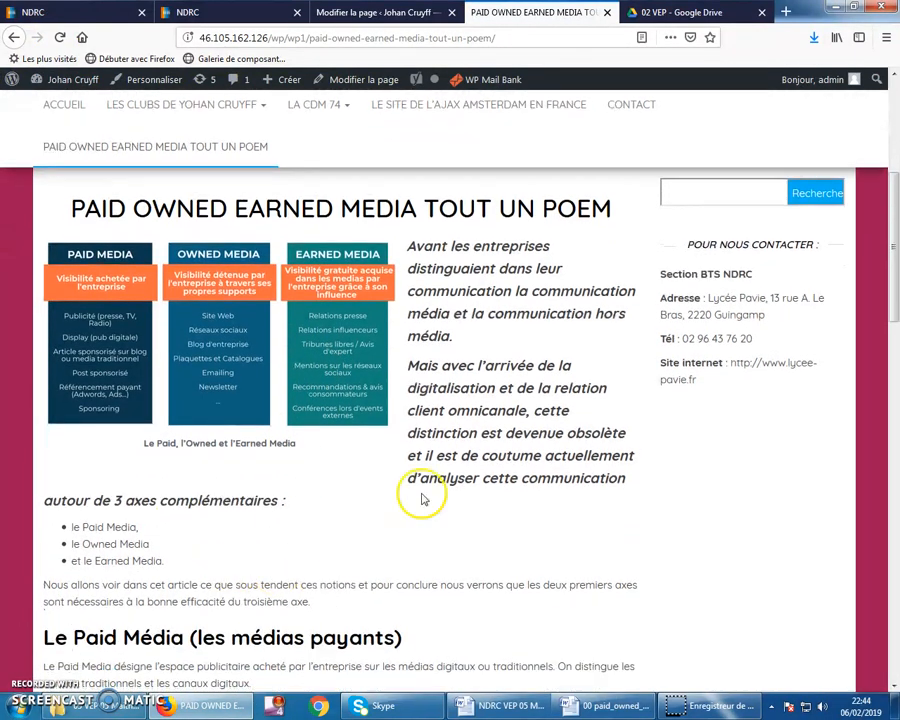
scroll(410, 525, up, 3)
scroll(362, 640, down, 2)
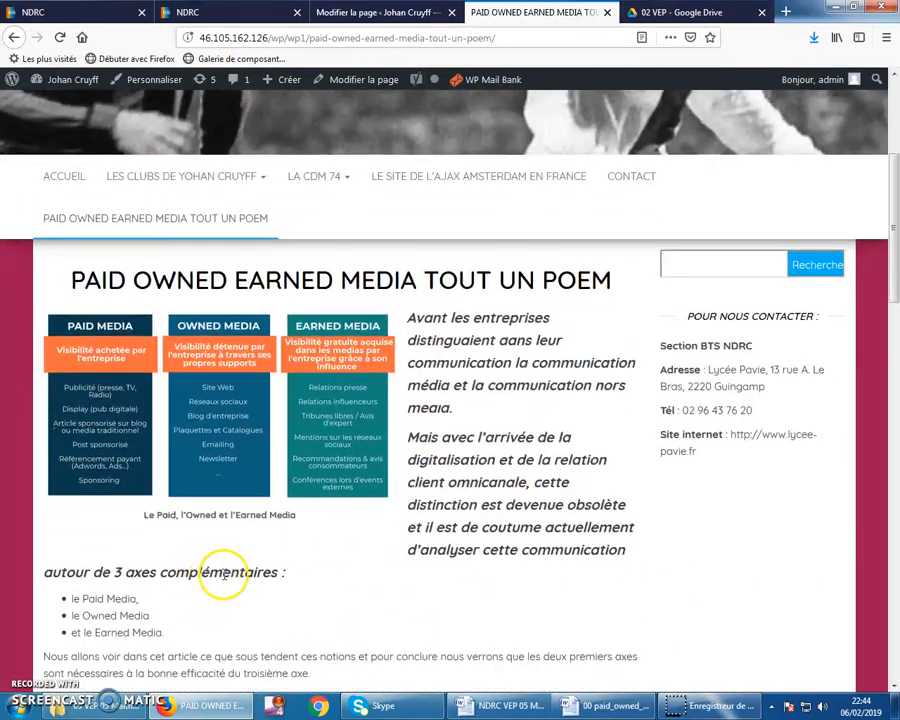
Enlarge the infographic to about 597 × 325 px, update the page and check its layout on the published version
click(384, 12)
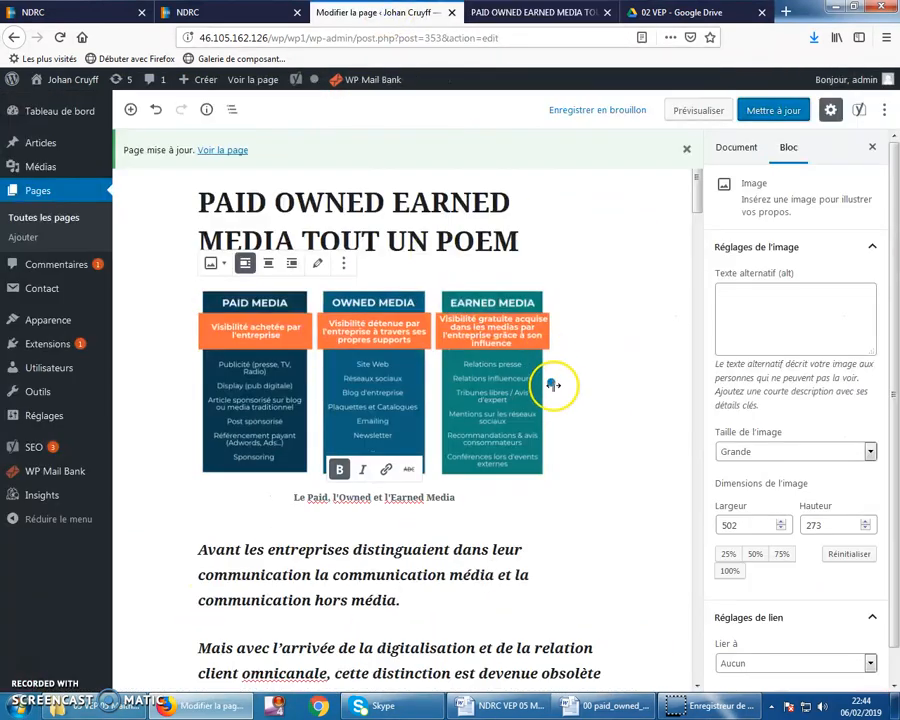
drag(586, 396, 789, 133)
click(770, 111)
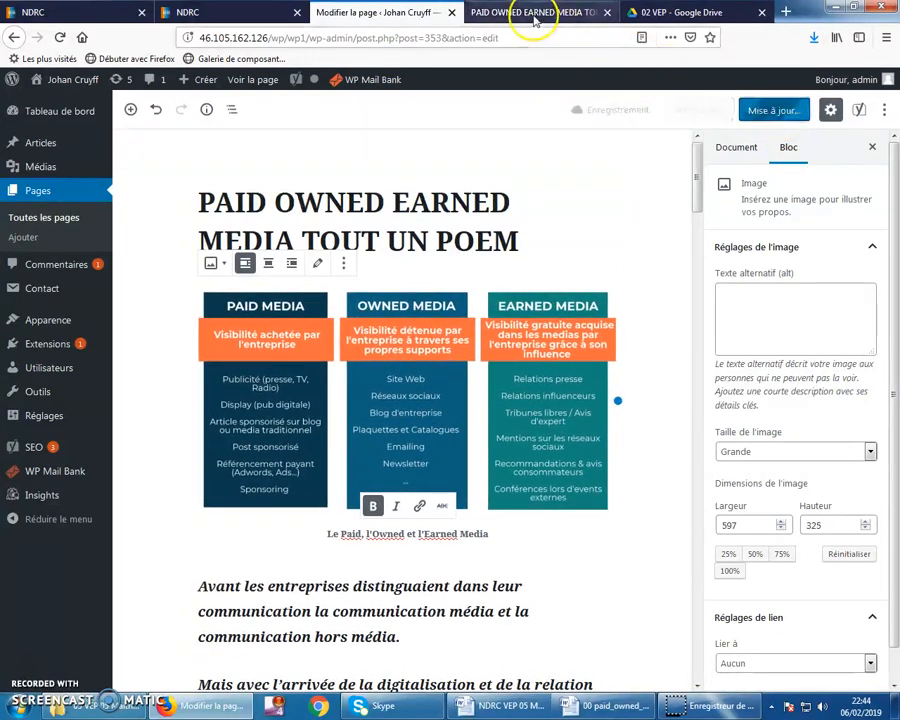
click(518, 14)
click(61, 37)
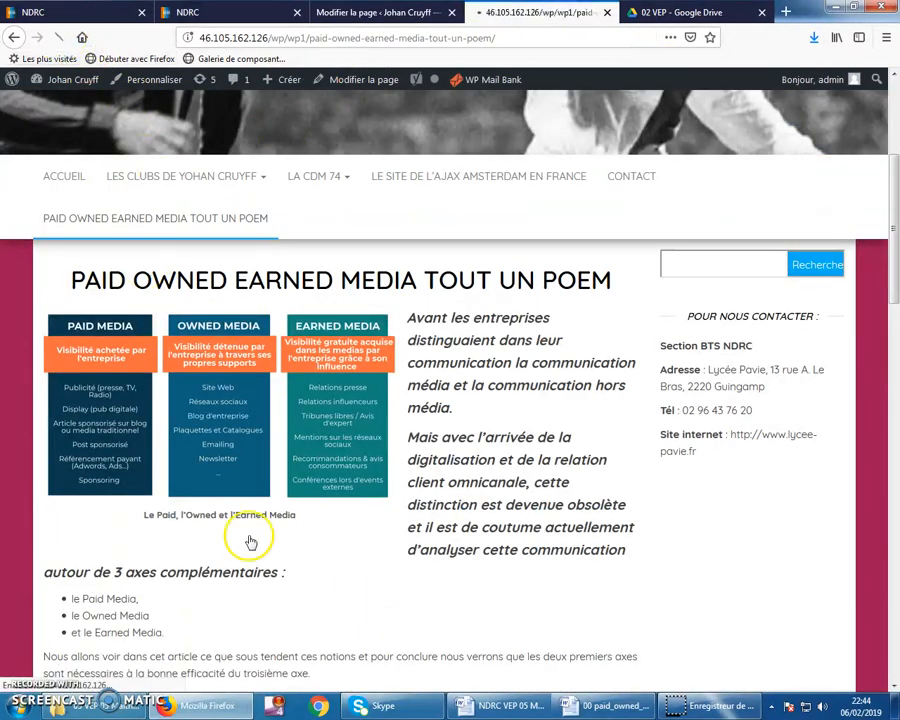
scroll(253, 612, down, 3)
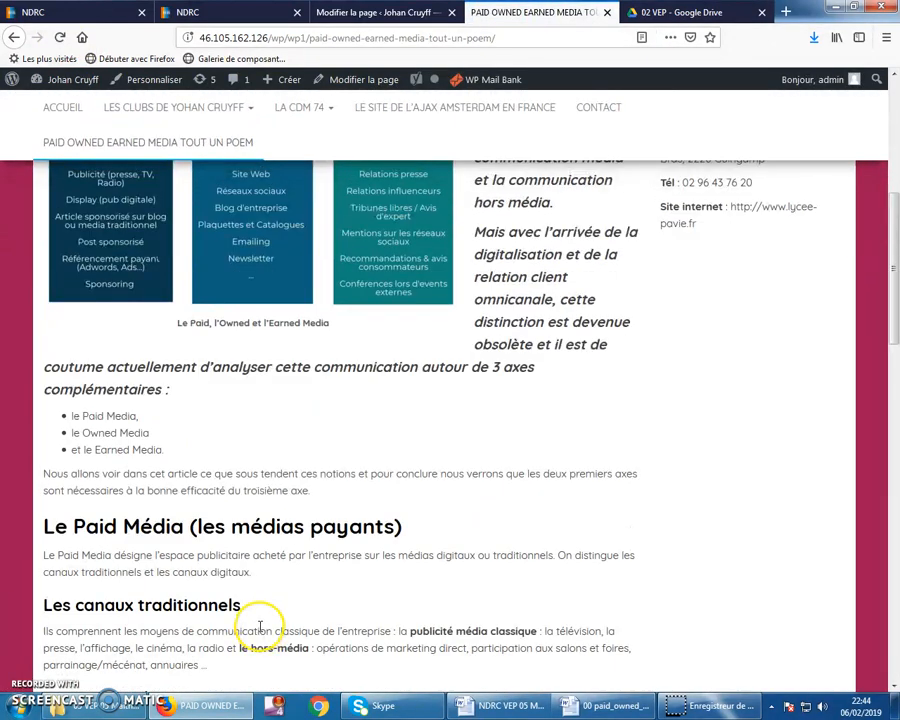
Return to the page editor and insert a gallery block directly under the "Les canaux digitaux" heading
click(370, 13)
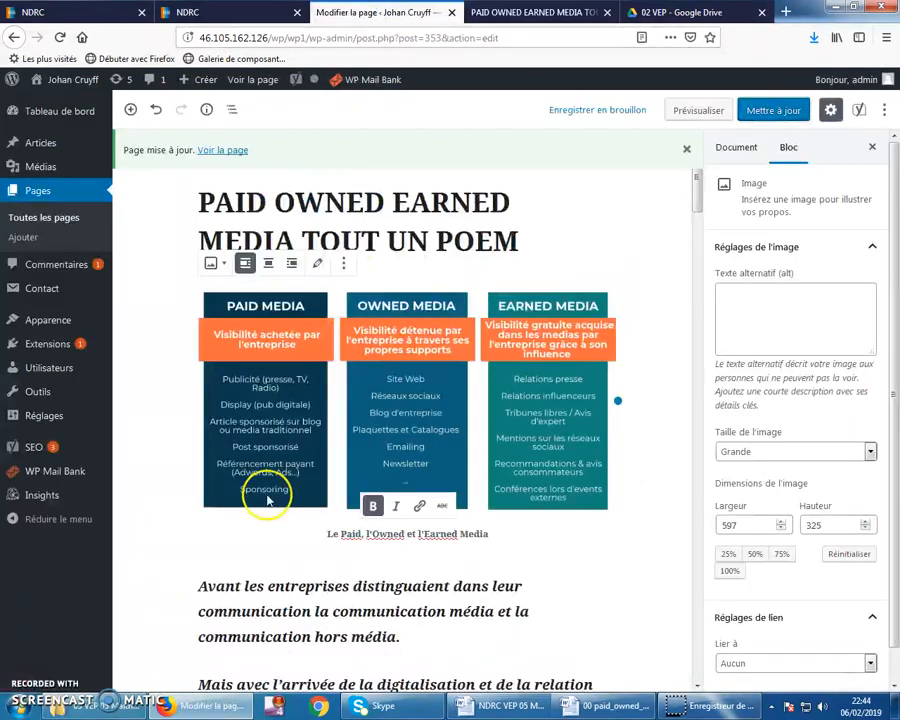
scroll(240, 447, down, 5)
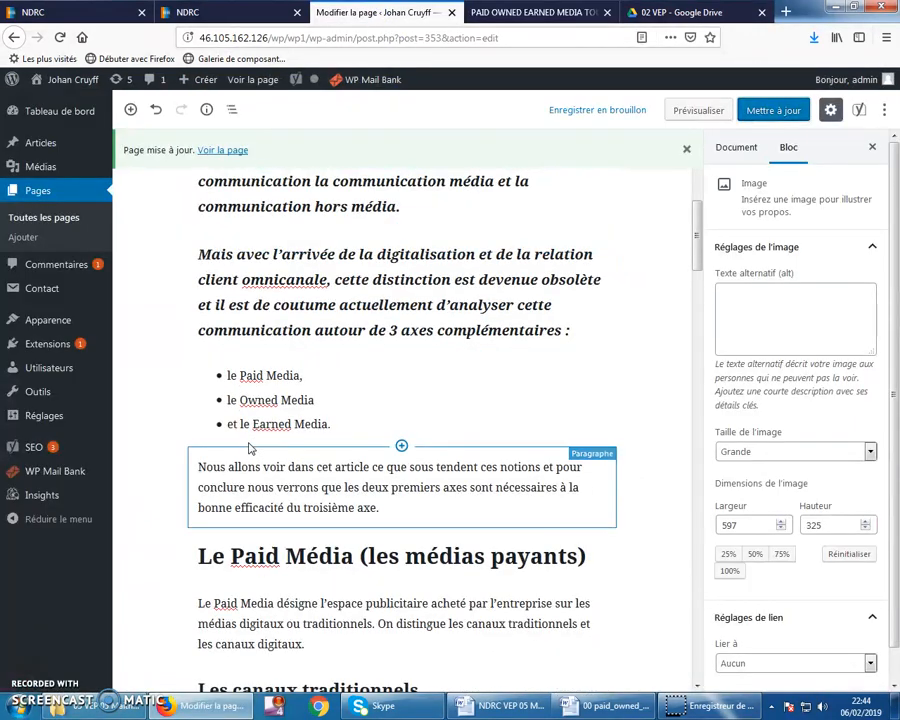
scroll(250, 448, down, 6)
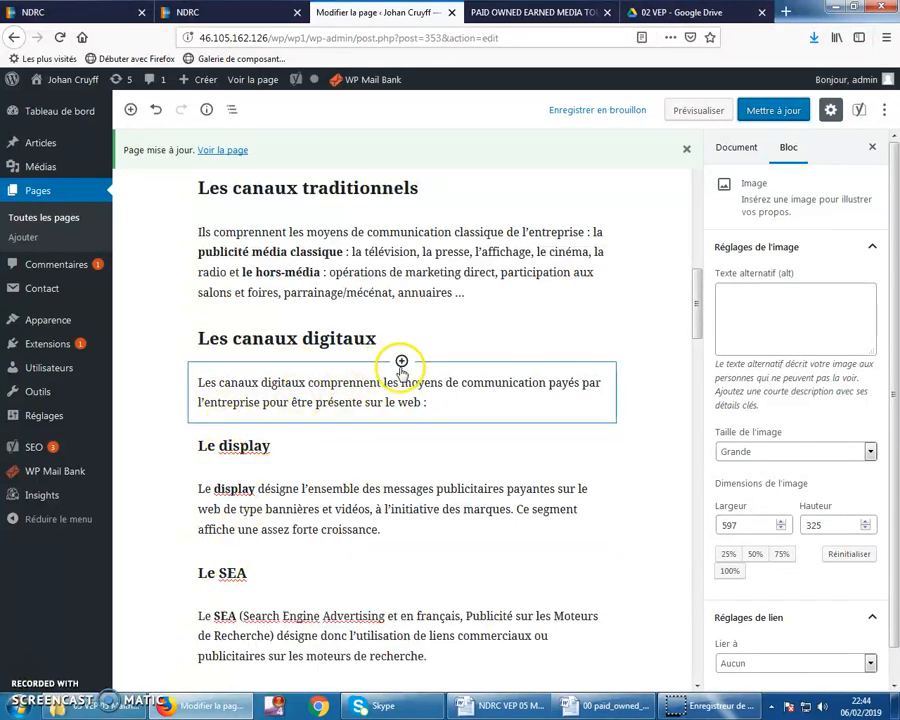
click(401, 361)
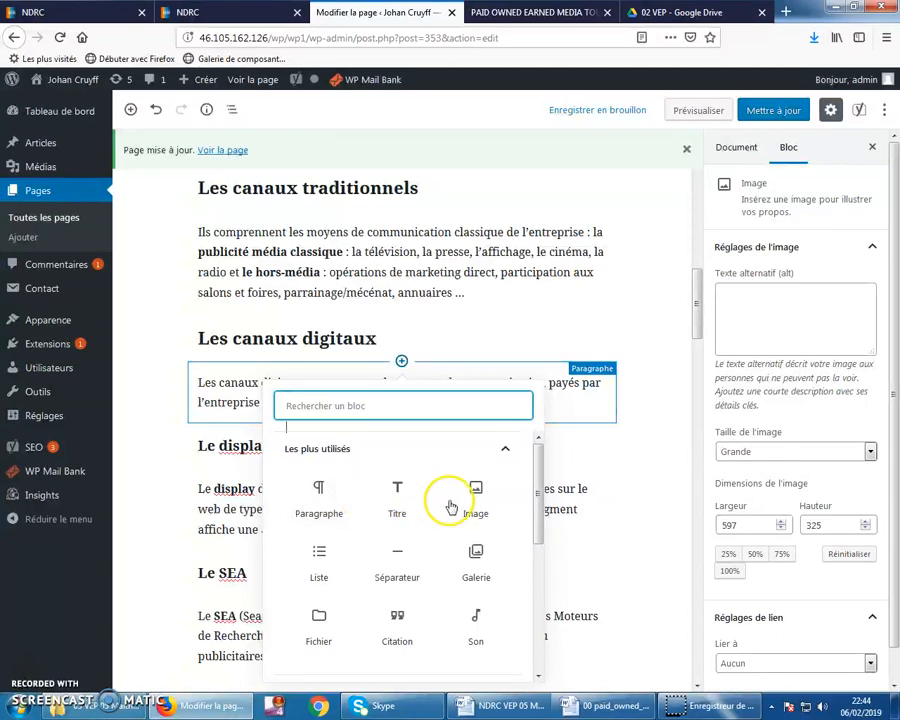
click(450, 548)
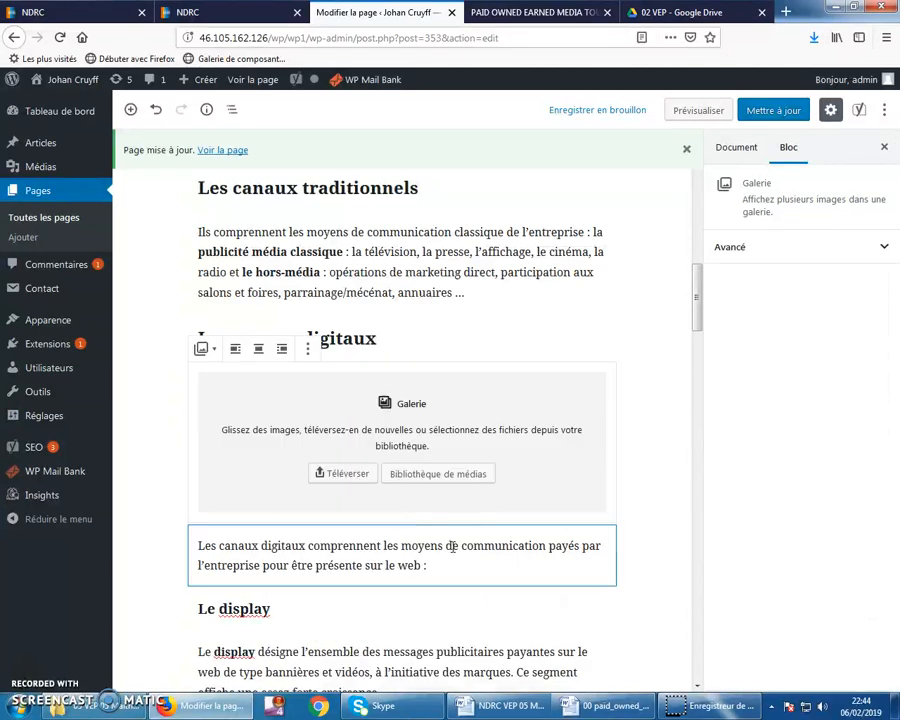
Fill the gallery with the SEA, display and affiliation images from the media library, keeping their existing captions
click(446, 476)
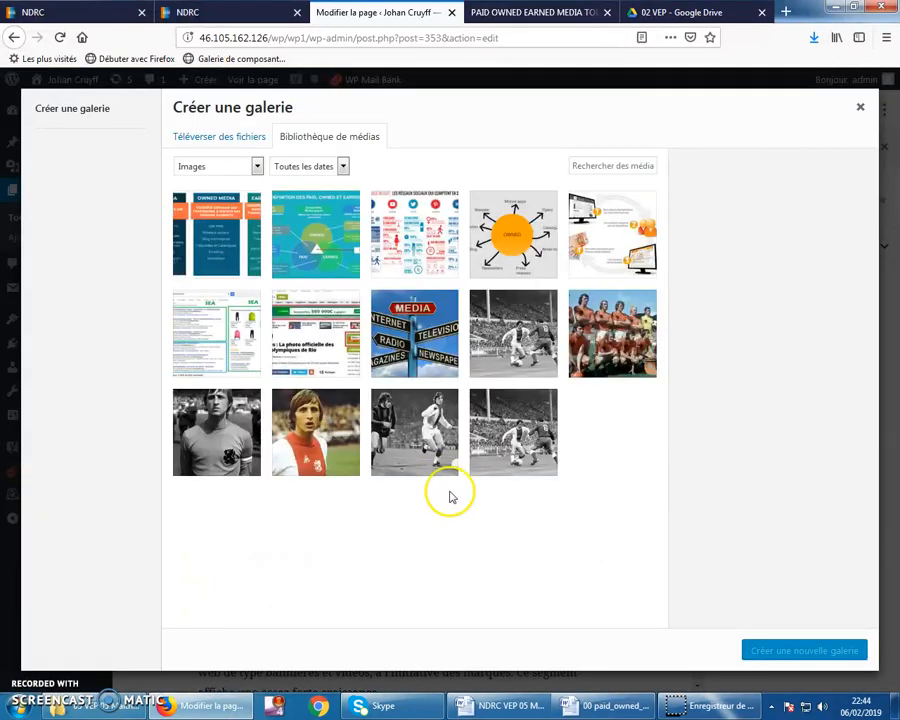
click(242, 346)
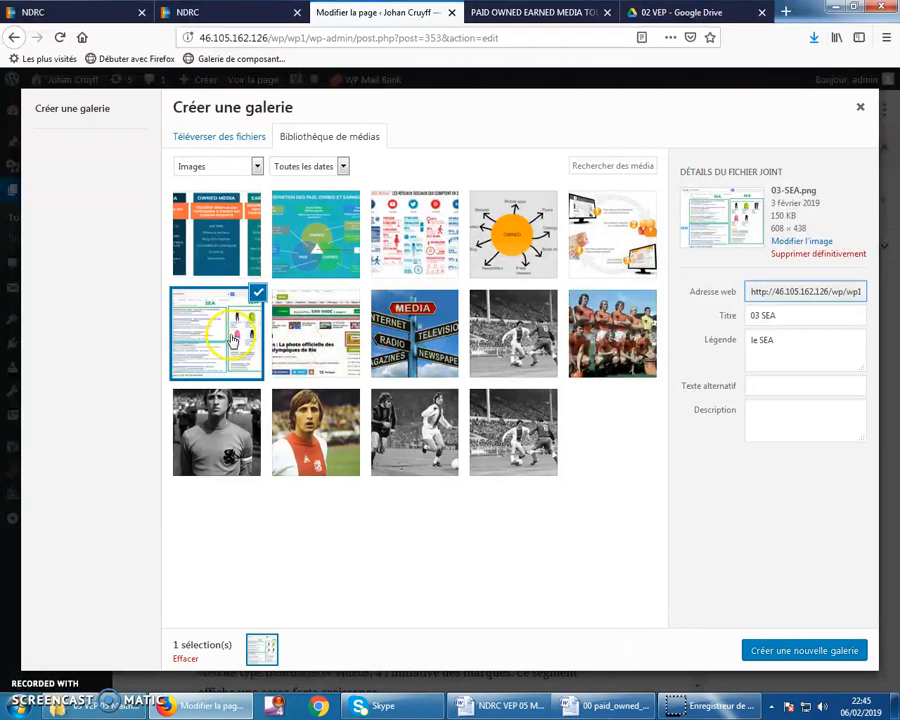
click(305, 347)
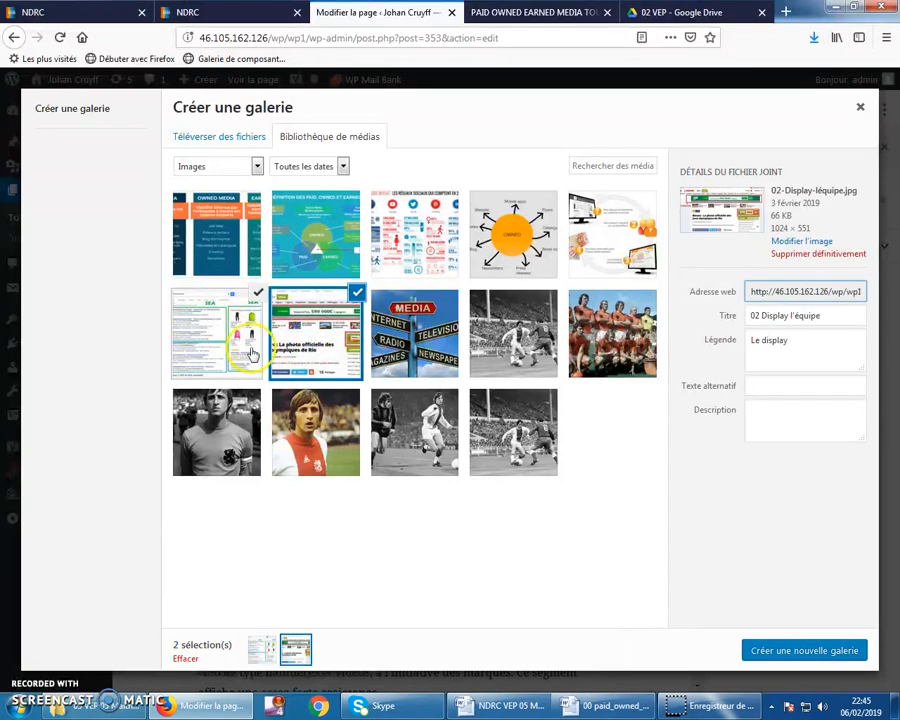
click(595, 240)
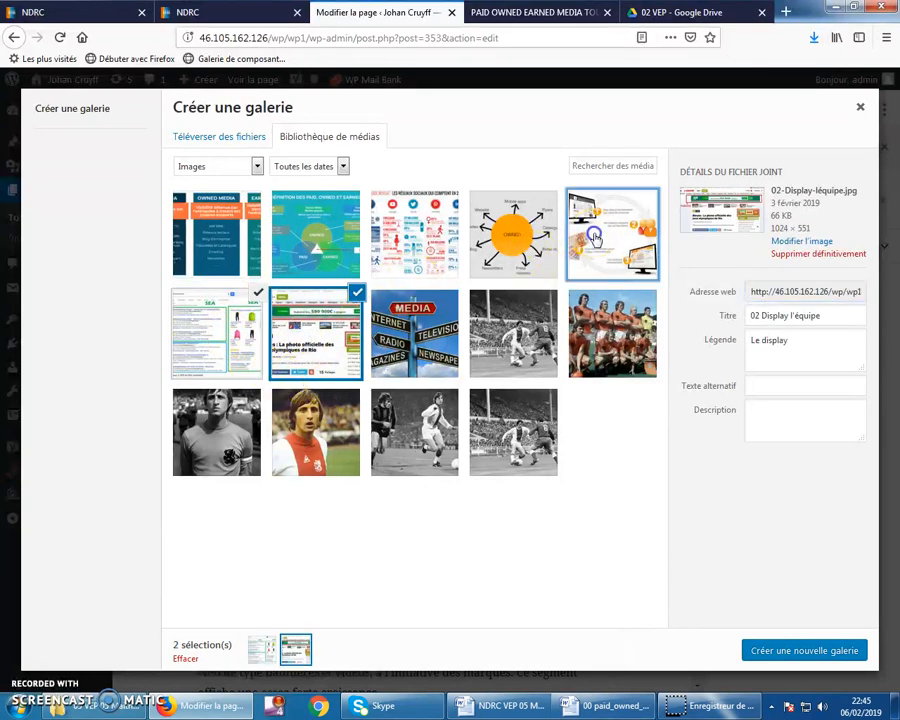
click(771, 652)
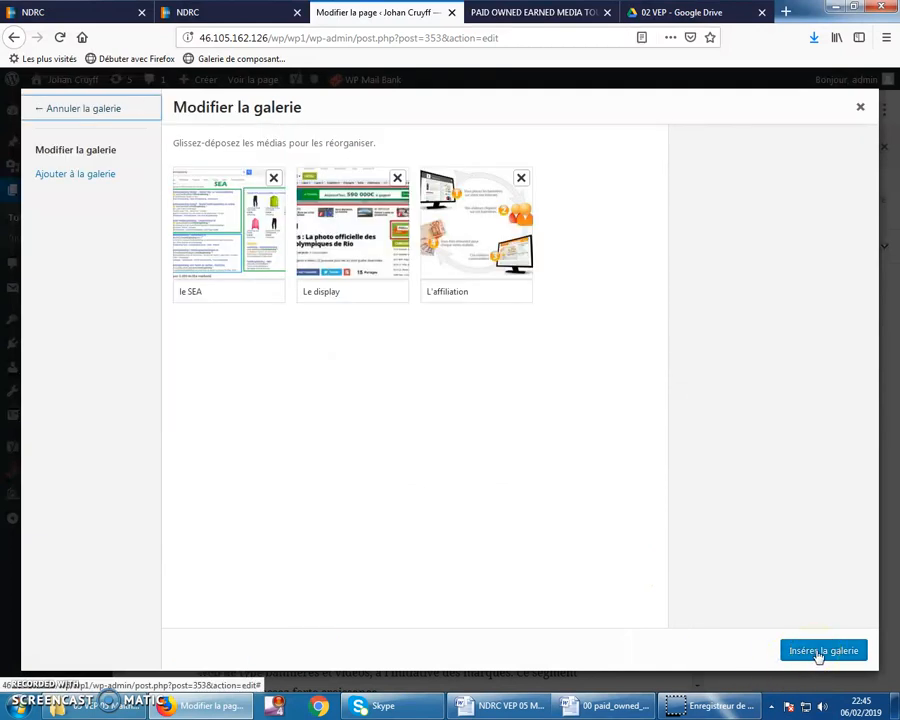
click(467, 292)
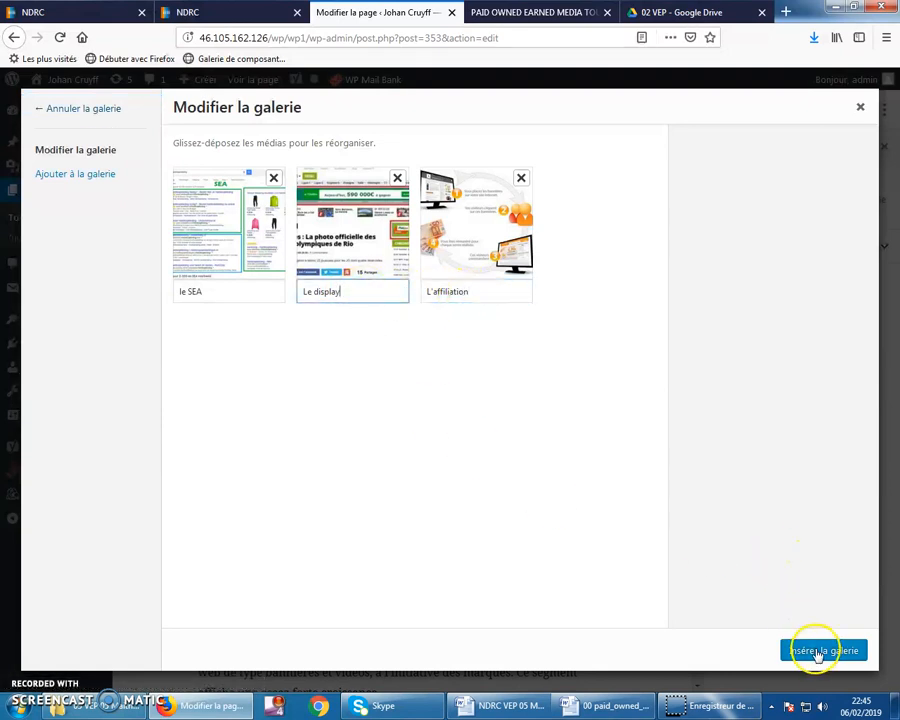
click(805, 652)
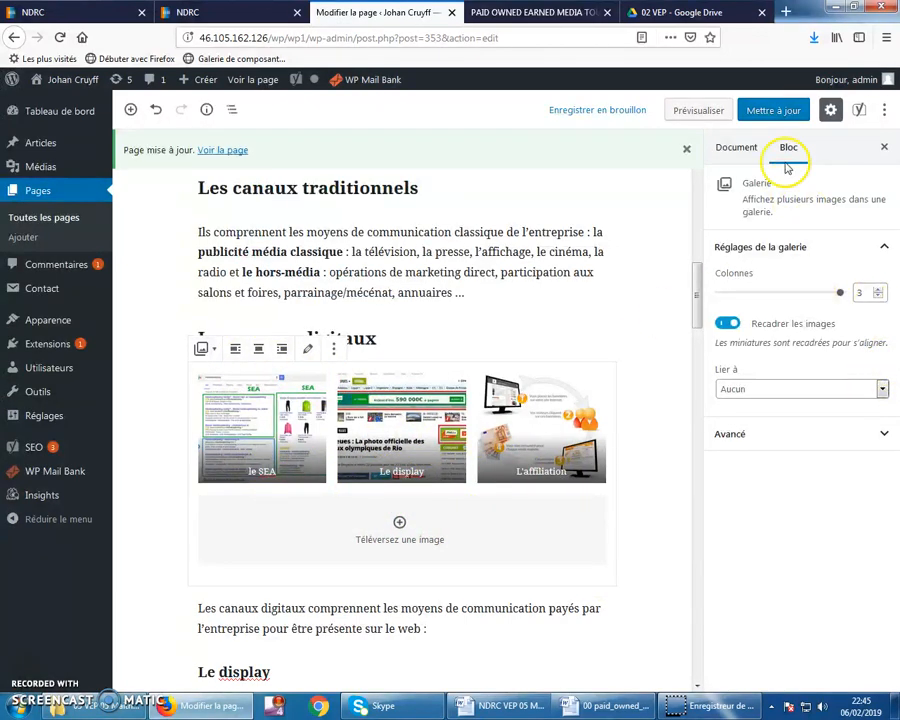
Update the page and reload its published version to check the three-image gallery under "Les canaux digitaux"
click(768, 111)
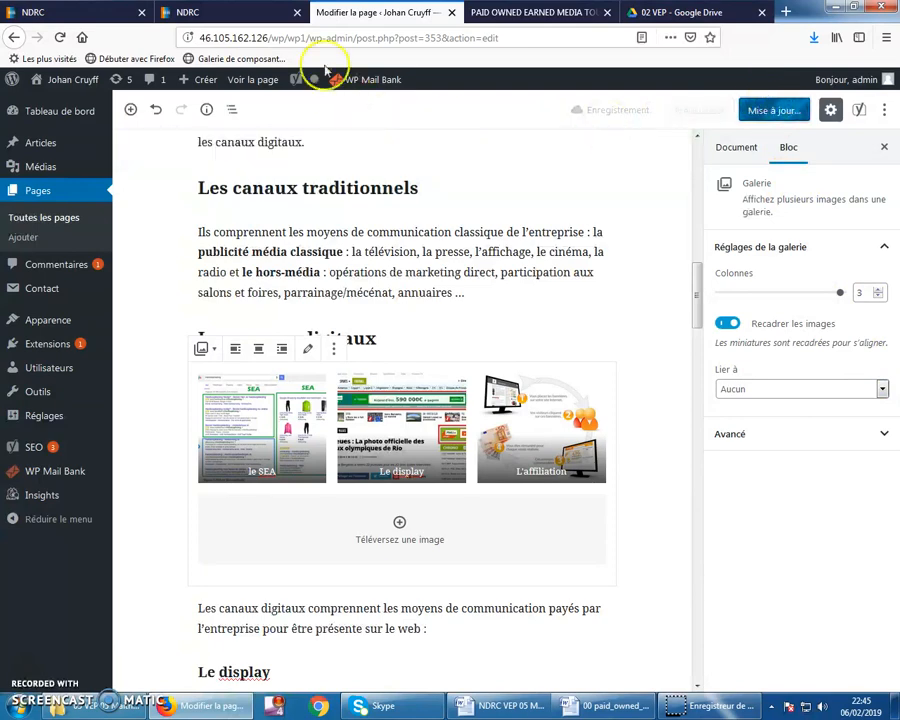
click(512, 12)
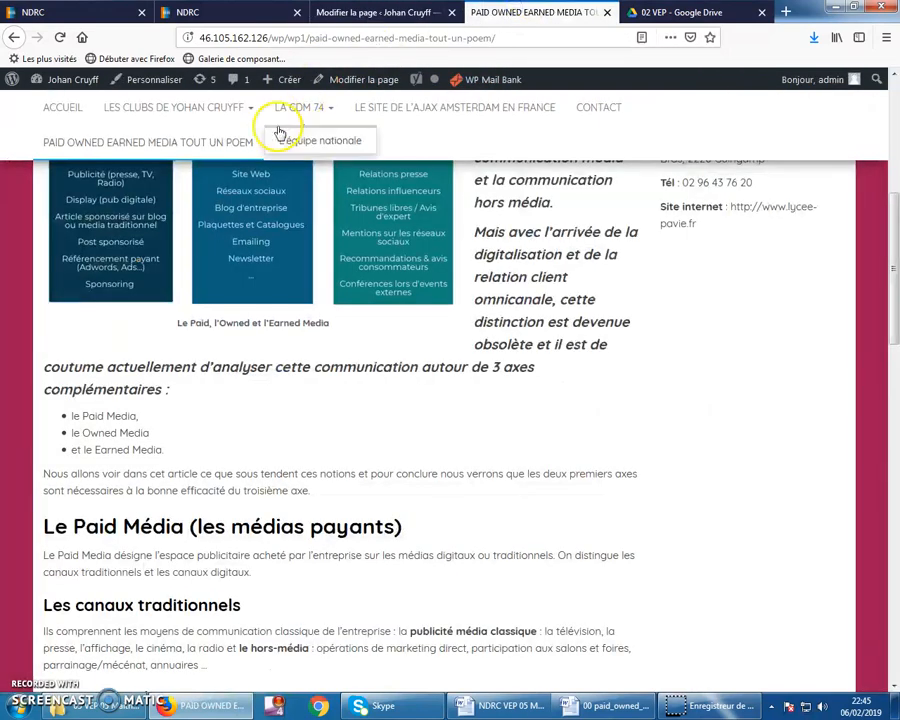
scroll(270, 265, down, 2)
scroll(270, 268, down, 4)
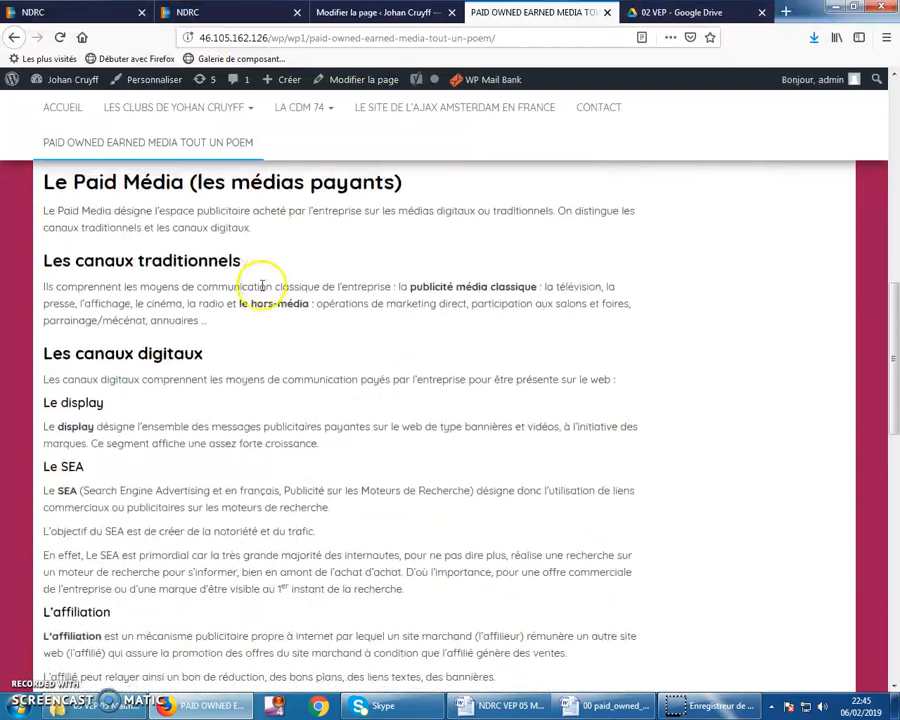
click(60, 40)
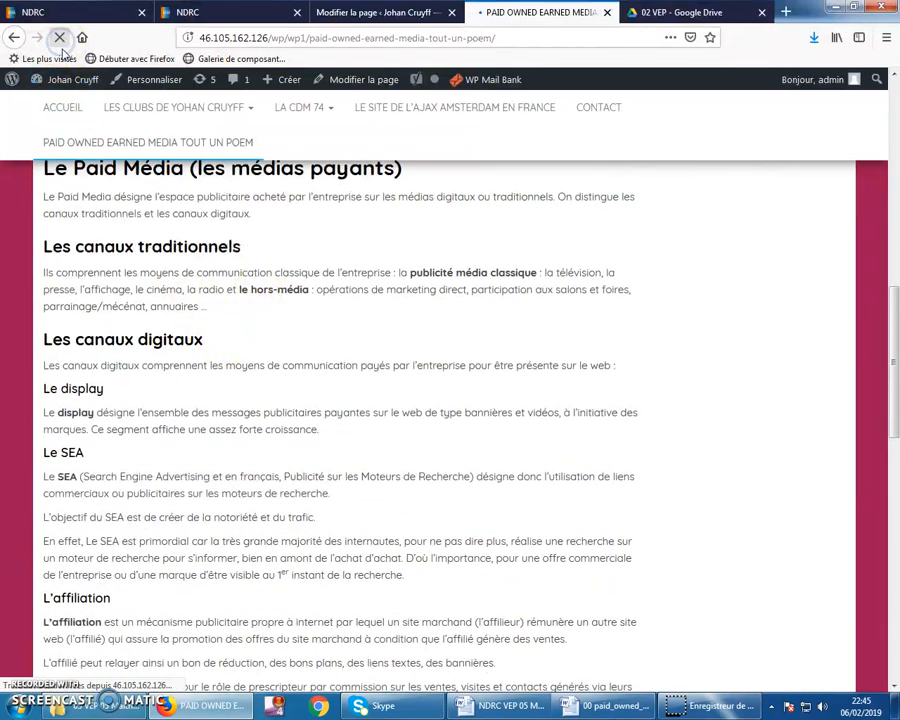
scroll(125, 280, down, 3)
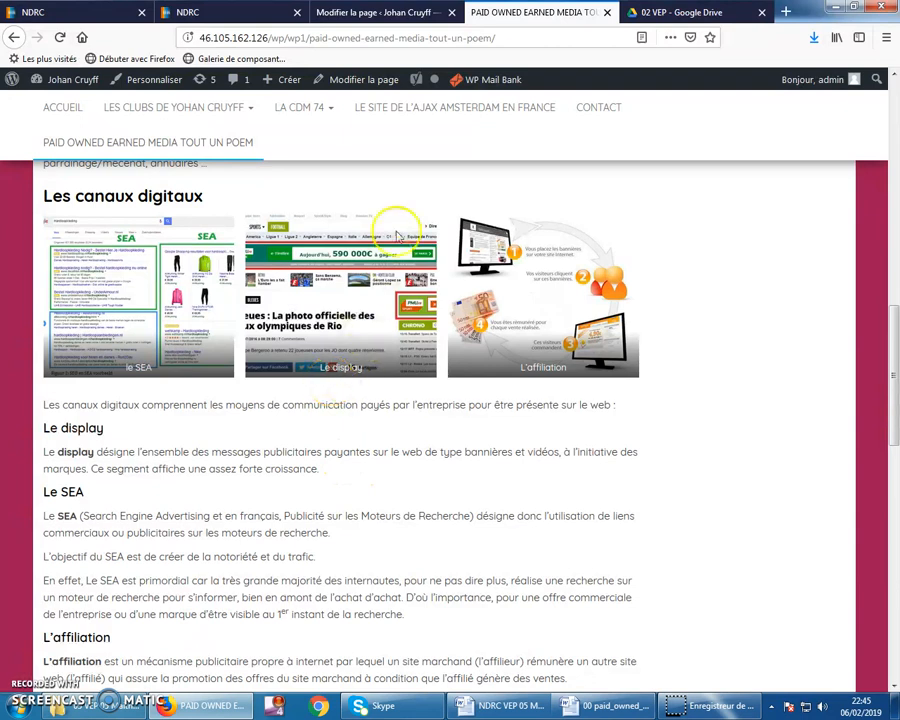
Insert a horizontal separator block in the page editor just above the "L'Owned Média (les médias propriétaires)" heading
click(394, 14)
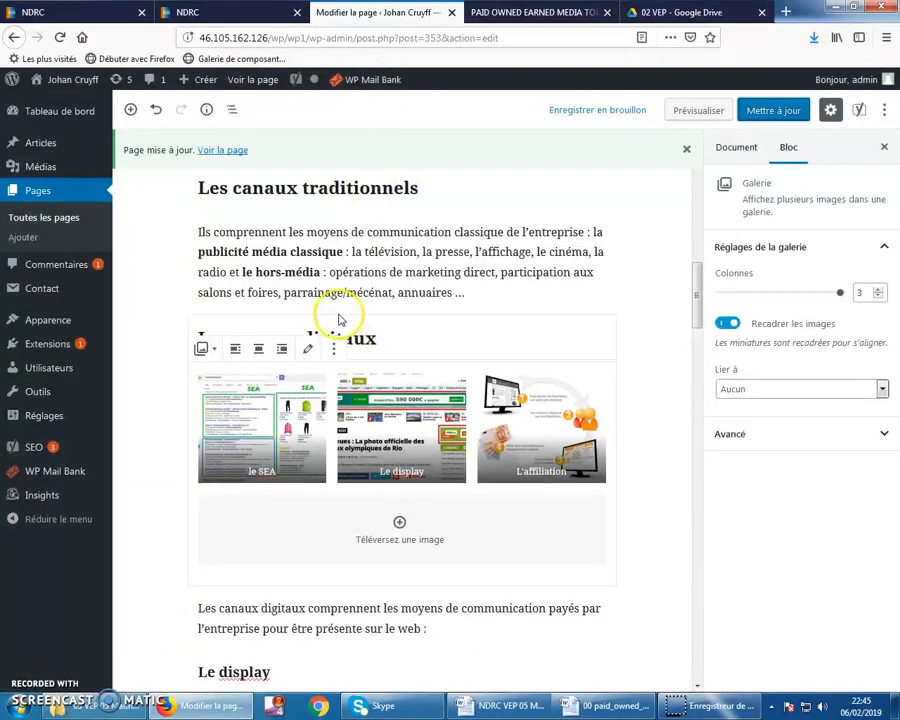
scroll(338, 319, down, 5)
click(300, 444)
scroll(307, 465, up, 1)
scroll(300, 440, up, 4)
click(283, 375)
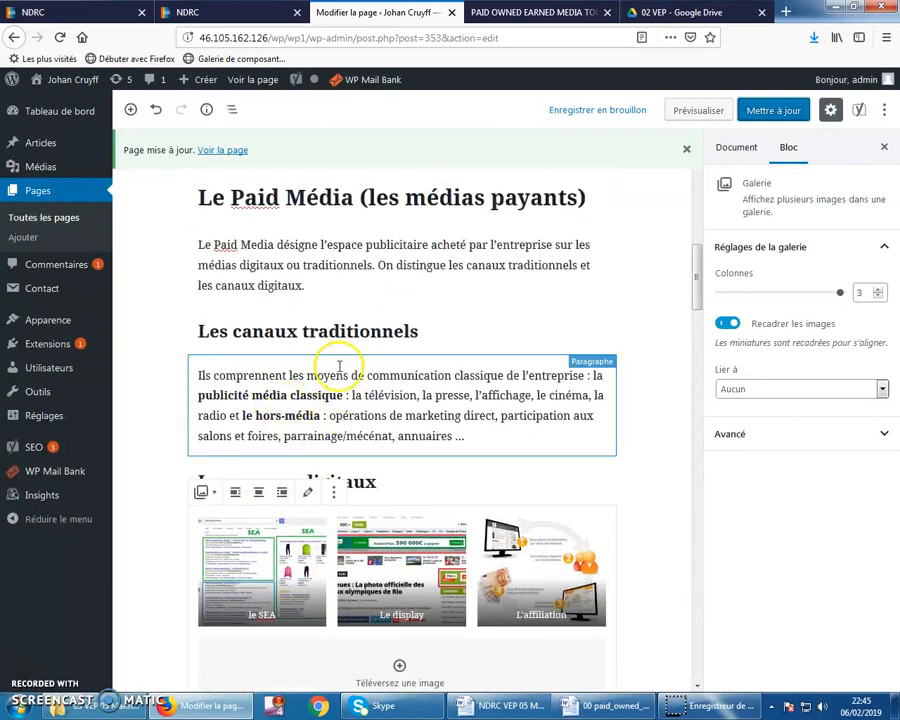
scroll(315, 402, down, 10)
click(298, 408)
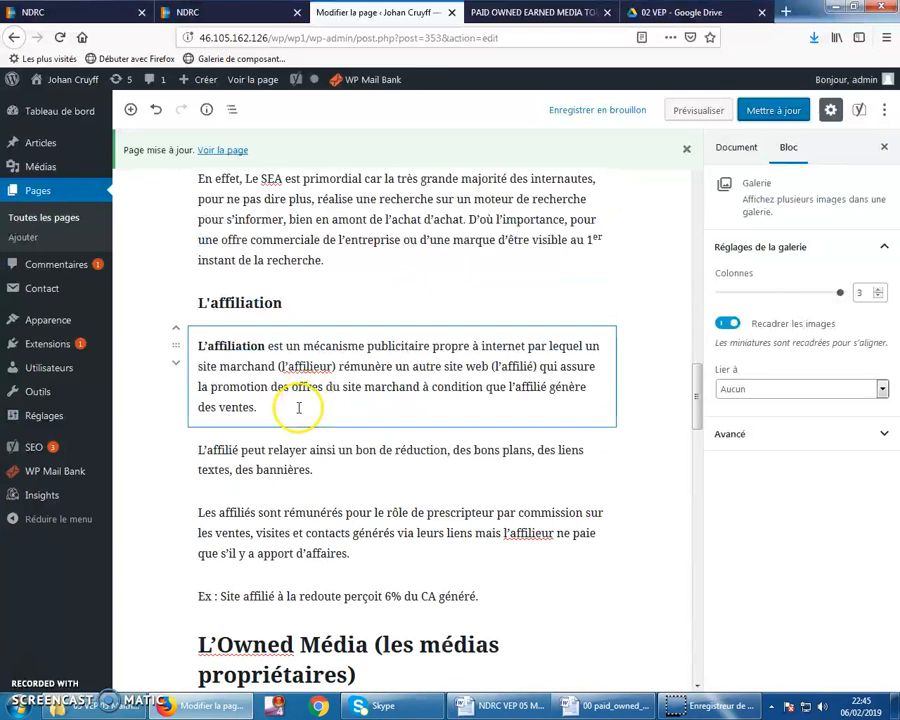
scroll(298, 408, down, 4)
click(210, 378)
click(340, 426)
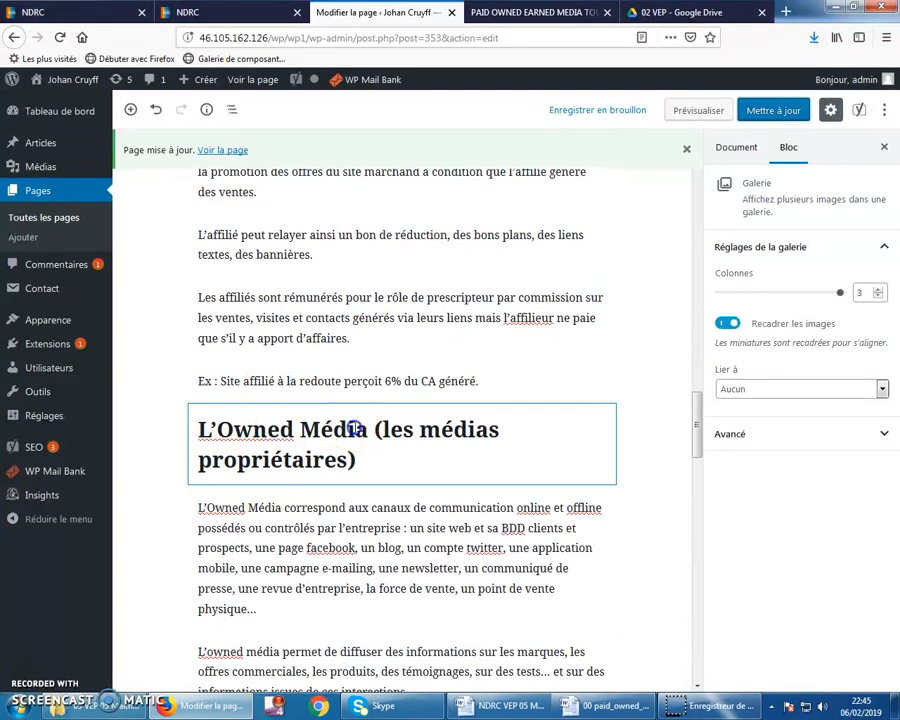
click(385, 414)
key(ctrl+a)
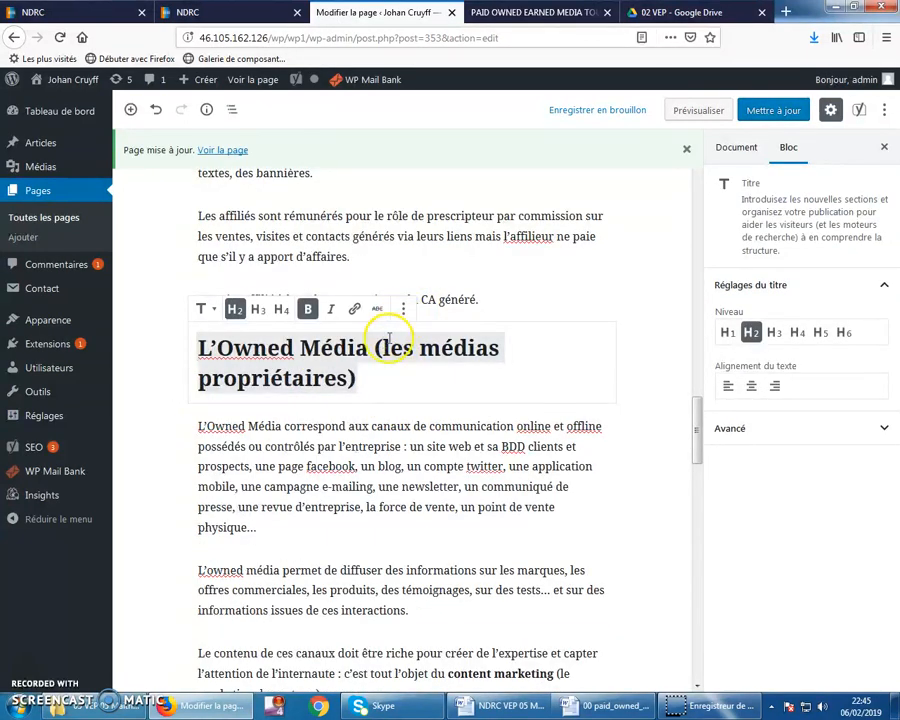
click(408, 462)
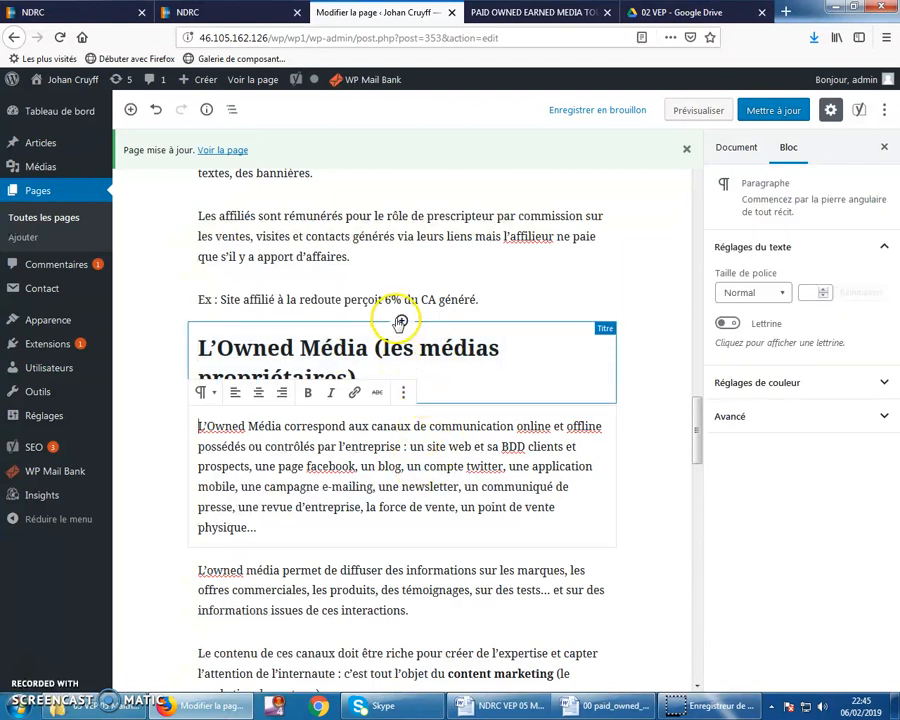
click(401, 321)
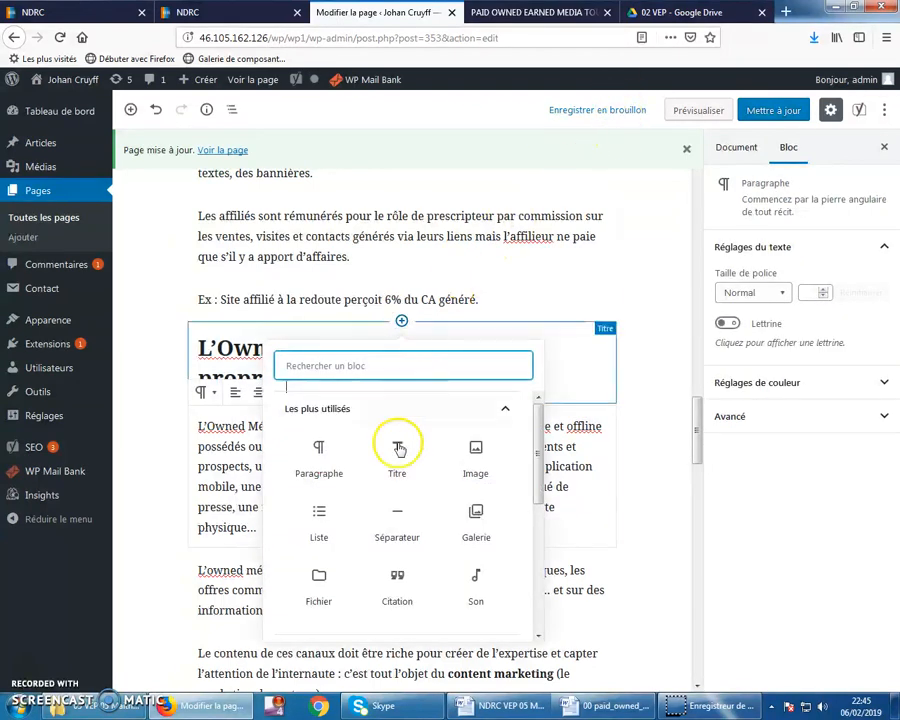
click(397, 515)
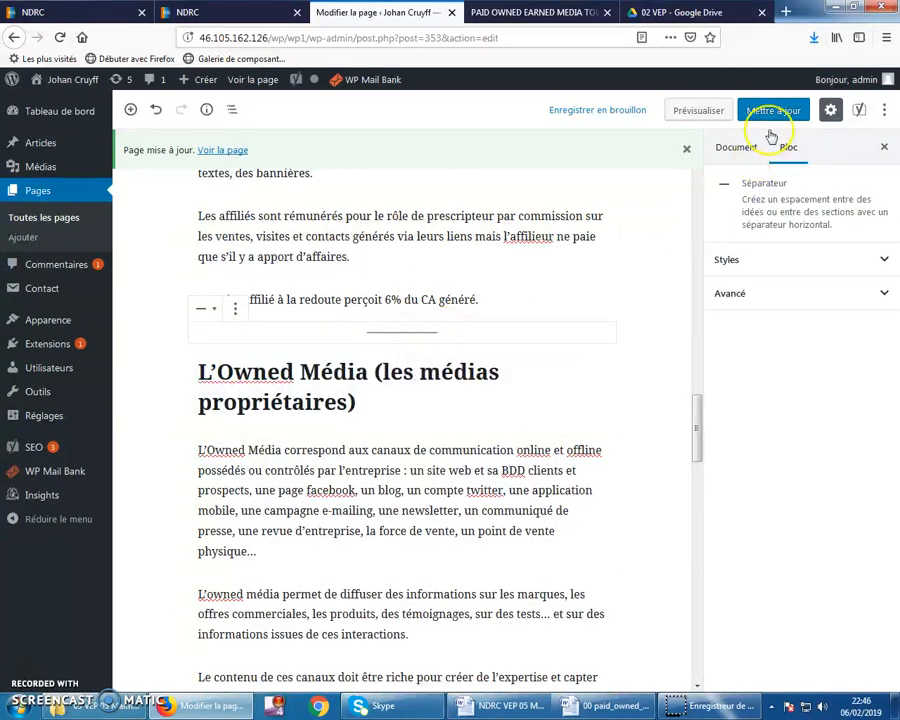
Update the page and reload its published version to check the separator above the "L'Owned Média" heading
click(518, 14)
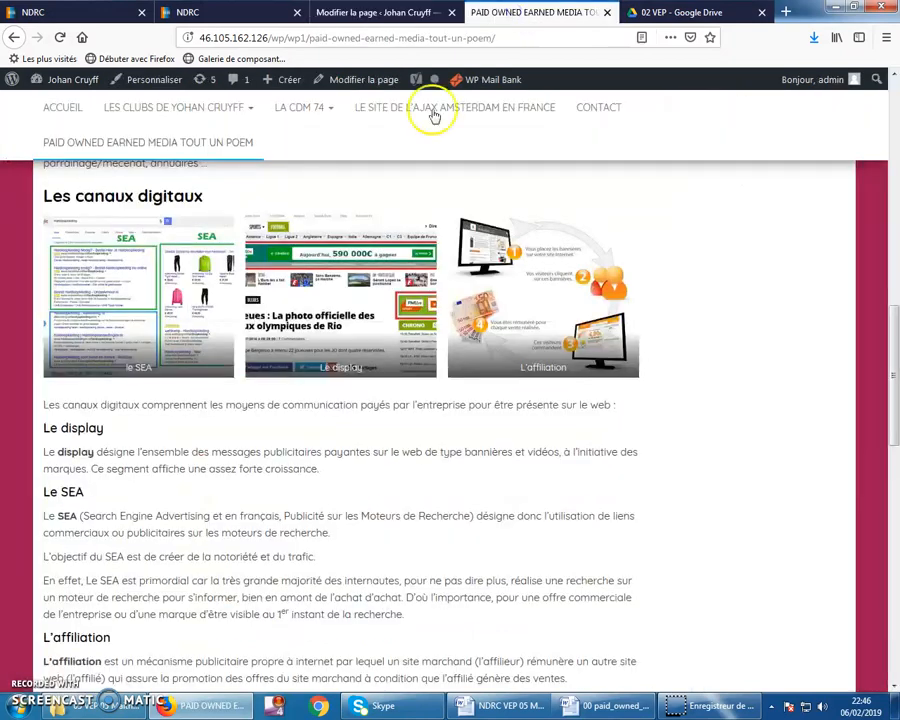
scroll(322, 228, down, 3)
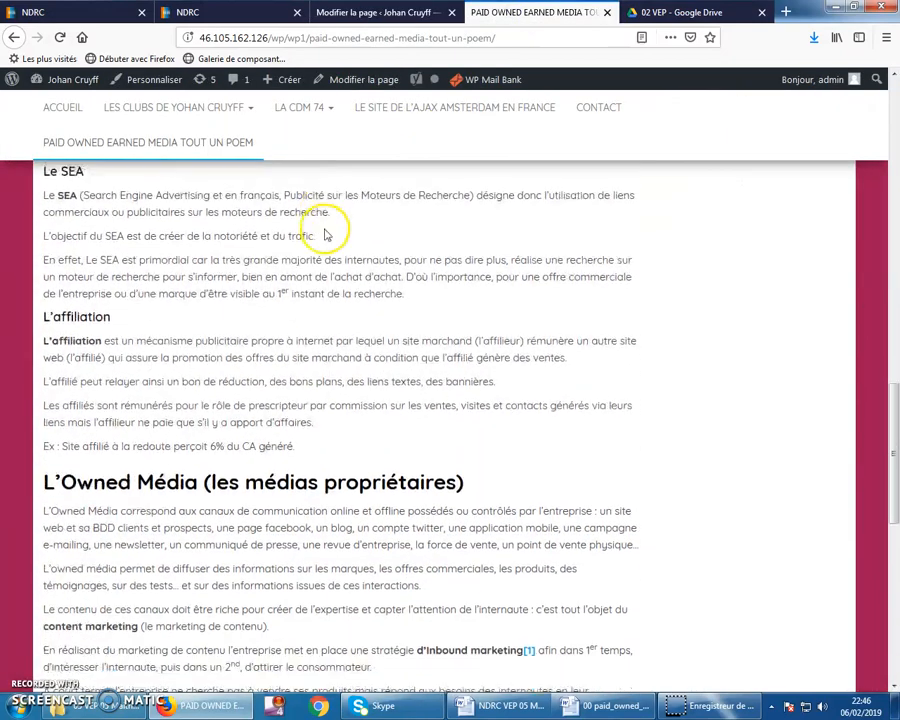
click(60, 37)
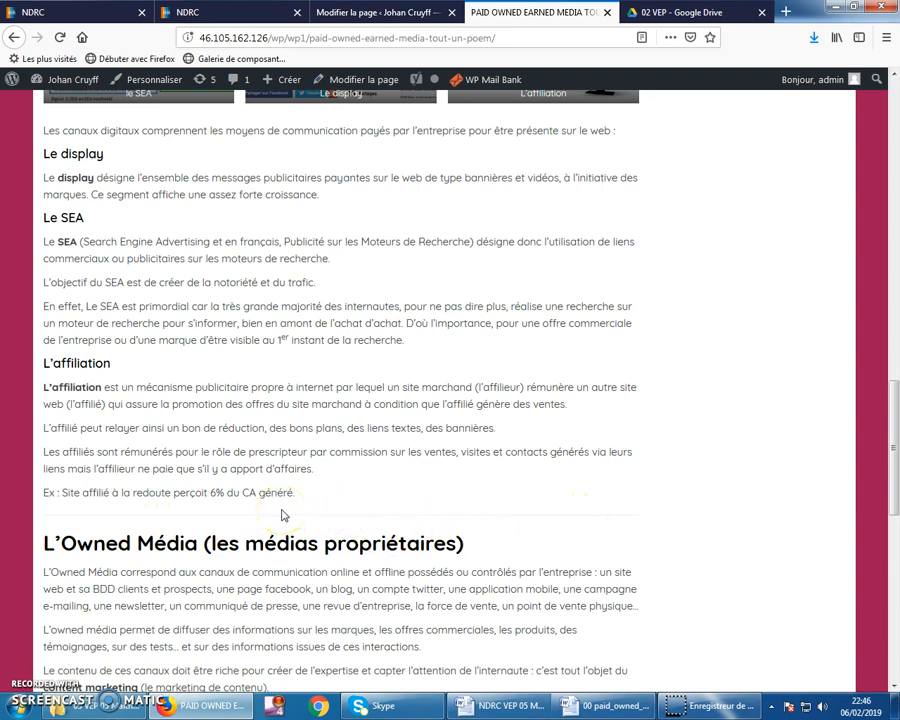
scroll(279, 508, up, 5)
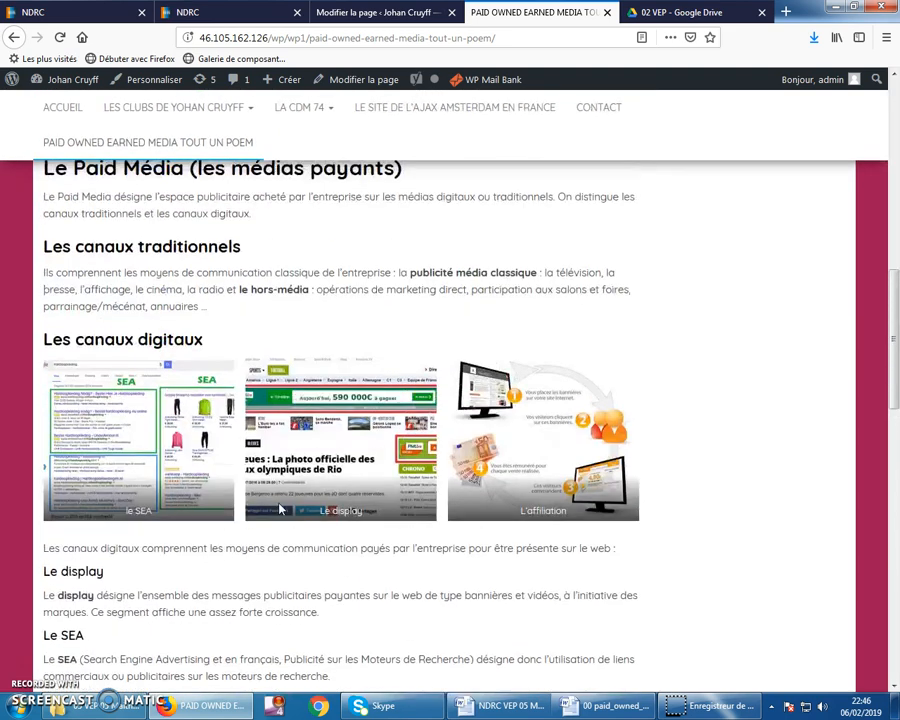
Insert a spacing block (Espacement) in the page editor just above the "Le Paid Média (les médias payants)" heading
click(358, 14)
scroll(250, 435, up, 5)
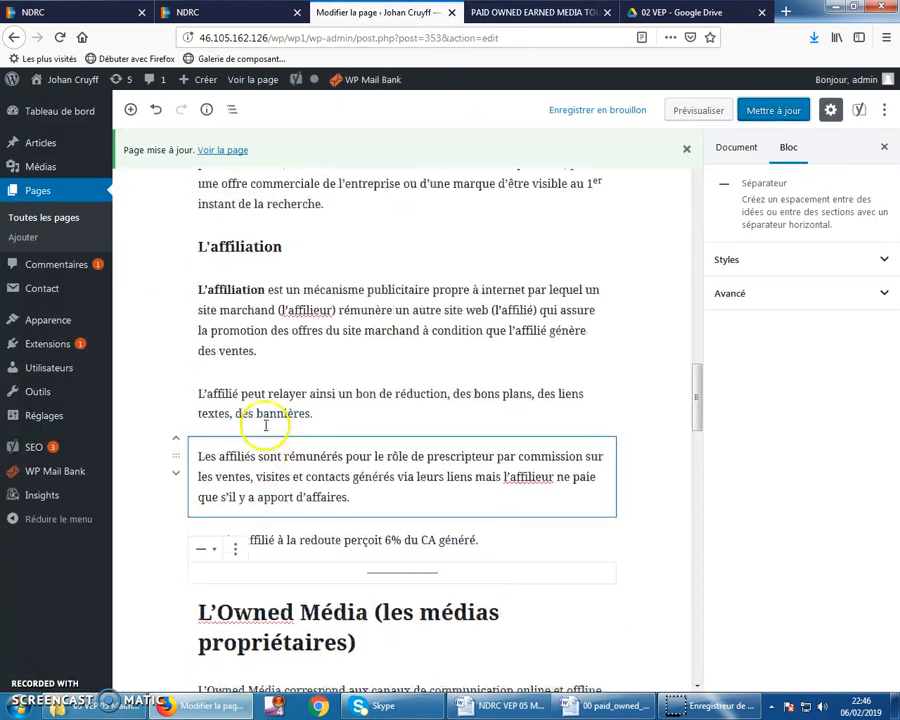
scroll(265, 430, up, 10)
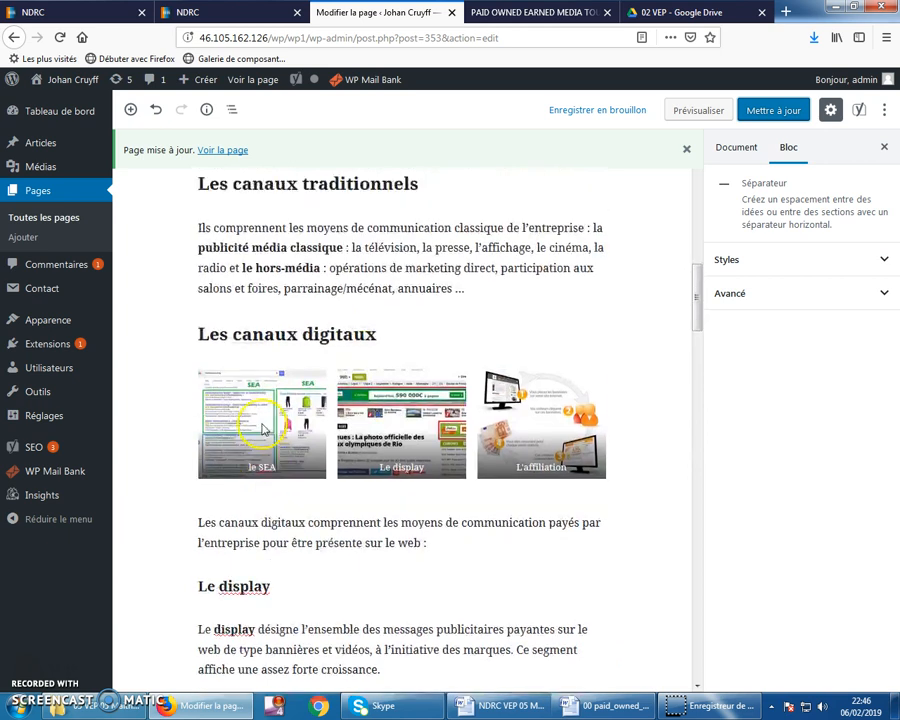
scroll(262, 420, up, 1)
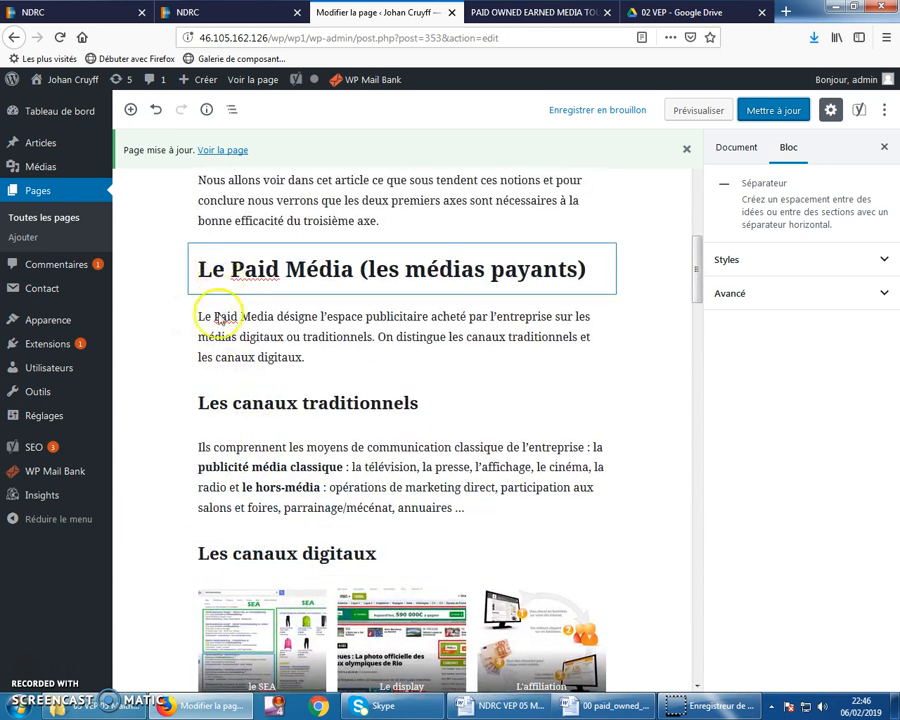
scroll(372, 322, up, 1)
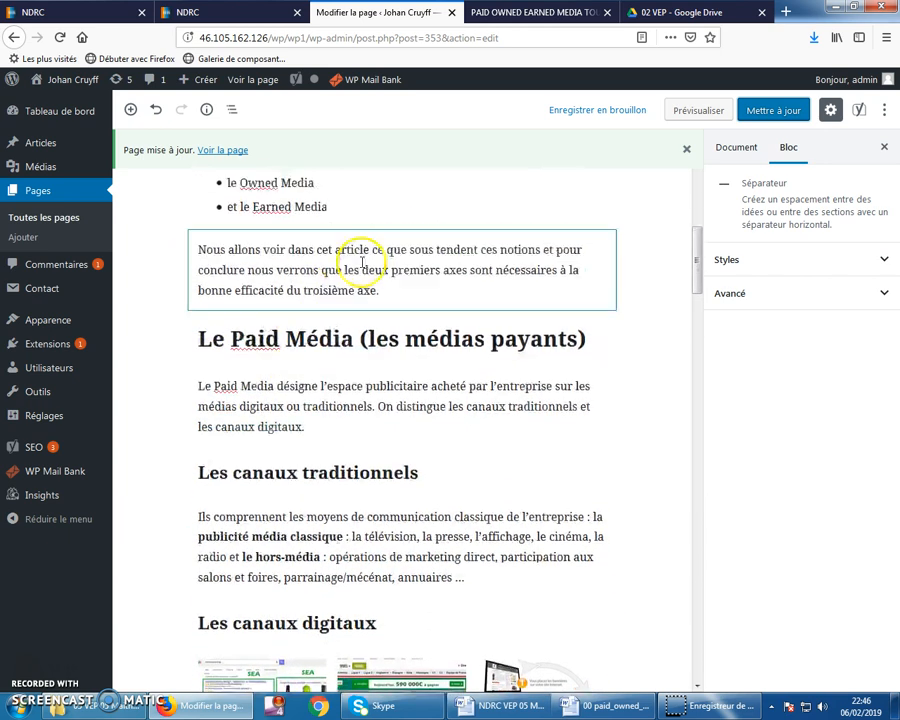
click(401, 314)
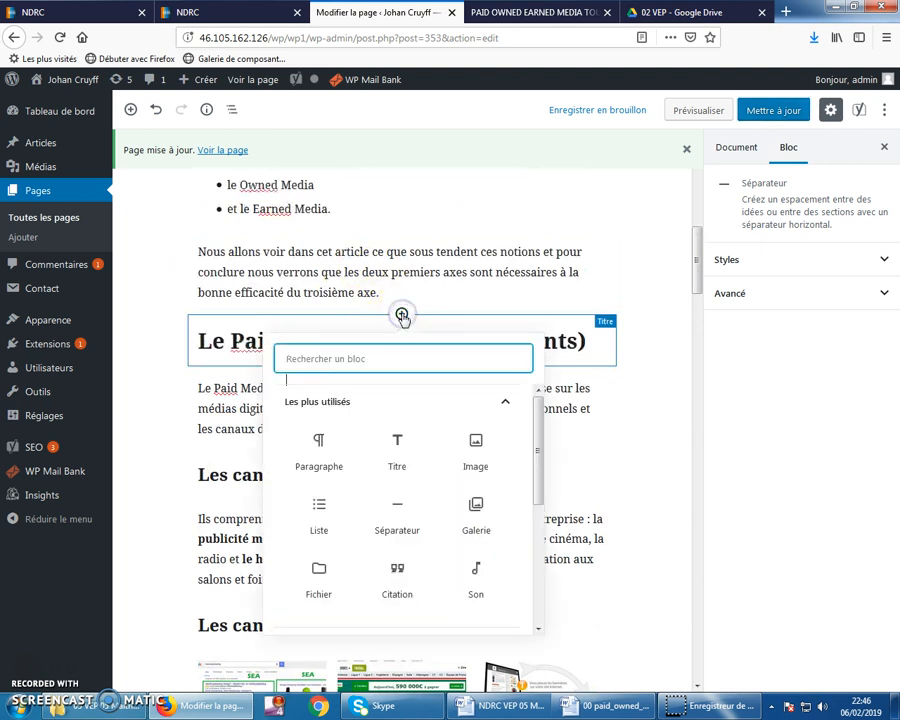
click(506, 405)
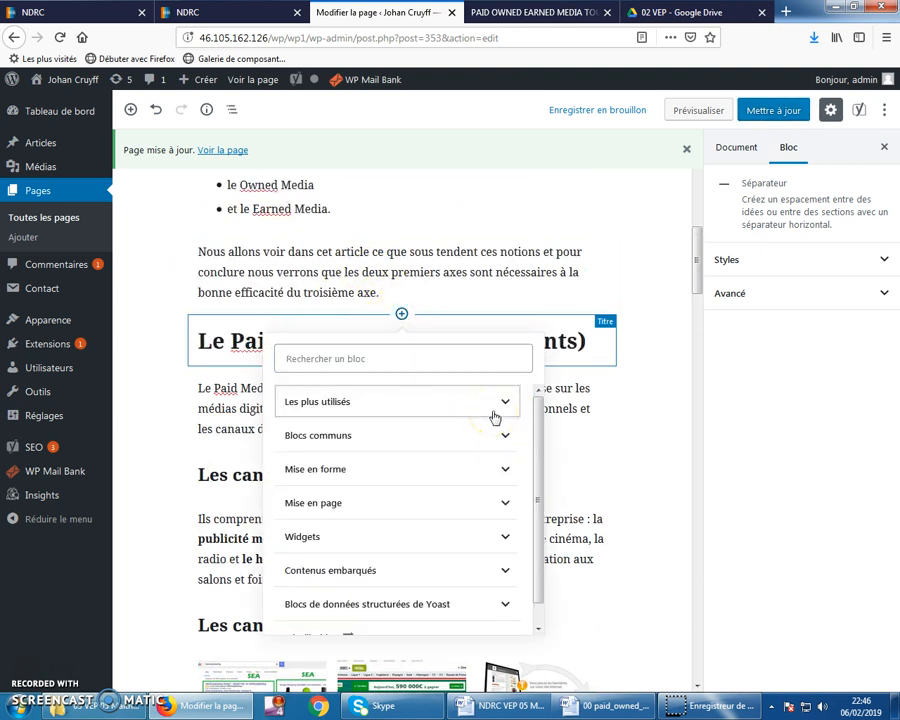
click(506, 505)
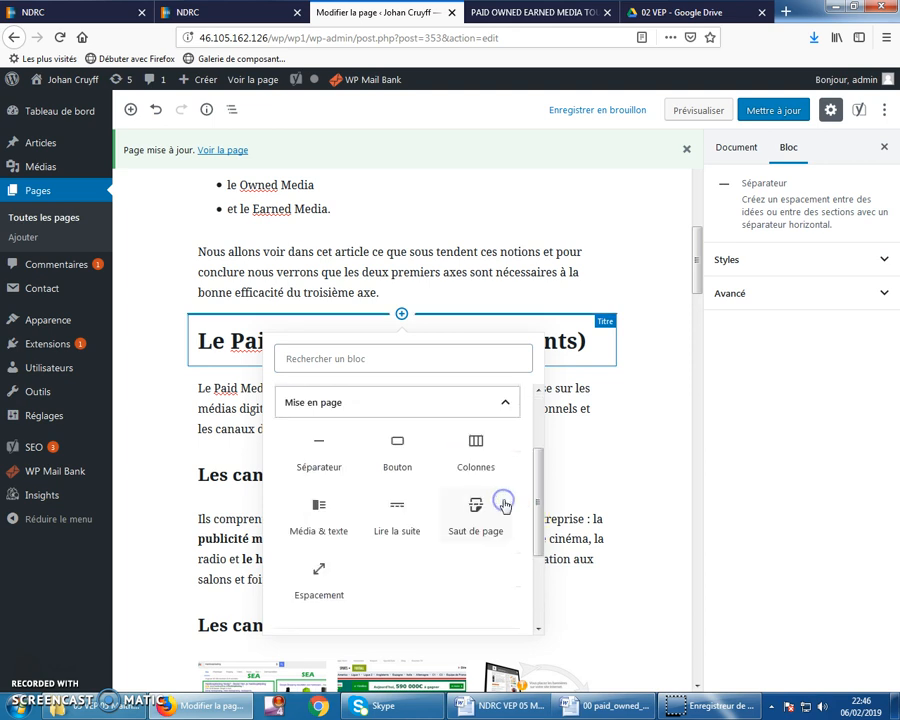
click(316, 574)
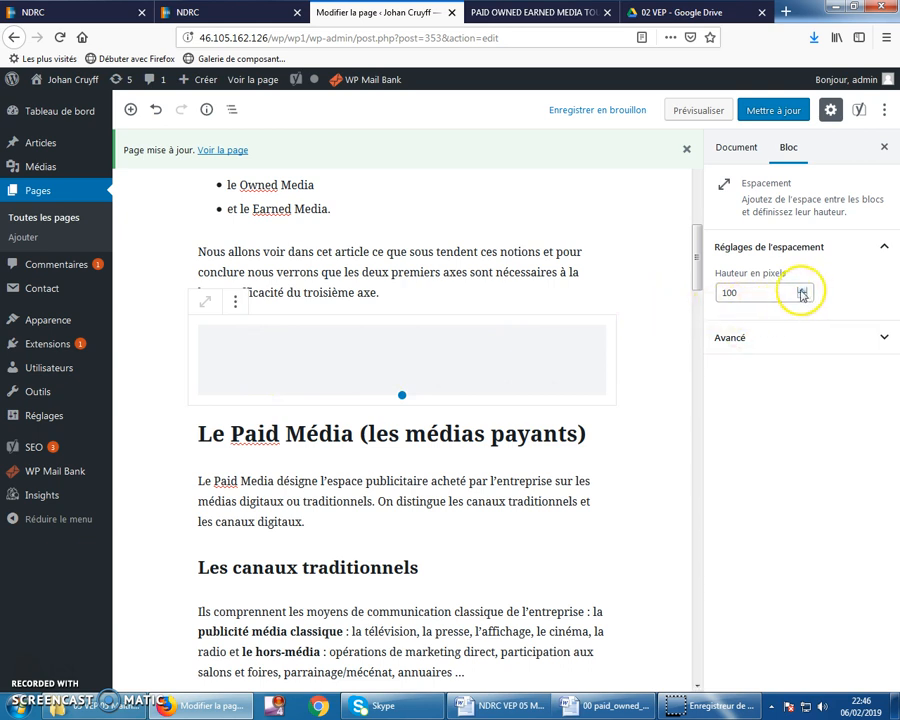
Update the page and reload its published version to check the spacing above the "Le Paid Média" heading
click(768, 109)
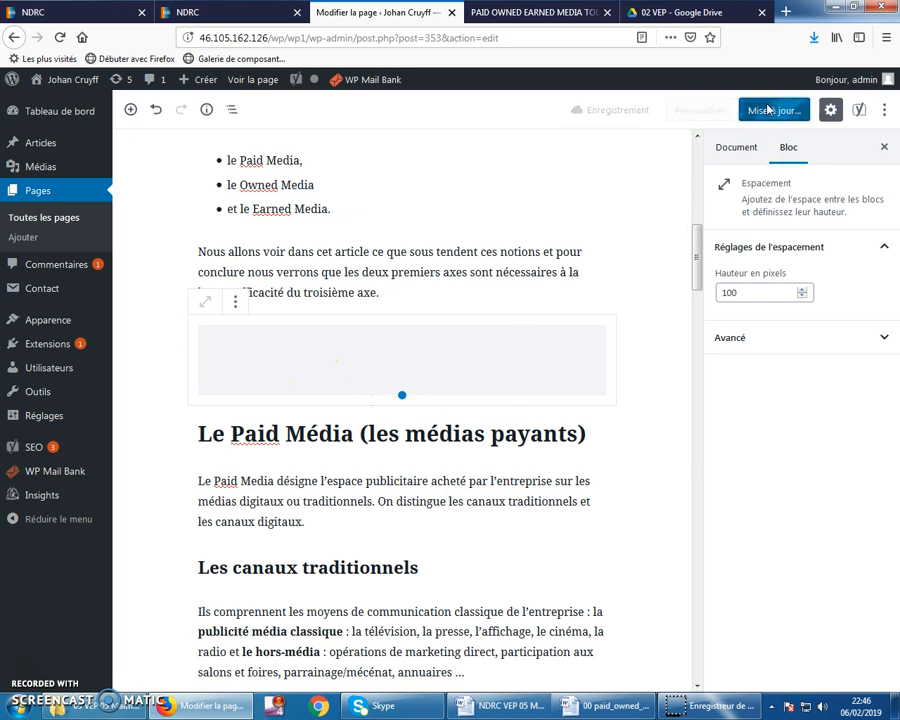
click(425, 352)
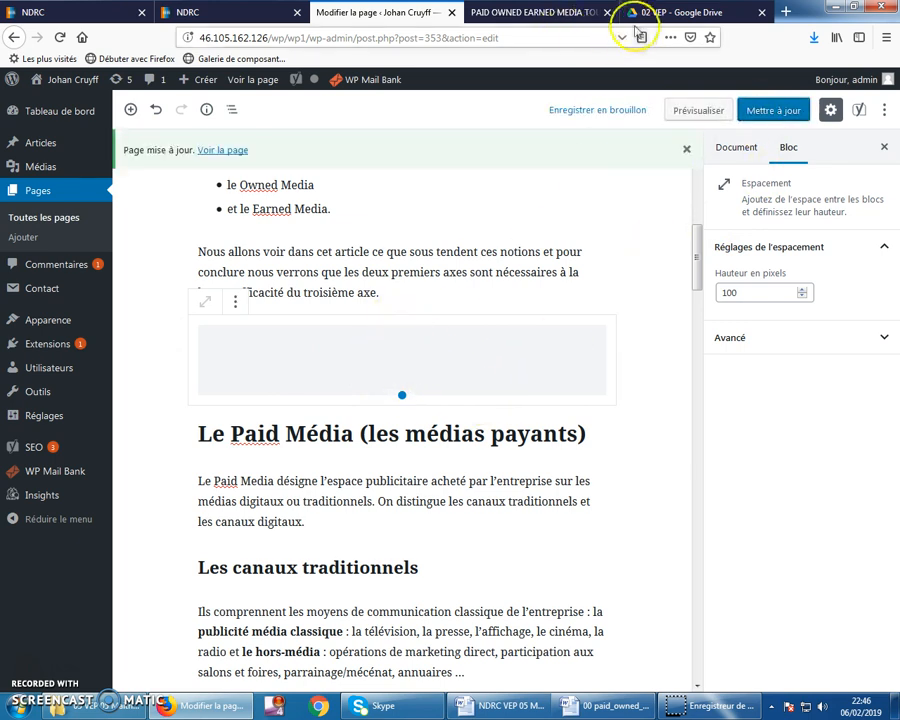
click(502, 14)
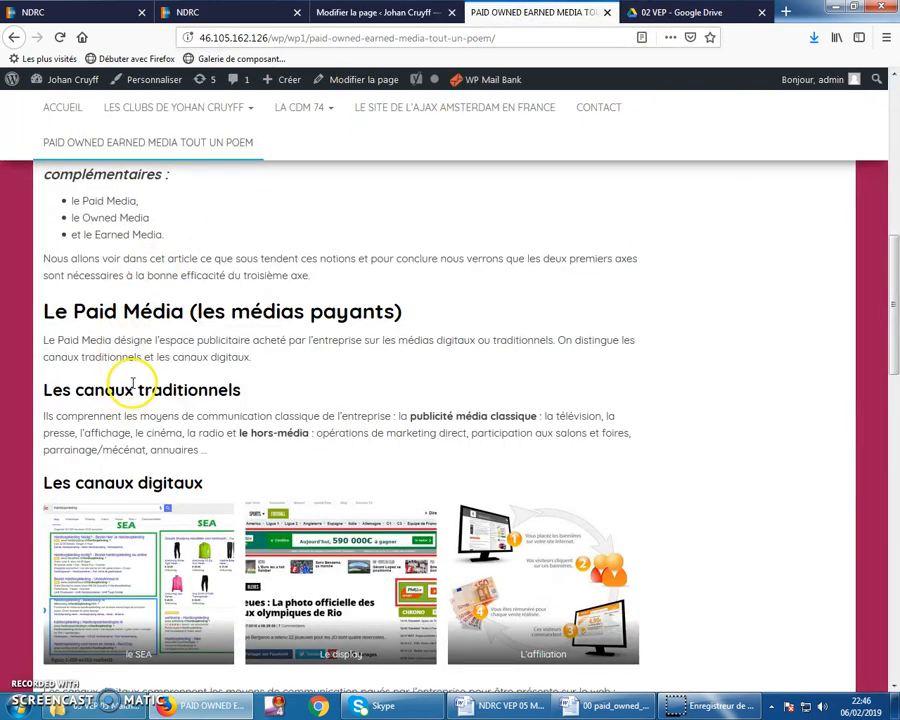
scroll(137, 374, up, 1)
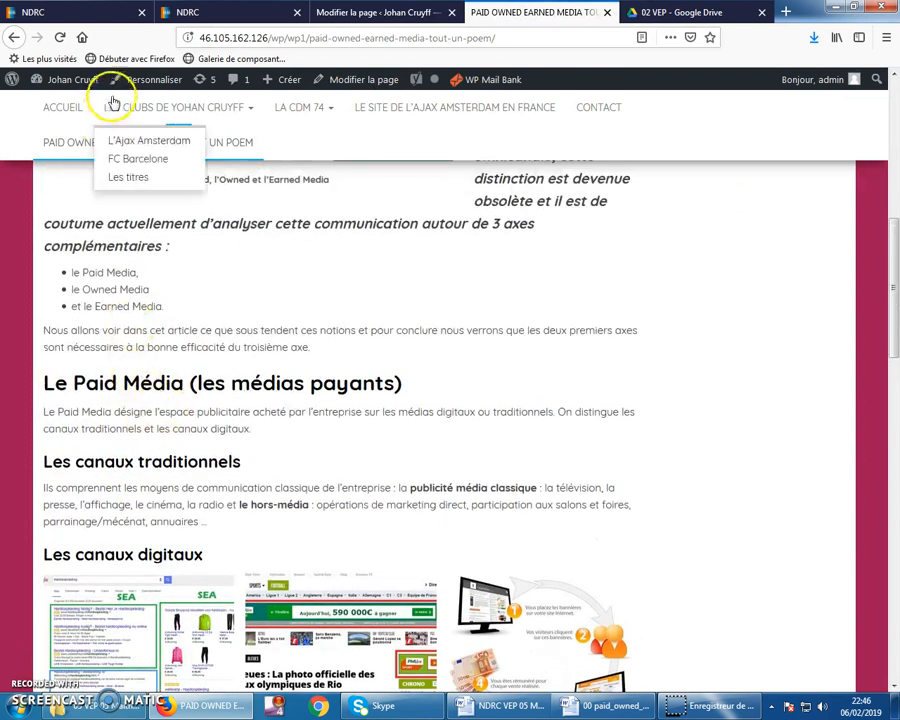
click(60, 38)
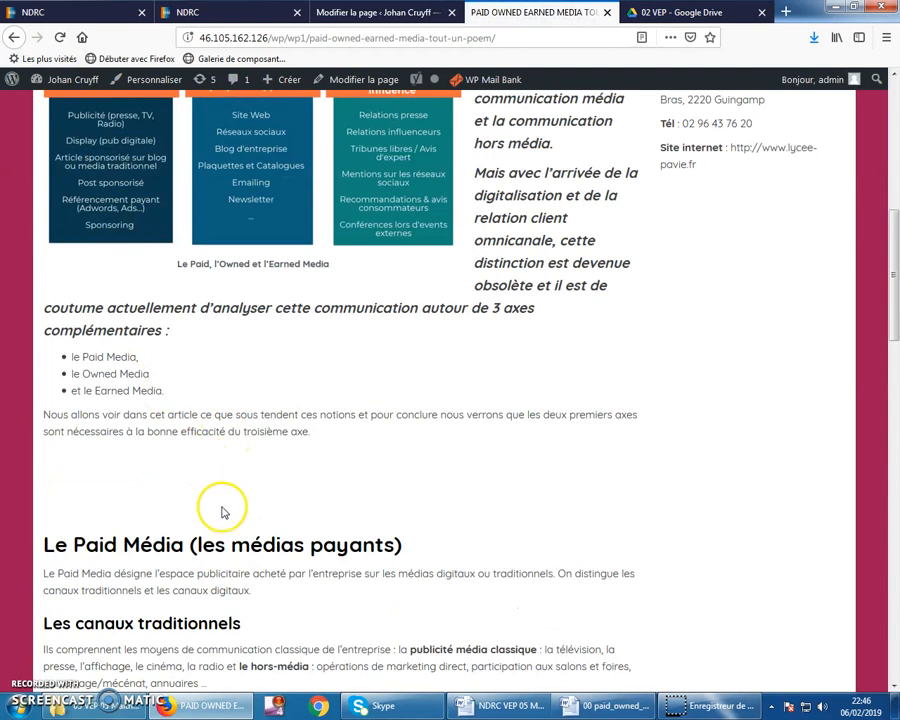
Set the spacing block's height to 170 pixels, update the page and reload its published version to check the gap
click(376, 13)
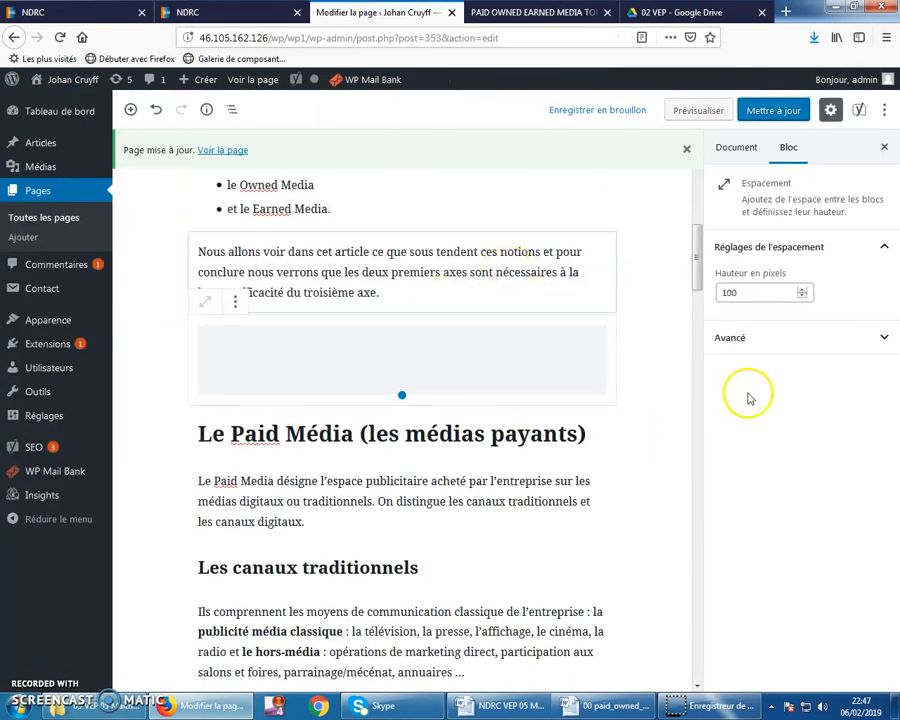
drag(802, 289, 802, 290)
click(774, 110)
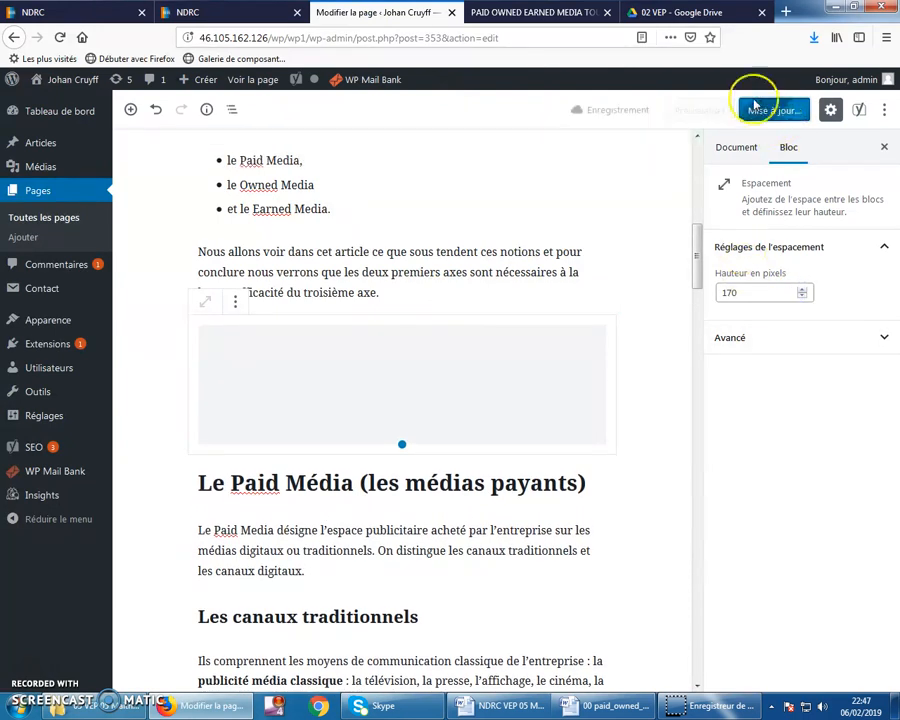
click(520, 12)
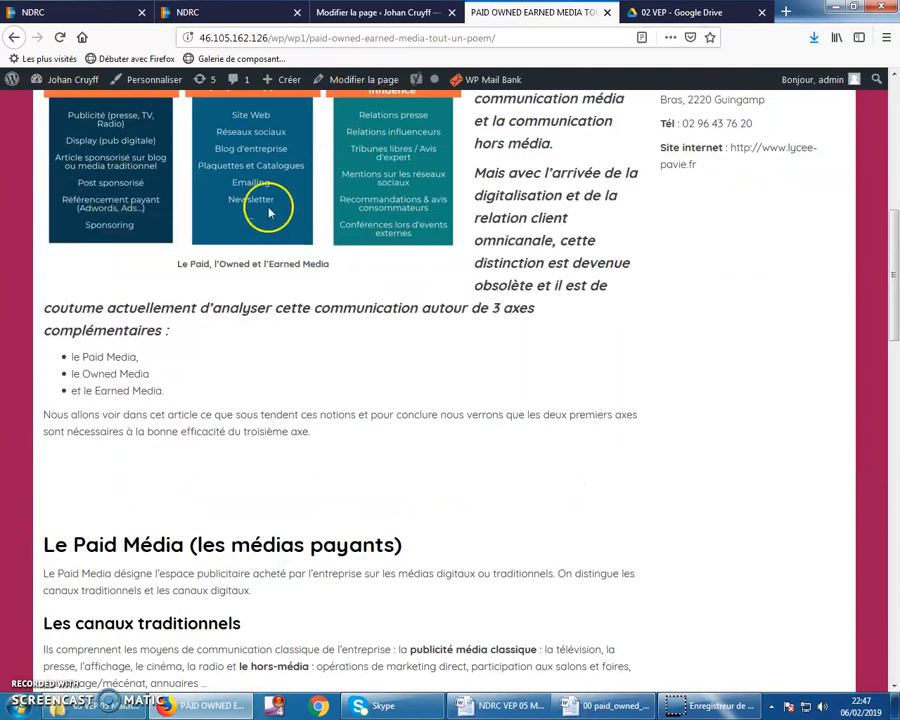
click(60, 38)
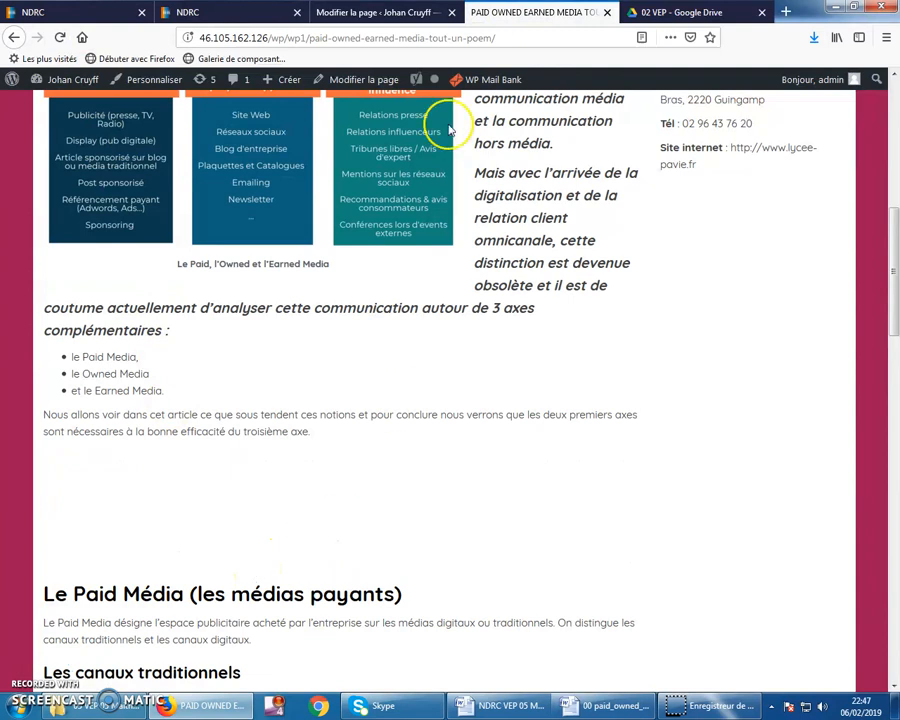
Remove the spacing block above the "Le Paid Média" heading in the page editor and update the page
click(390, 13)
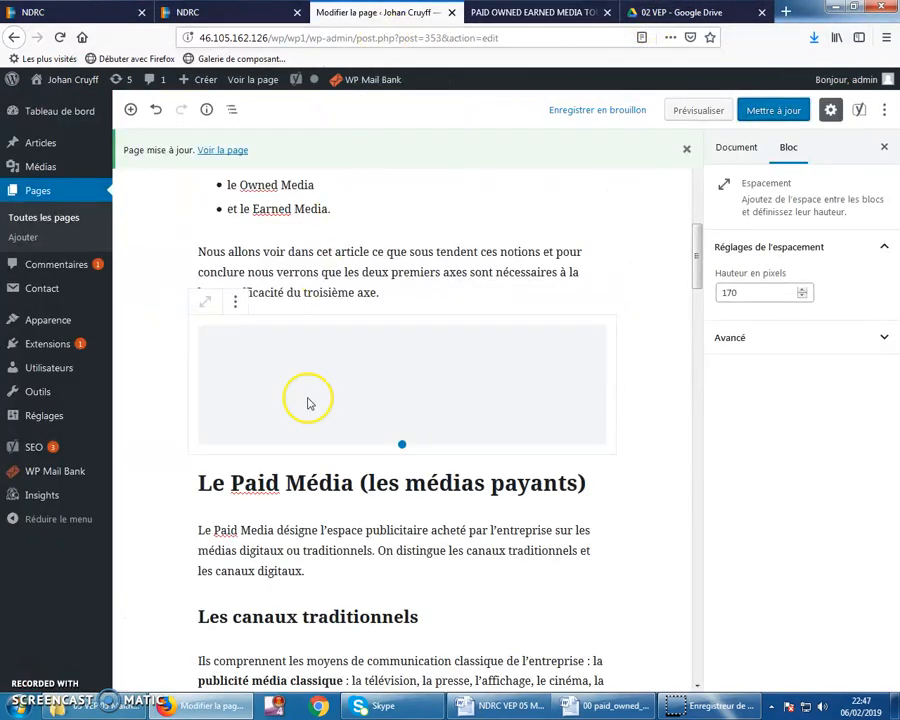
click(235, 302)
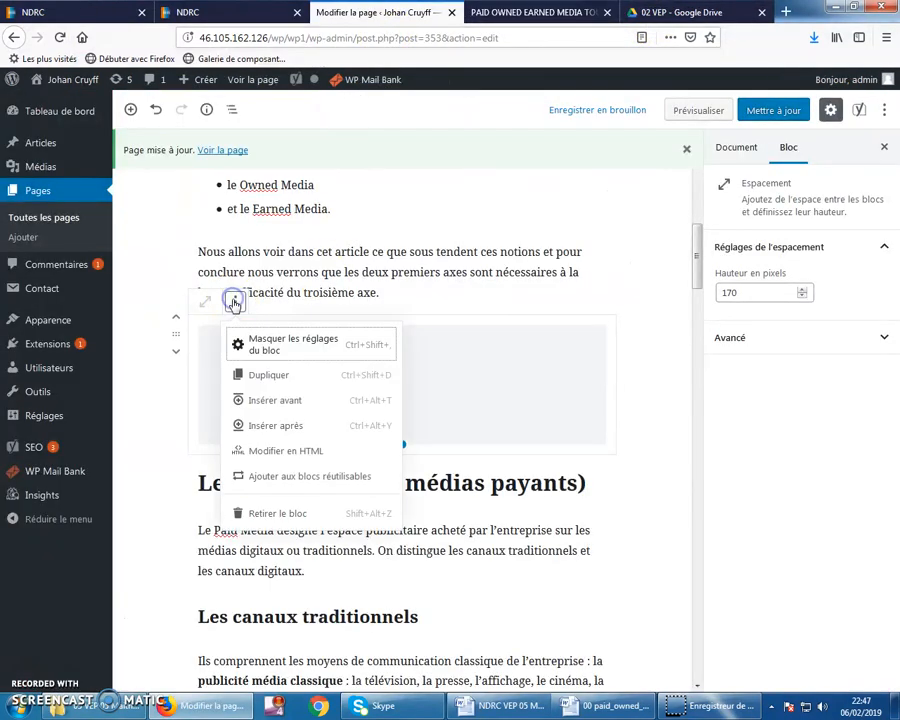
click(276, 514)
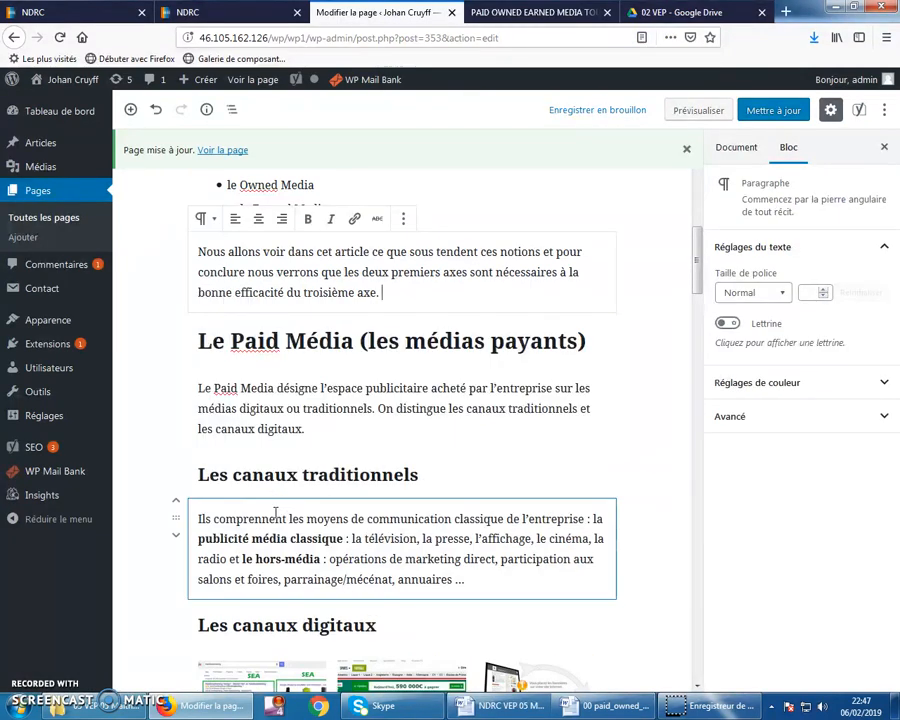
click(775, 112)
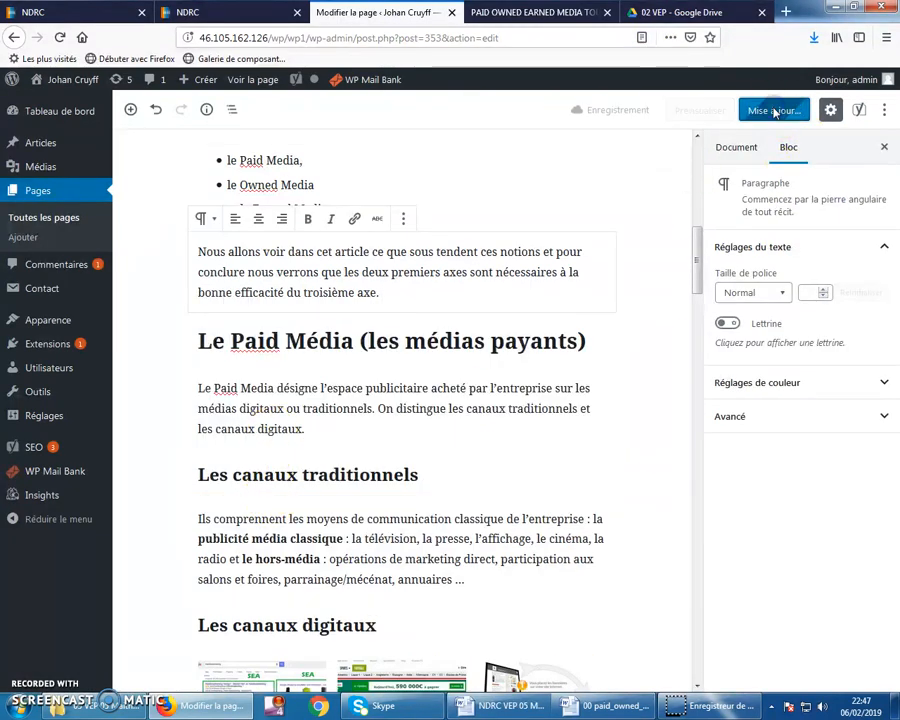
Remove the horizontal separator block above the "L'Owned Média (les médias propriétaires)" heading
scroll(410, 560, down, 3)
click(383, 530)
scroll(380, 530, down, 8)
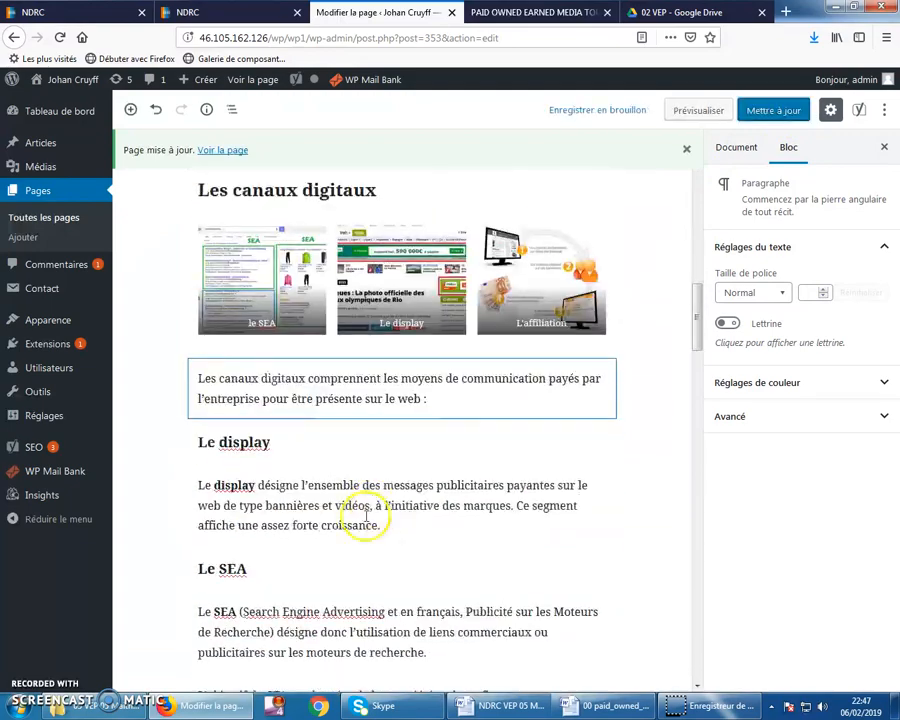
scroll(283, 494, down, 5)
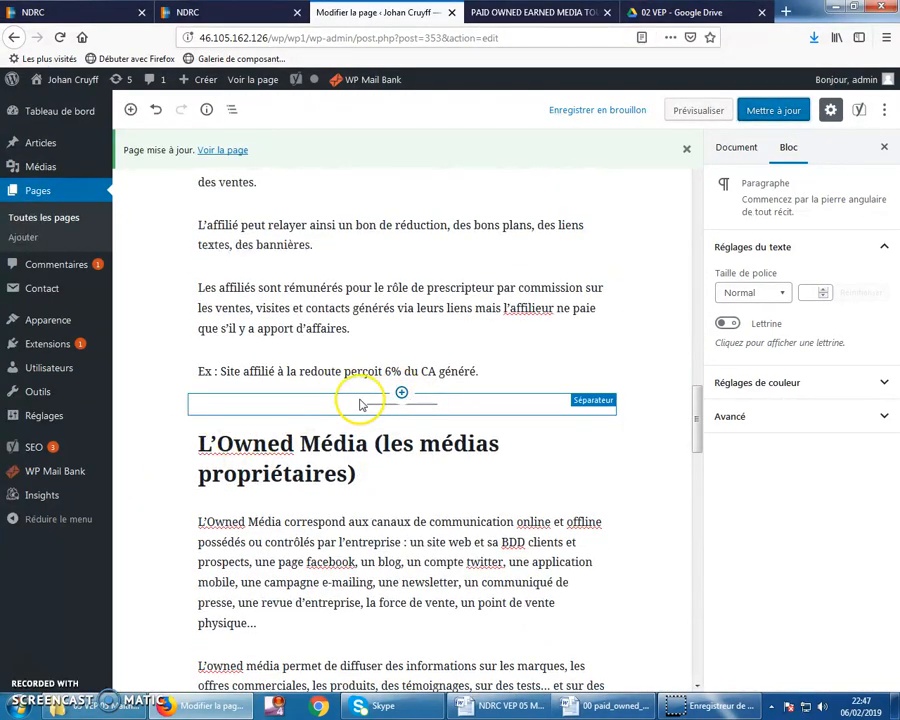
click(179, 410)
click(235, 381)
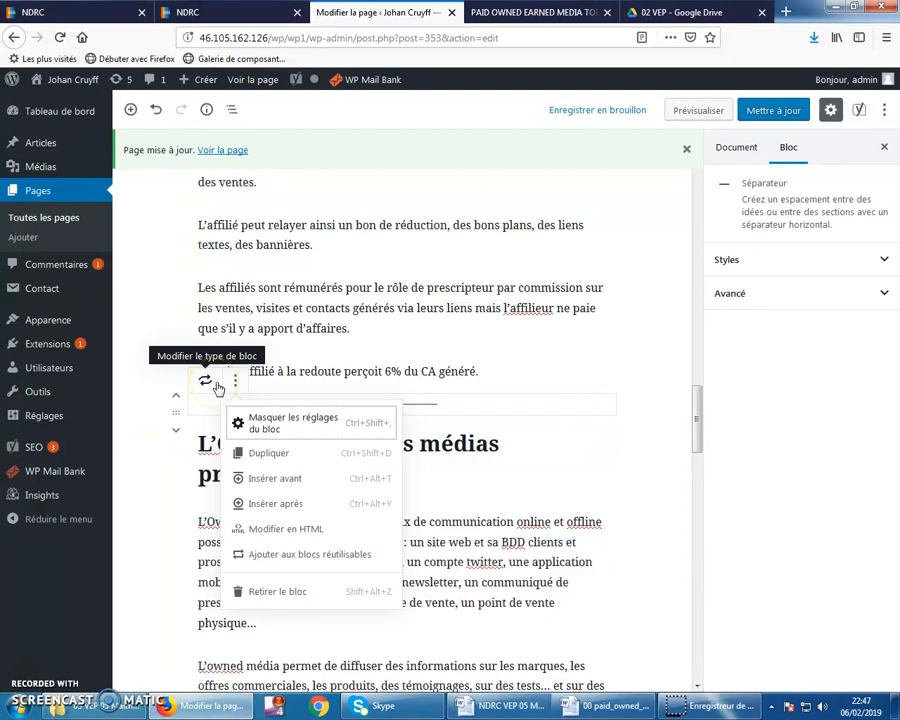
click(279, 591)
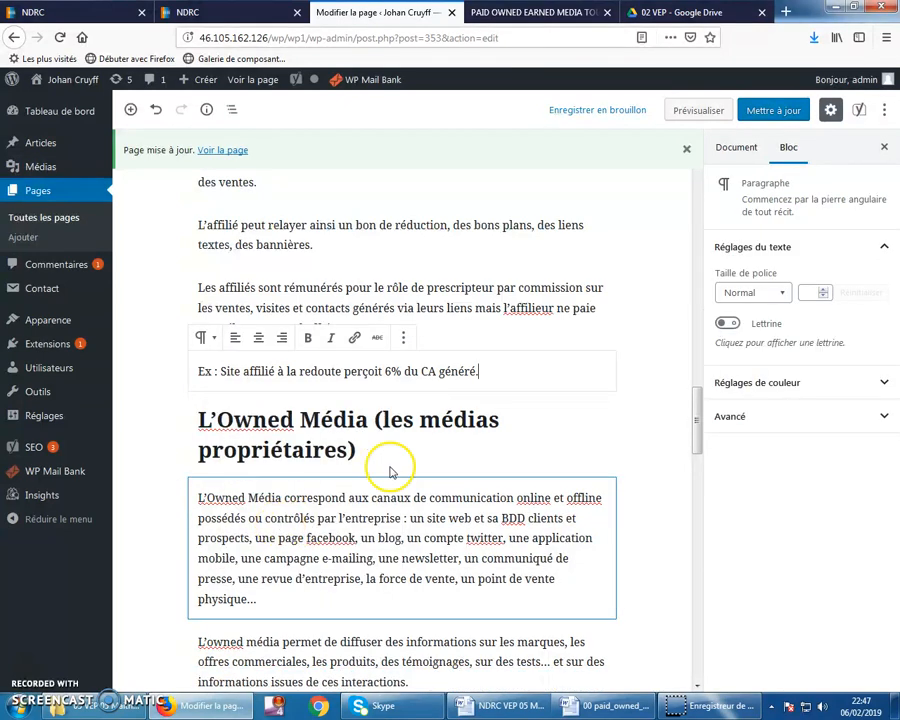
Insert a page break block (Saut de page) just above the "L'Owned Média (les médias propriétaires)" heading
mouse_move(404, 414)
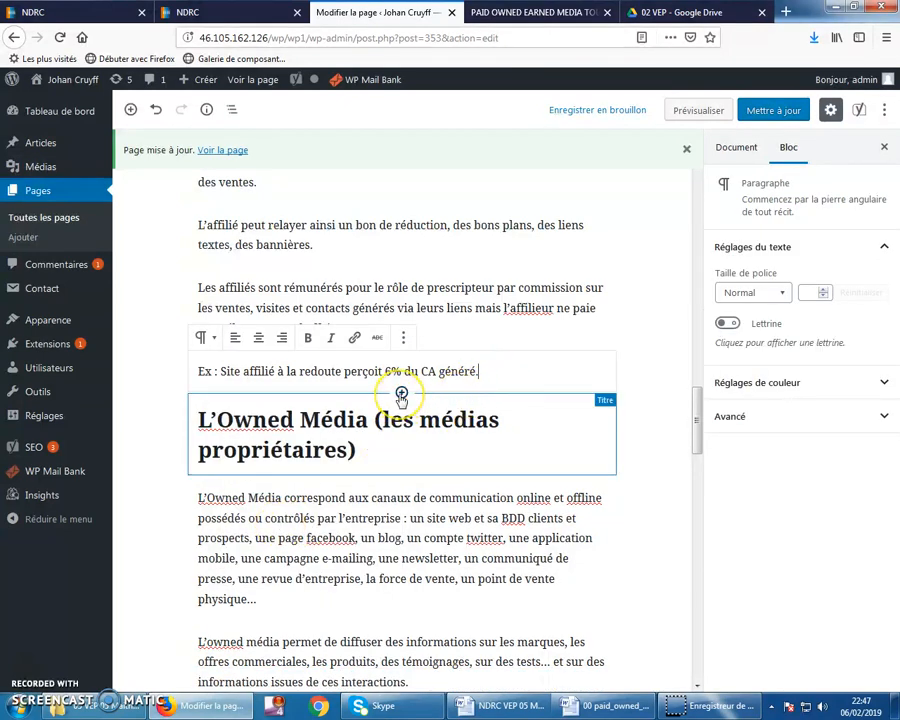
click(401, 394)
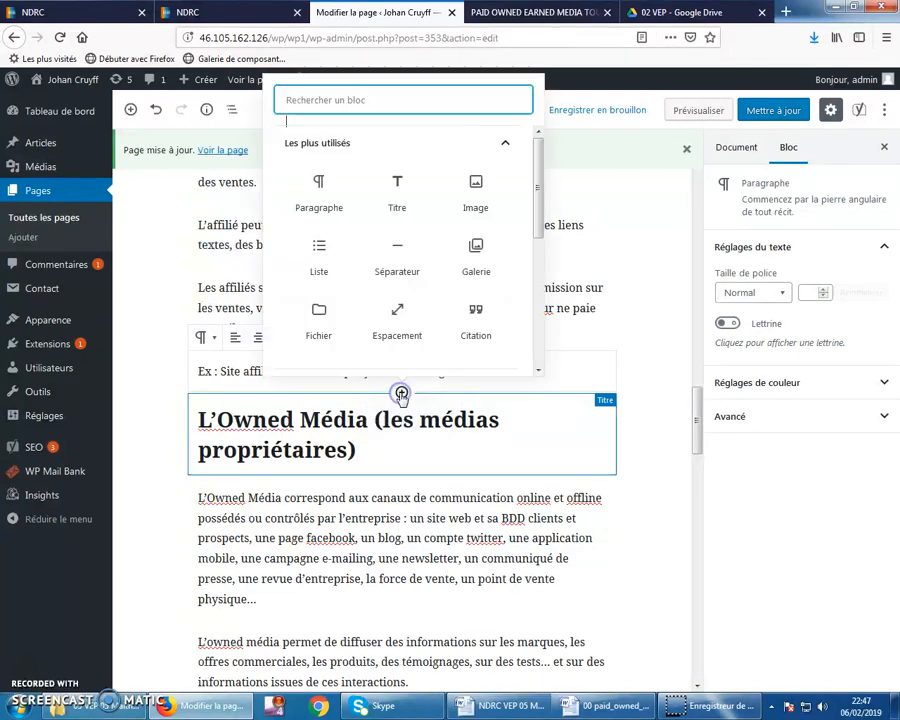
click(505, 146)
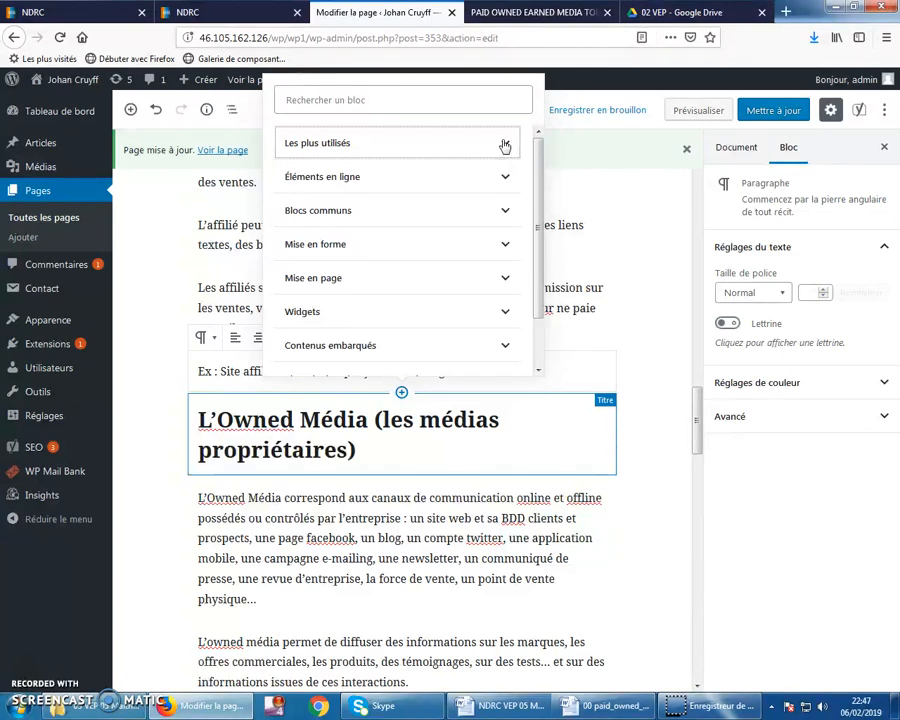
click(506, 280)
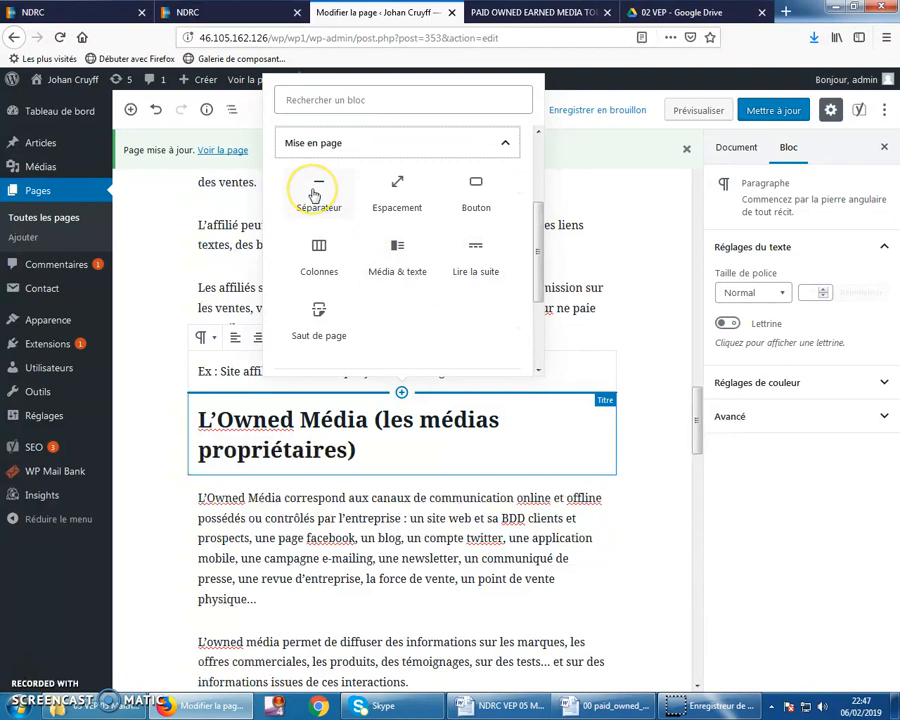
click(318, 318)
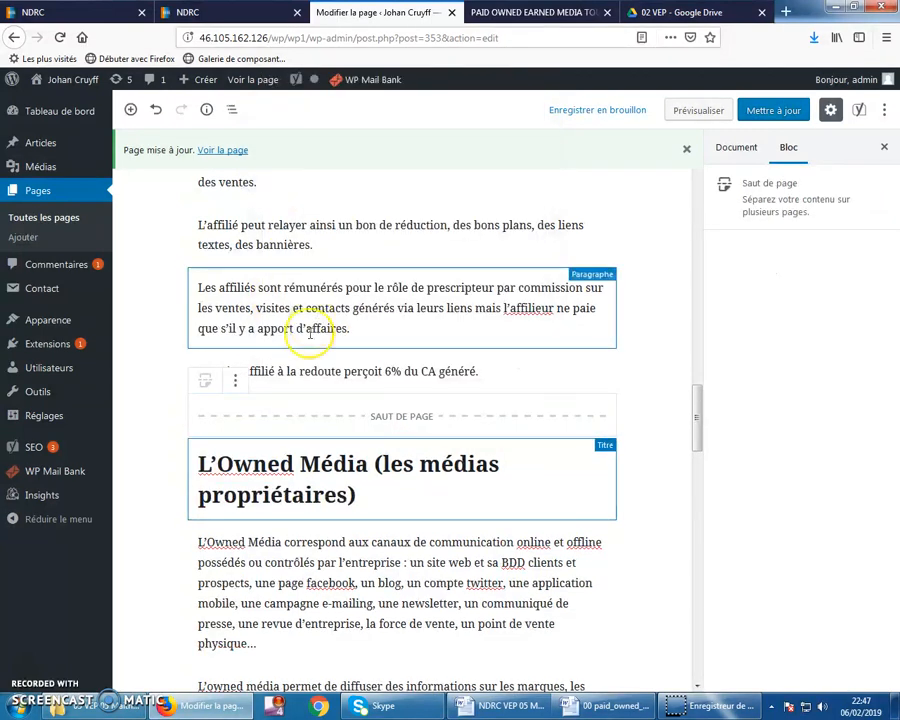
Update the page and reload its published version to check the page break after the affiliation section
click(776, 110)
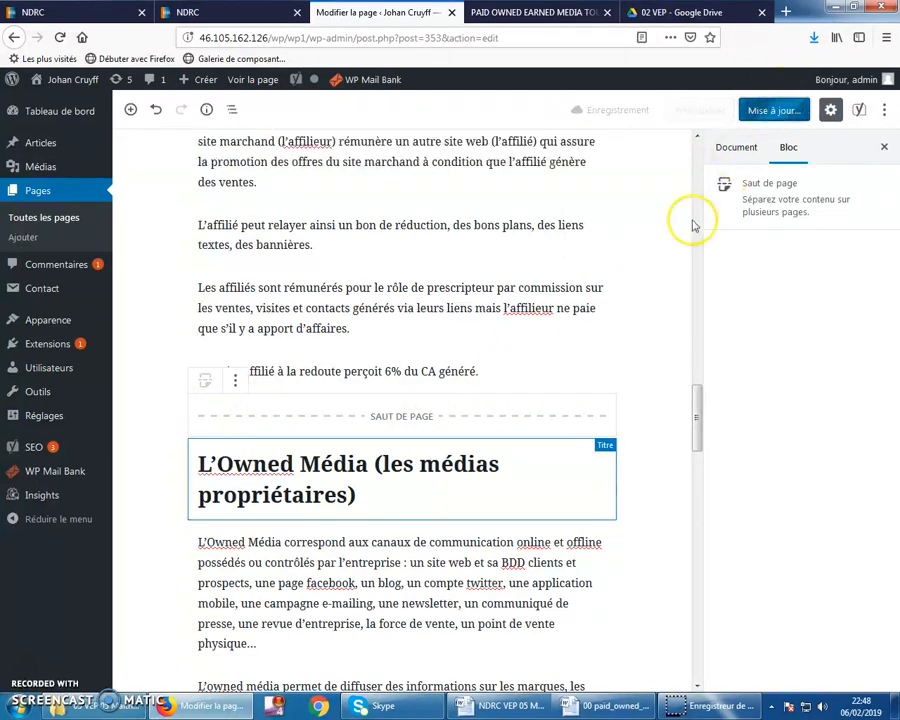
click(503, 14)
scroll(400, 274, down, 3)
scroll(400, 276, down, 10)
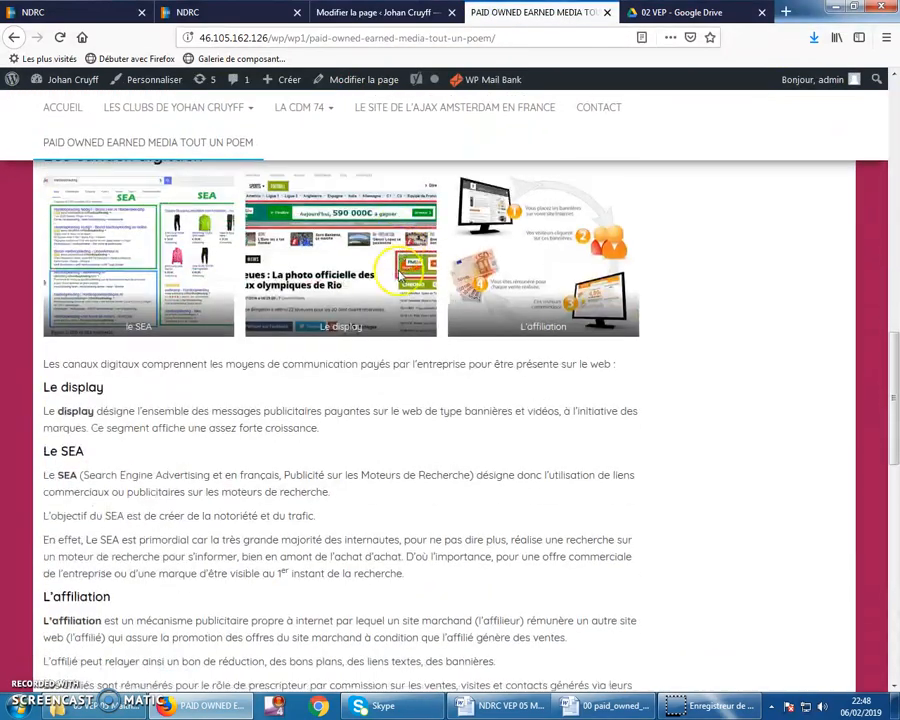
mouse_move(313, 118)
click(60, 37)
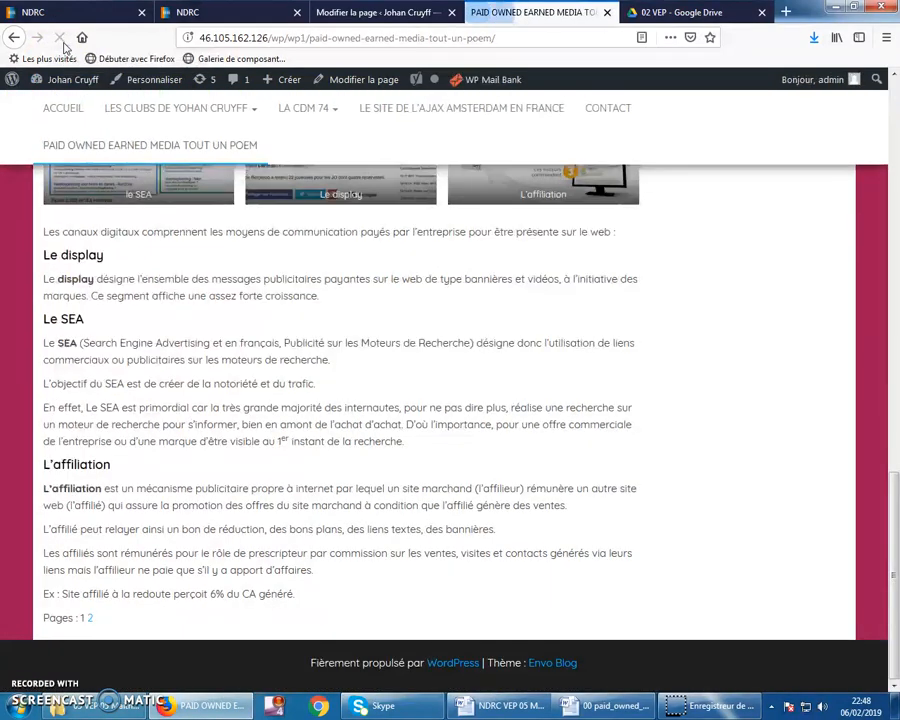
Open page 2 of the published article and check the content that follows the page break
click(90, 619)
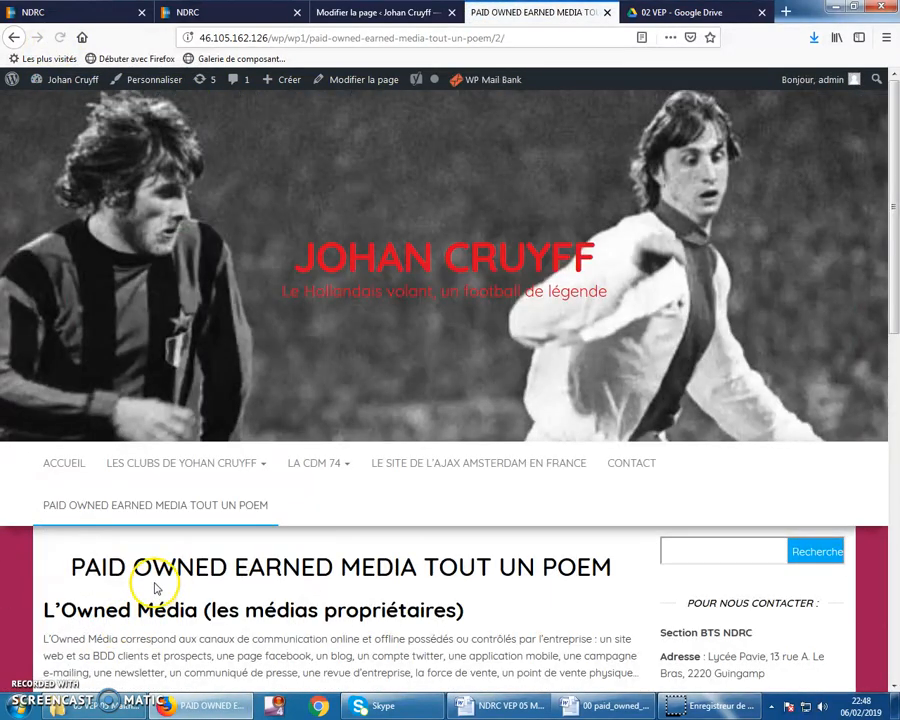
scroll(153, 581, down, 3)
scroll(150, 582, down, 3)
scroll(162, 575, up, 3)
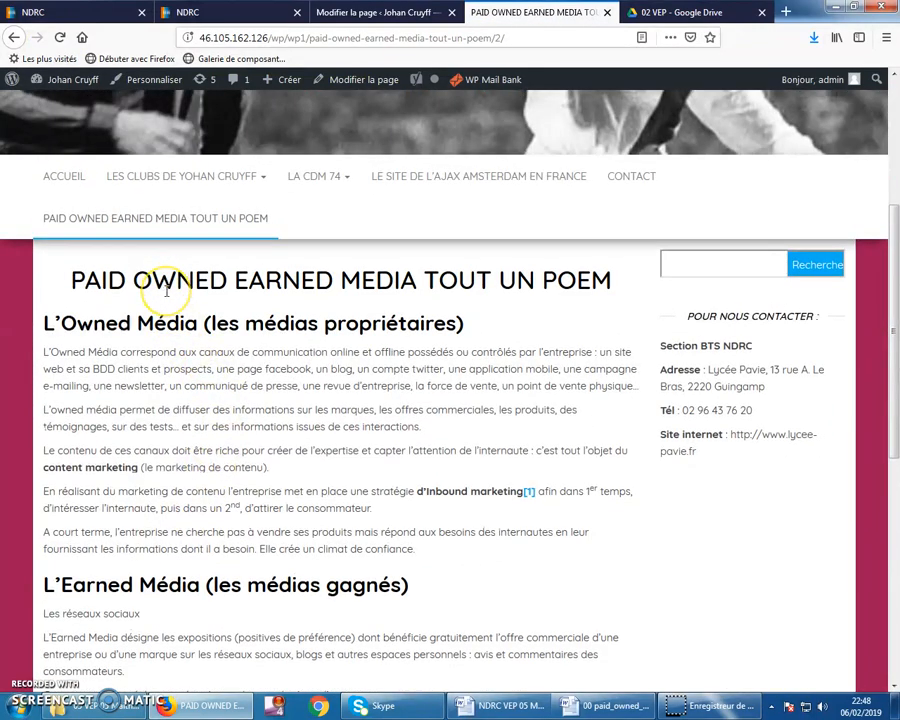
Return to the page editor and insert a File block (Fichier) between the "La convergence du Paid, du Owned Média avec l'Earned Média" line and the separator
scroll(166, 290, down, 2)
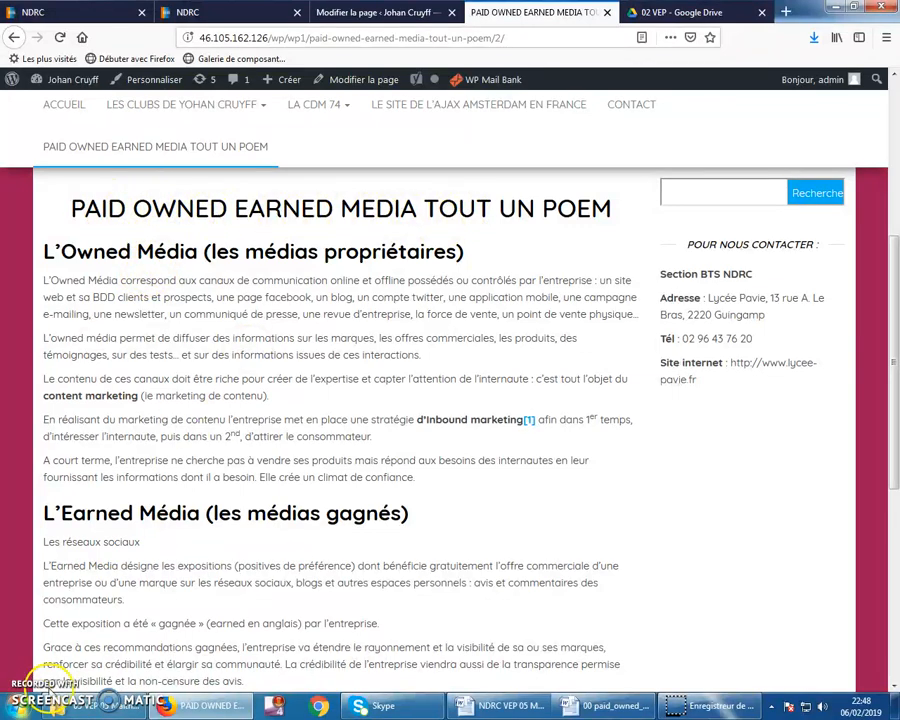
scroll(135, 563, down, 5)
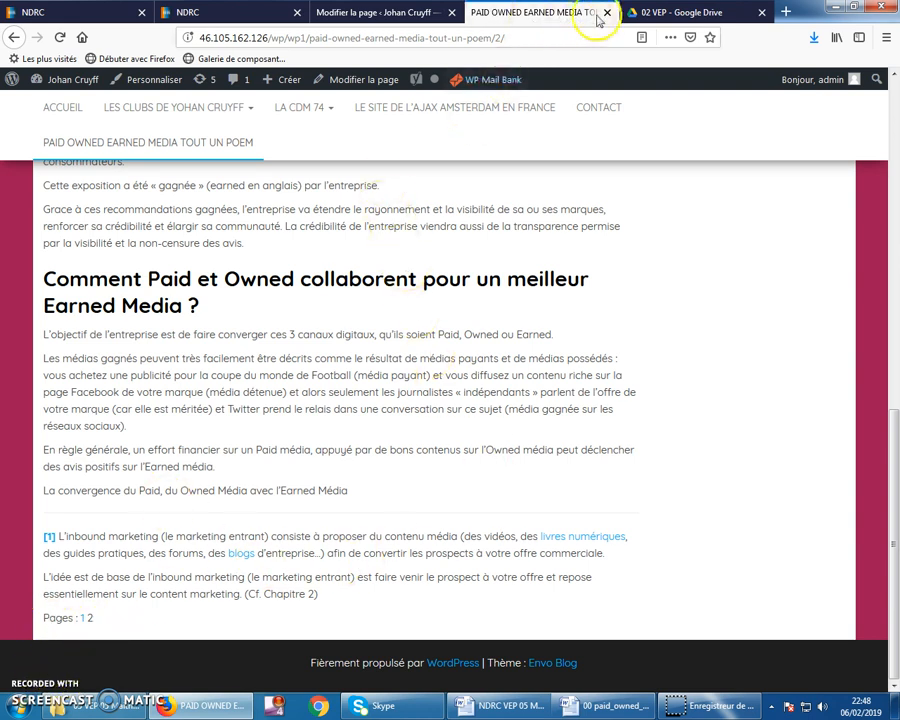
click(392, 13)
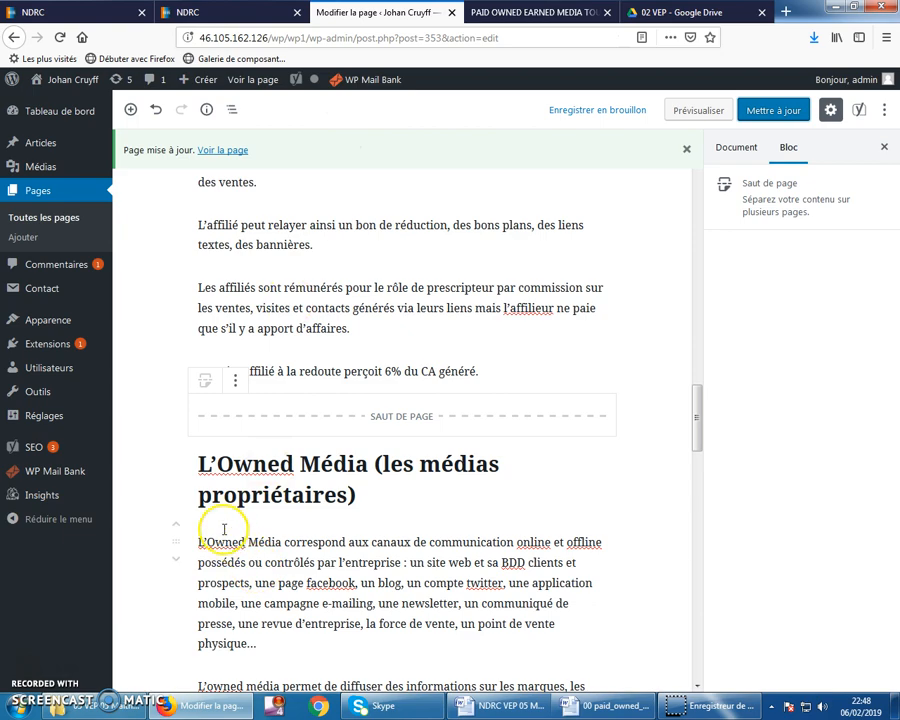
scroll(207, 530, down, 15)
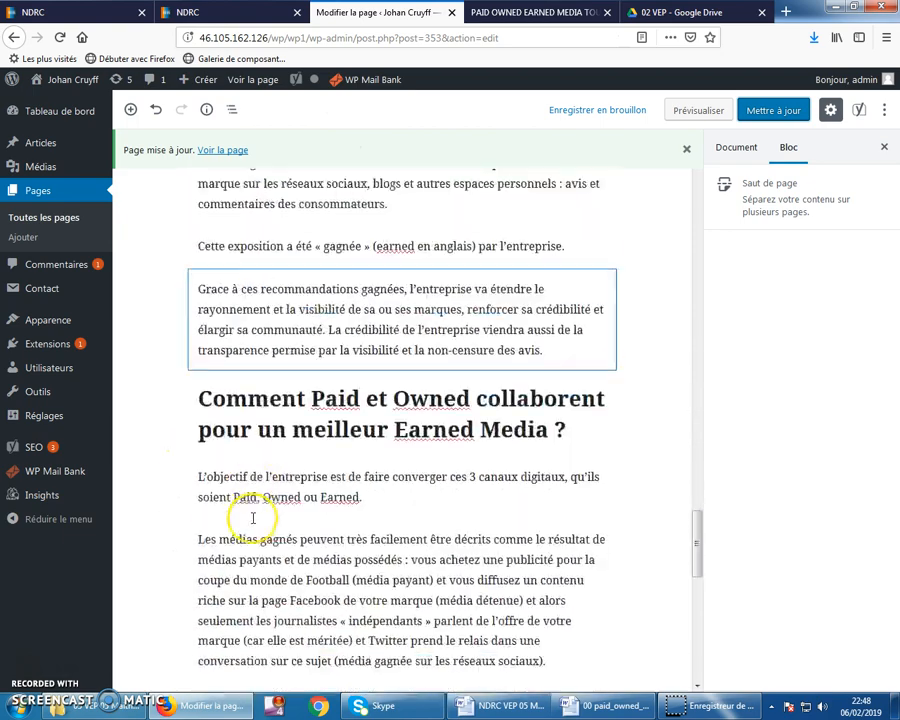
scroll(250, 522, down, 4)
scroll(270, 510, up, 6)
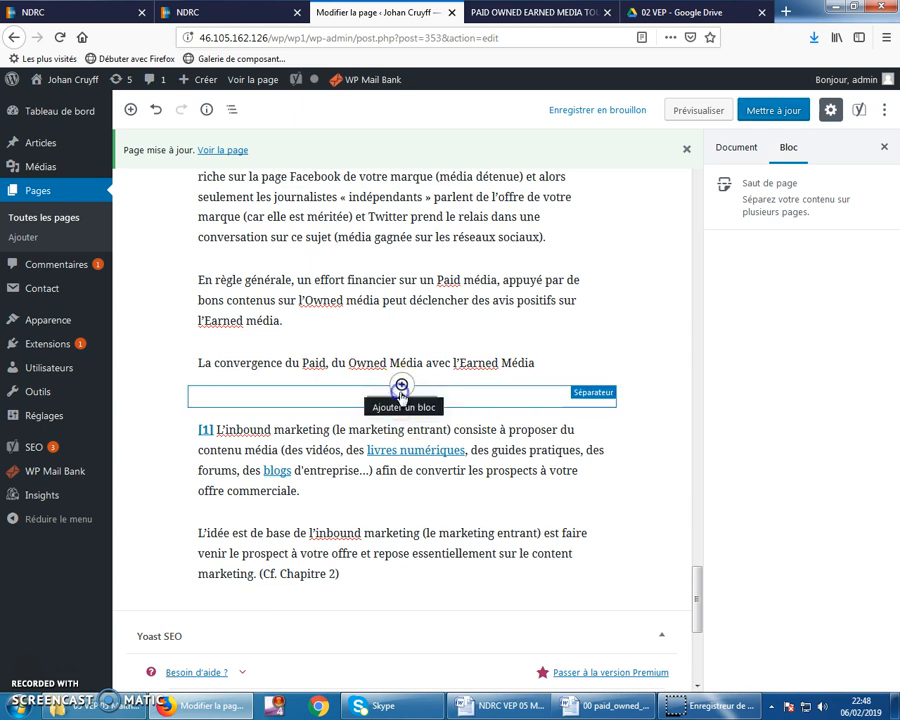
click(401, 386)
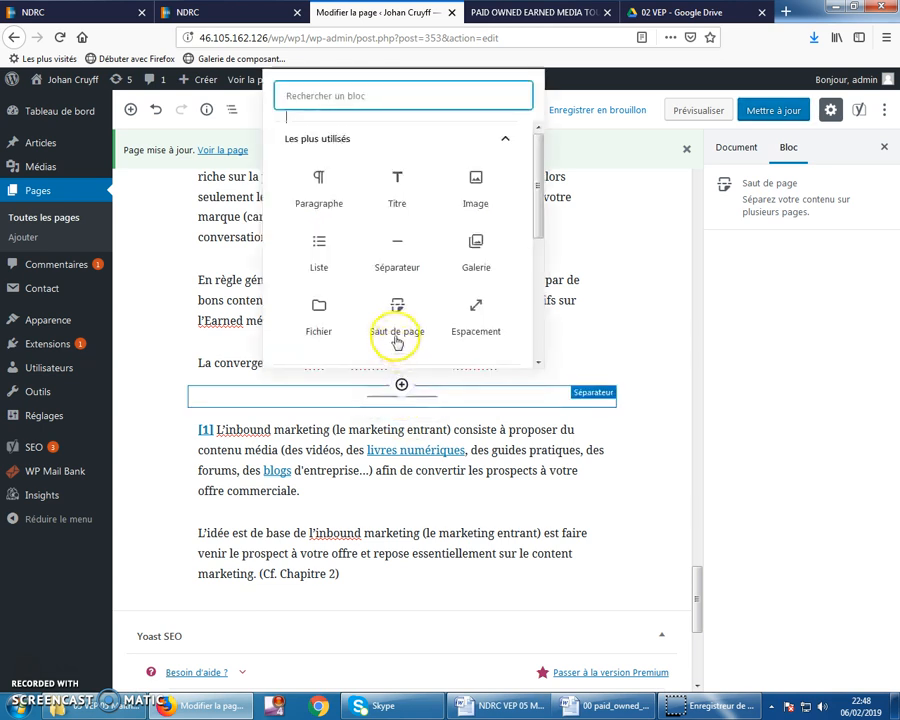
click(316, 314)
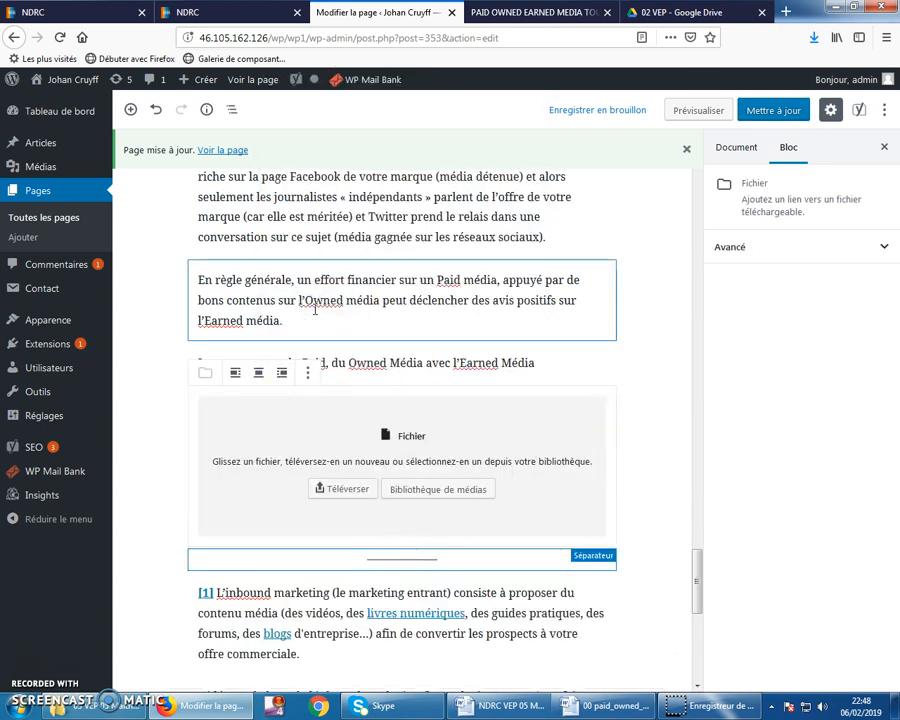
Upload "NRDC VEP 05 10 éléments importants pour élaborer votre stratégie digitale" from the "05 VEP 05 Maitriser Gutenberg" folder into the File block
click(351, 491)
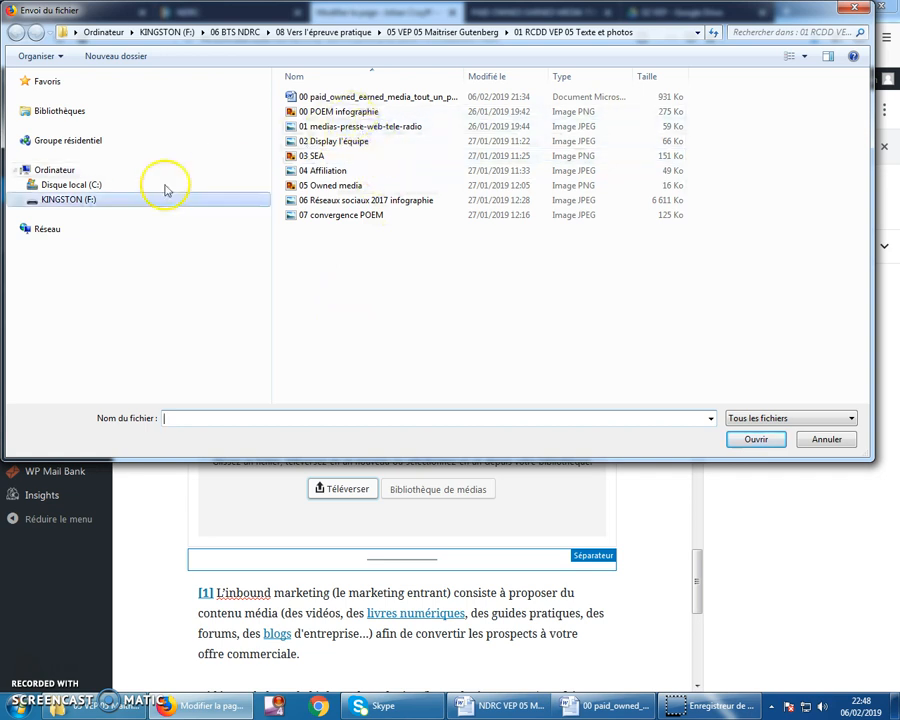
click(21, 199)
click(28, 274)
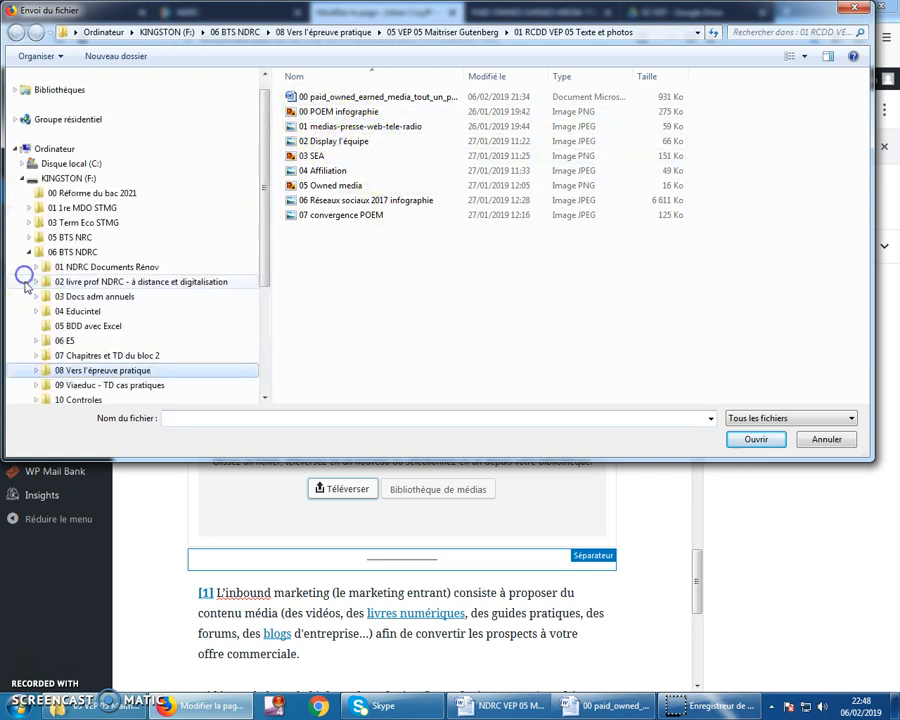
click(32, 370)
click(42, 356)
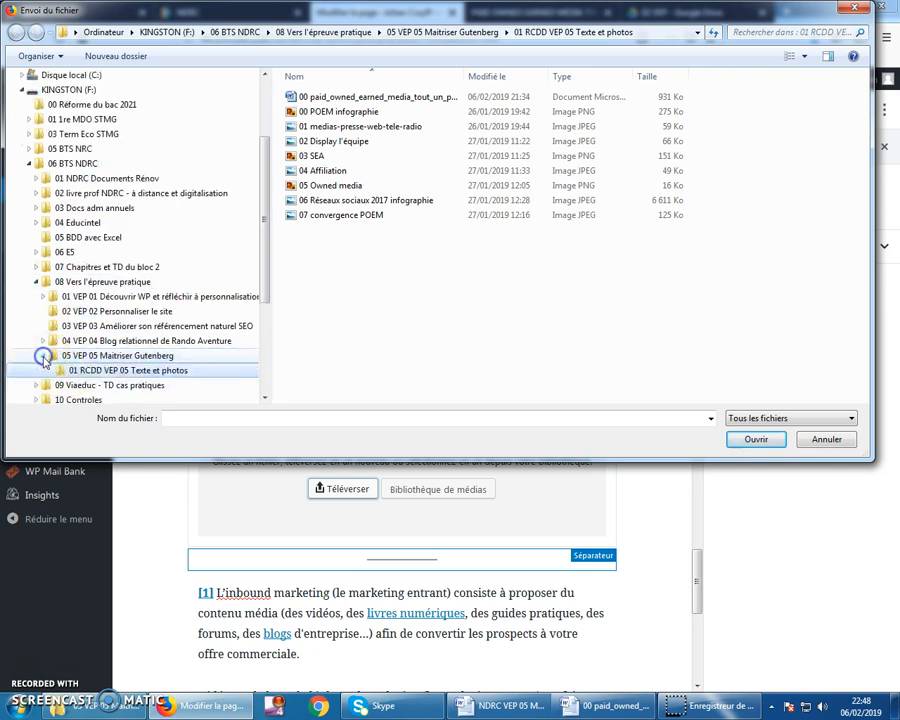
click(110, 357)
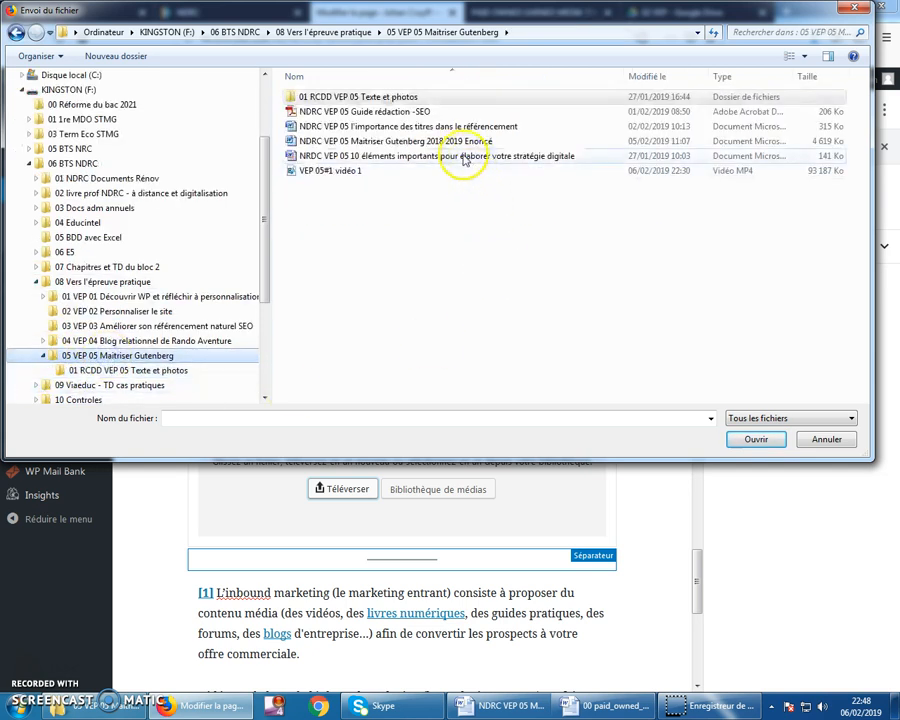
click(402, 156)
click(752, 440)
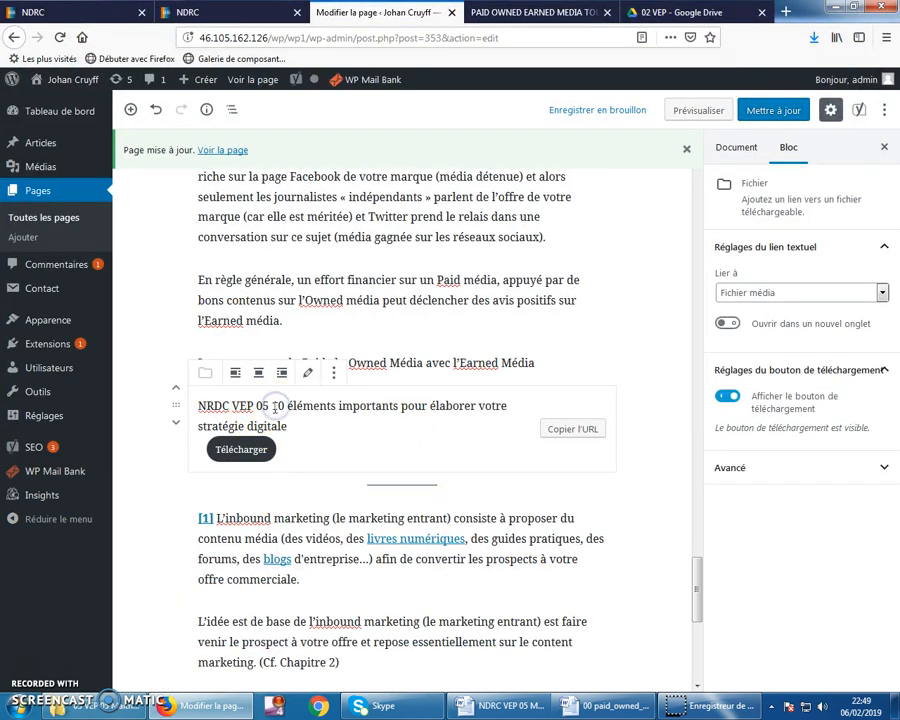
Shorten the file link text to "10 éléments importants pour élaborer votre stratégie digitale" by removing the "NRDC VEP 05" prefix
click(271, 418)
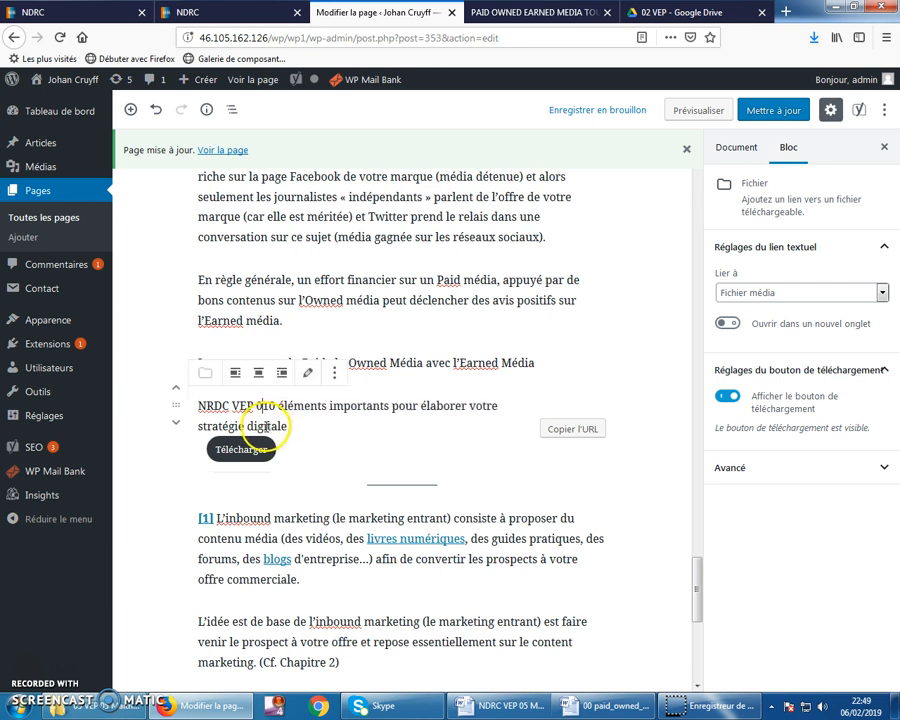
key(BackSpace)
key(BackSpace)
key(BackSpace)
key(BackSpace)
key(BackSpace)
key(BackSpace)
key(BackSpace)
key(BackSpace)
key(BackSpace)
key(BackSpace)
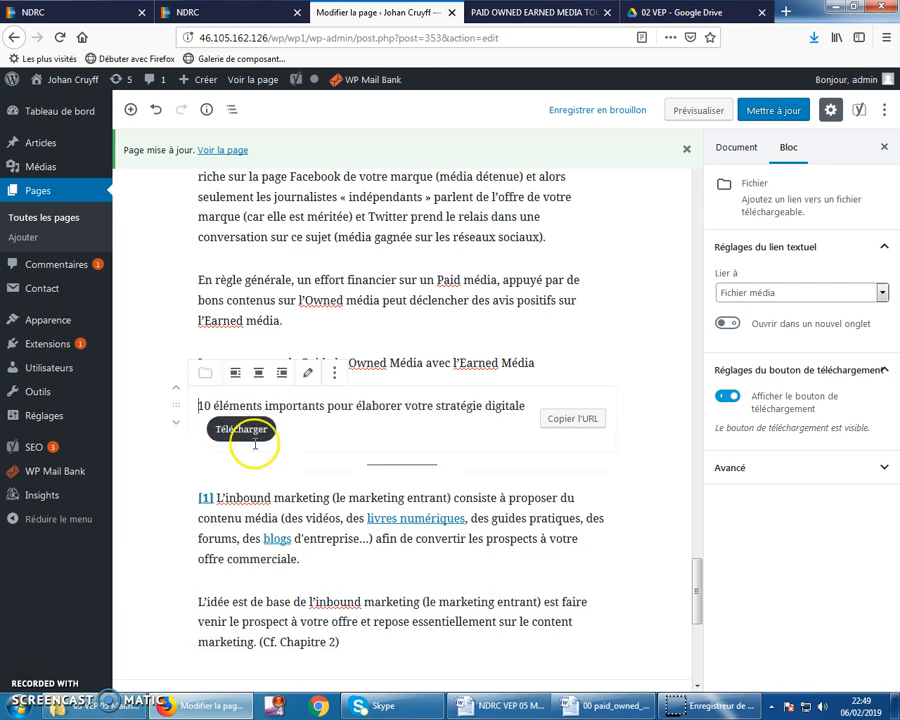